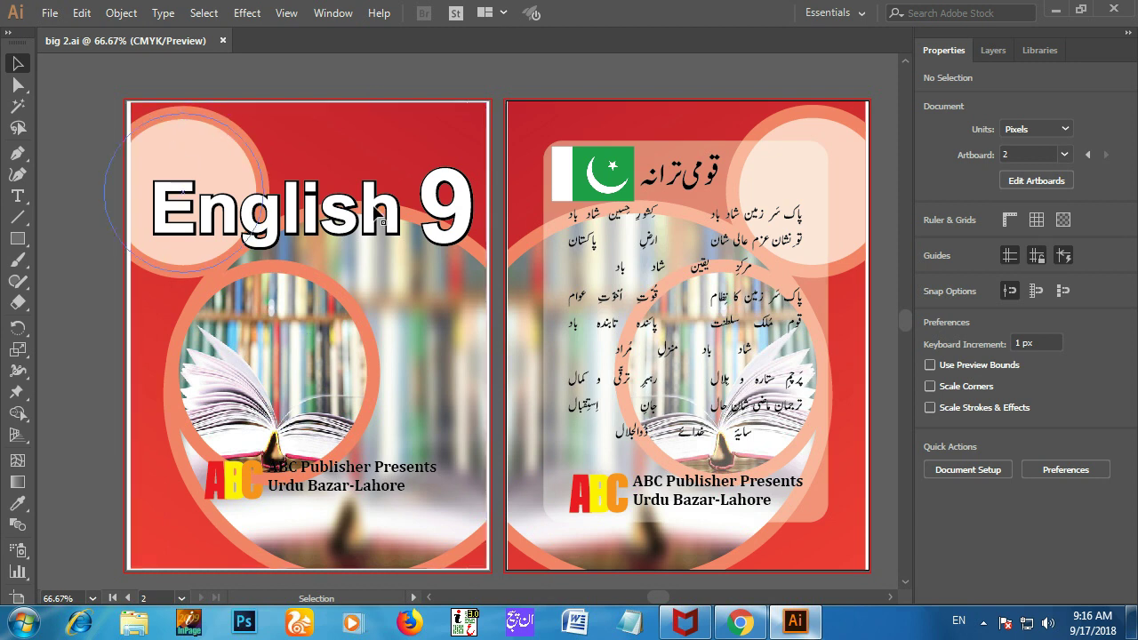
drag(483, 234, 436, 196)
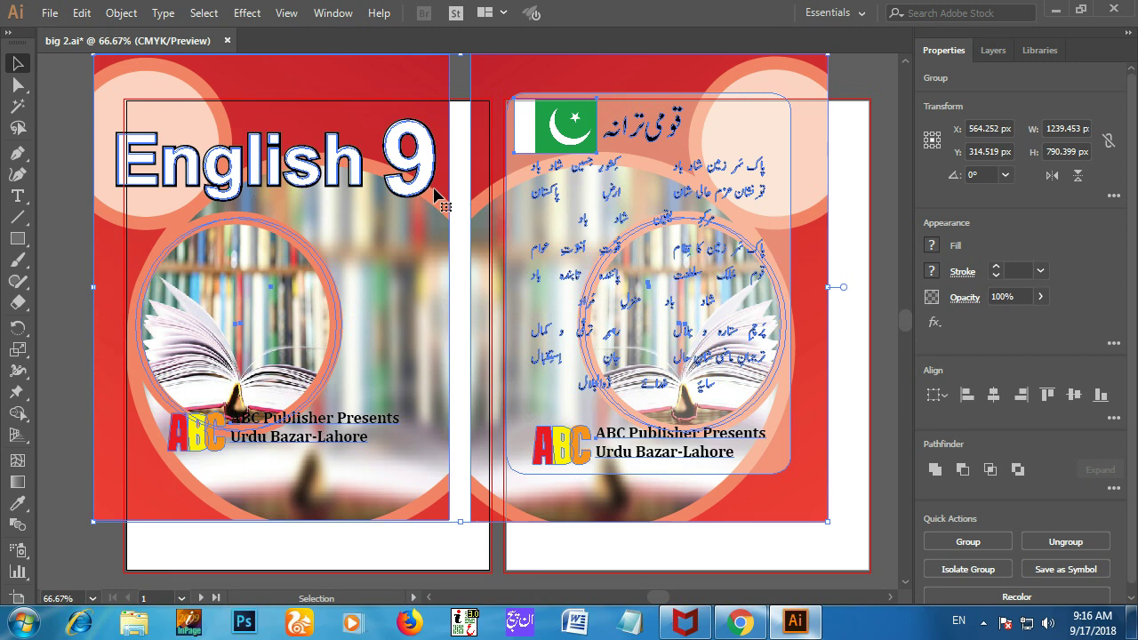
key(a)
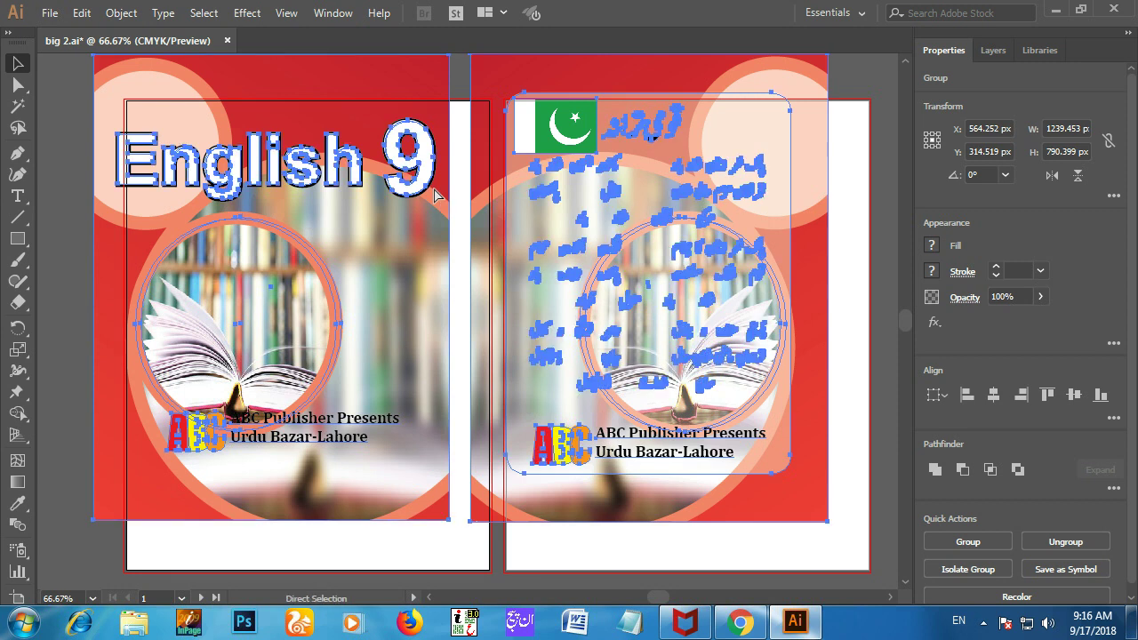
key(v)
key(ctrl+z)
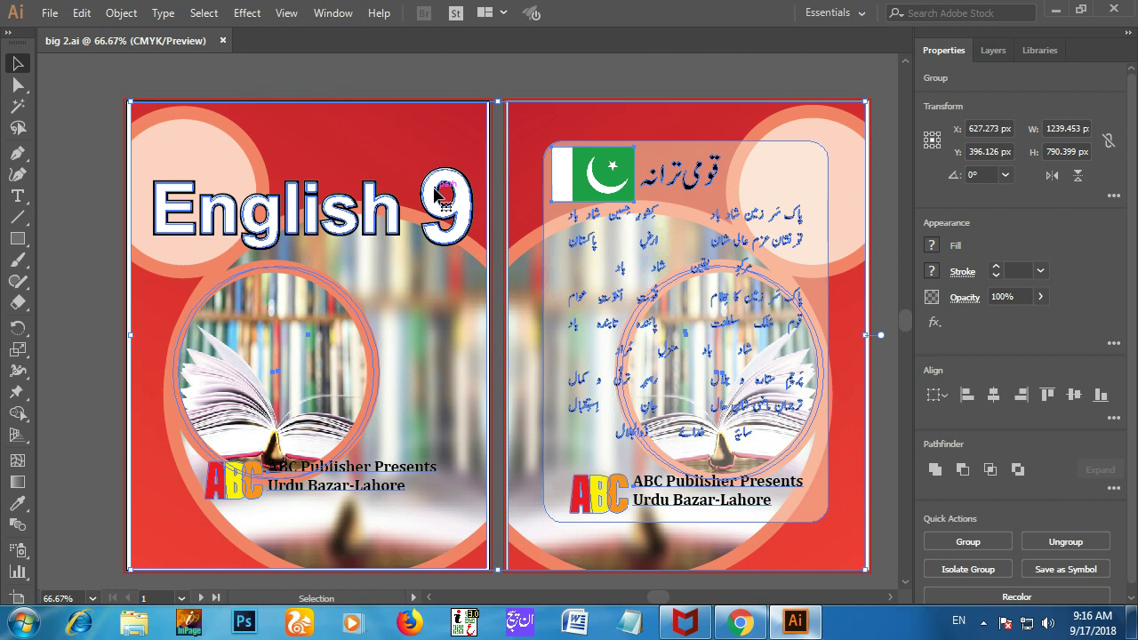
- Close the cover document and start a new two-artboard Letter document in portrait orientation
click(224, 39)
key(ctrl+n)
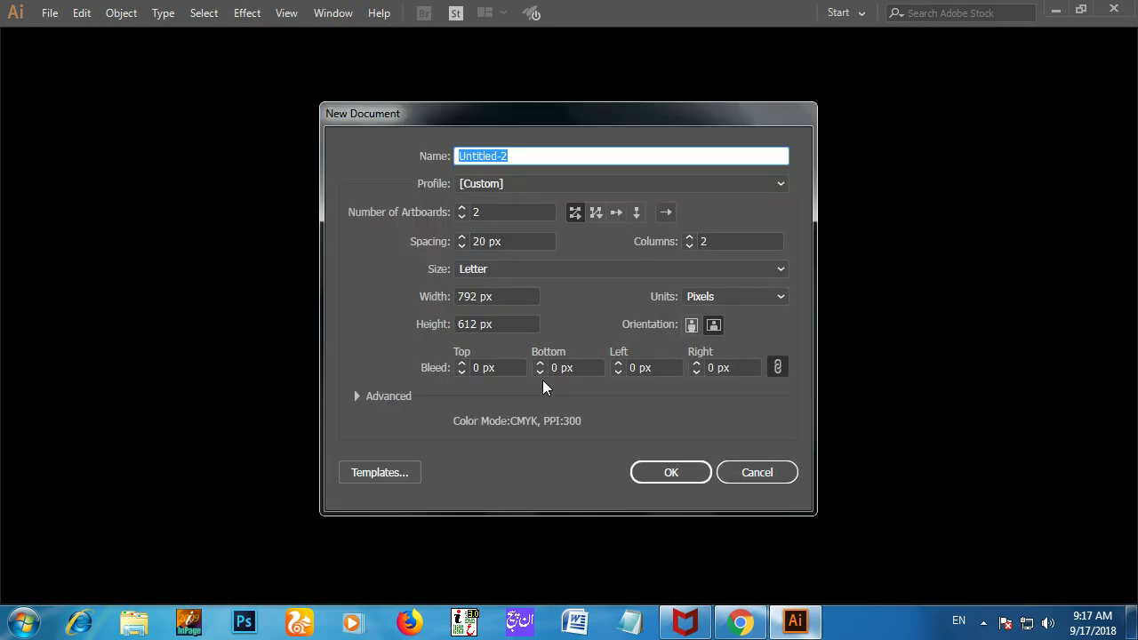
click(692, 325)
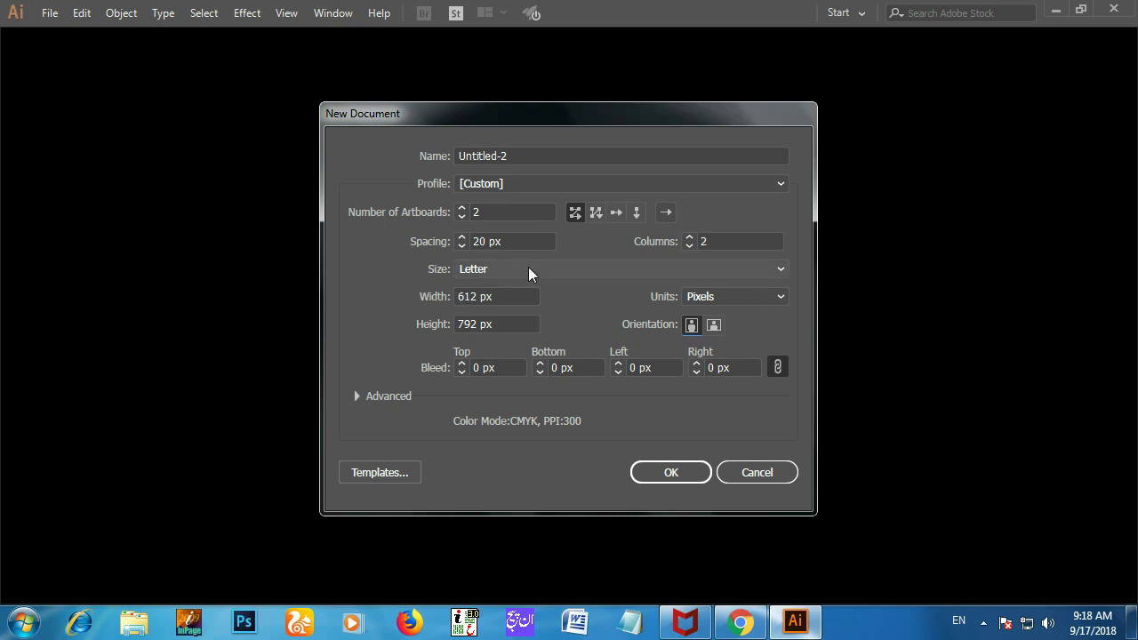
click(461, 370)
click(459, 362)
click(460, 362)
click(459, 362)
click(460, 362)
click(458, 373)
click(458, 373)
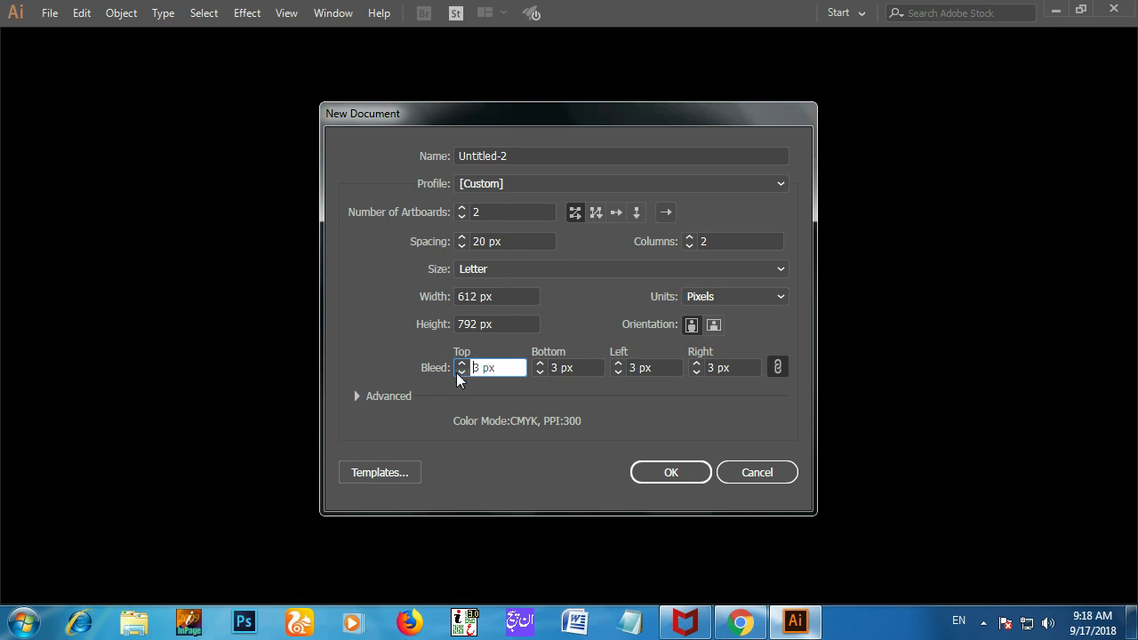
click(460, 374)
click(458, 374)
click(458, 374)
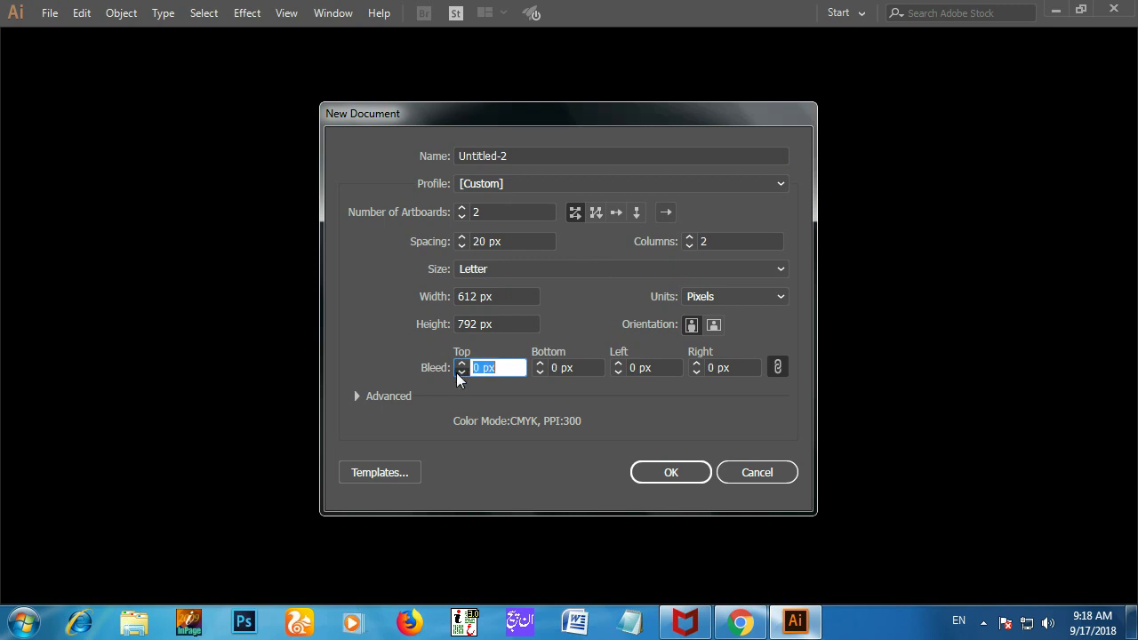
- Create the document and cover the first artboard with a 612 × 792 px rectangle that has no fill
click(671, 476)
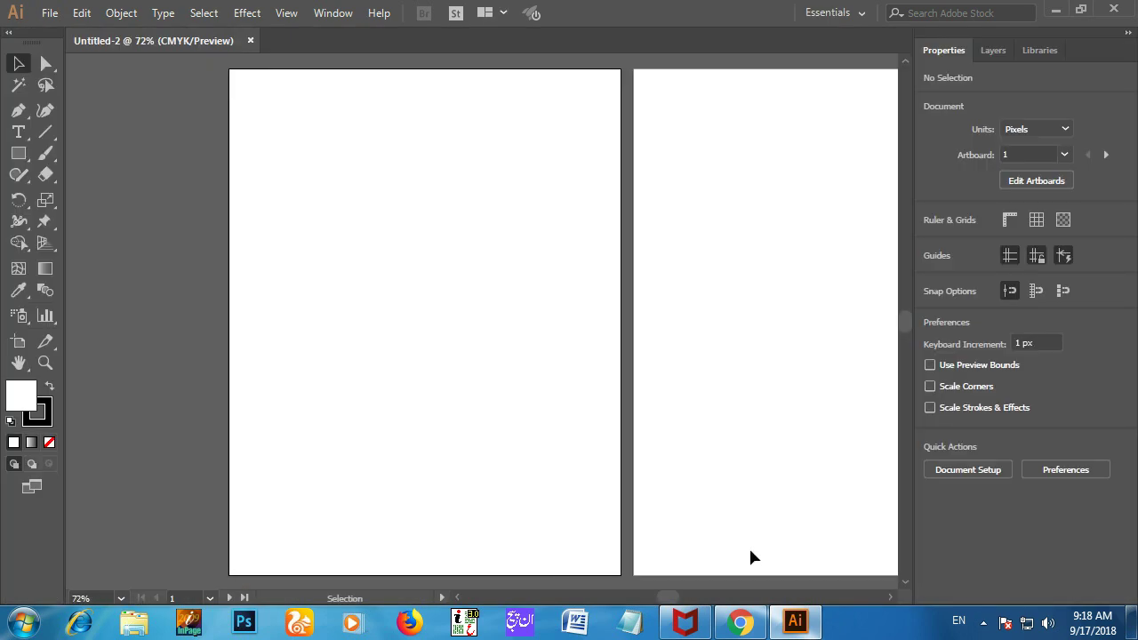
click(892, 598)
click(891, 598)
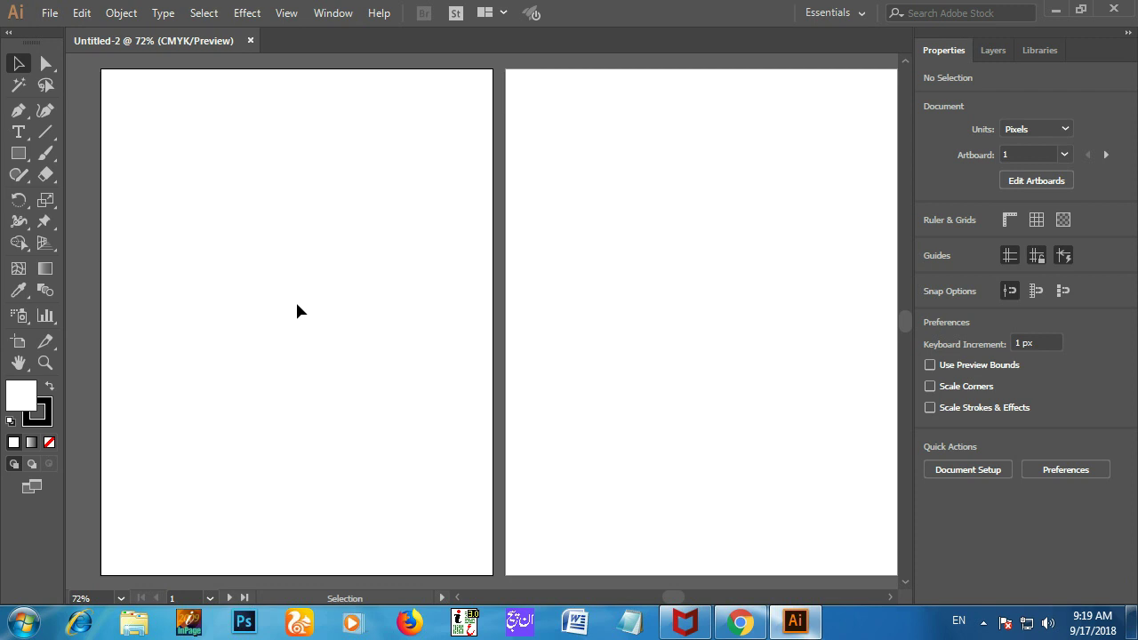
alt+scroll(297, 305, down, 1)
scroll(417, 388, down, 1)
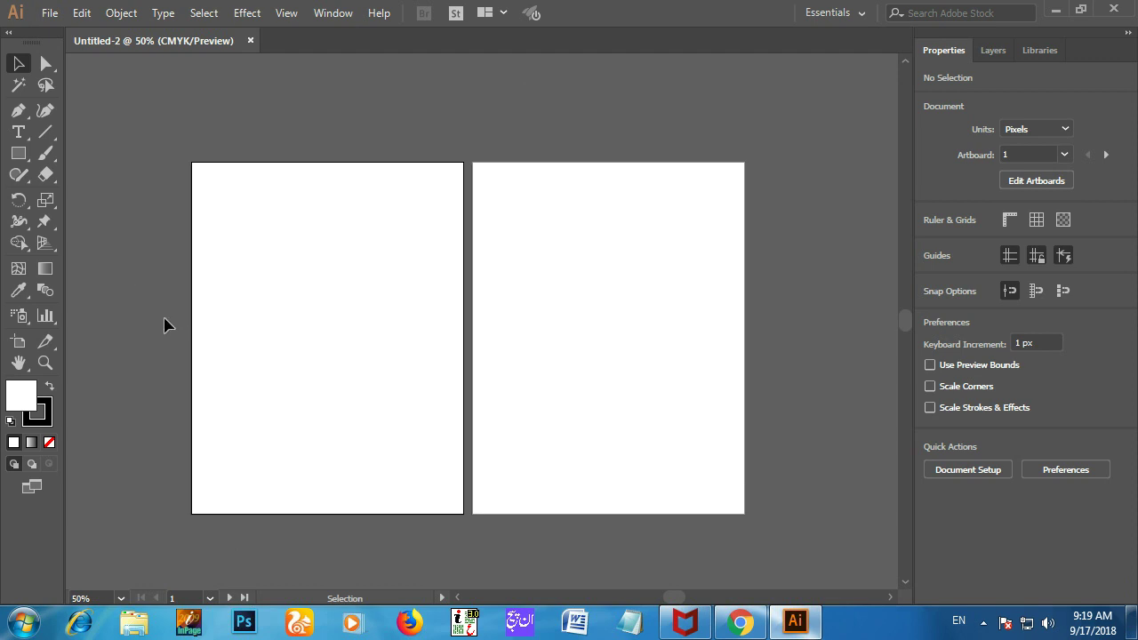
key(space)
drag(294, 310, 401, 282)
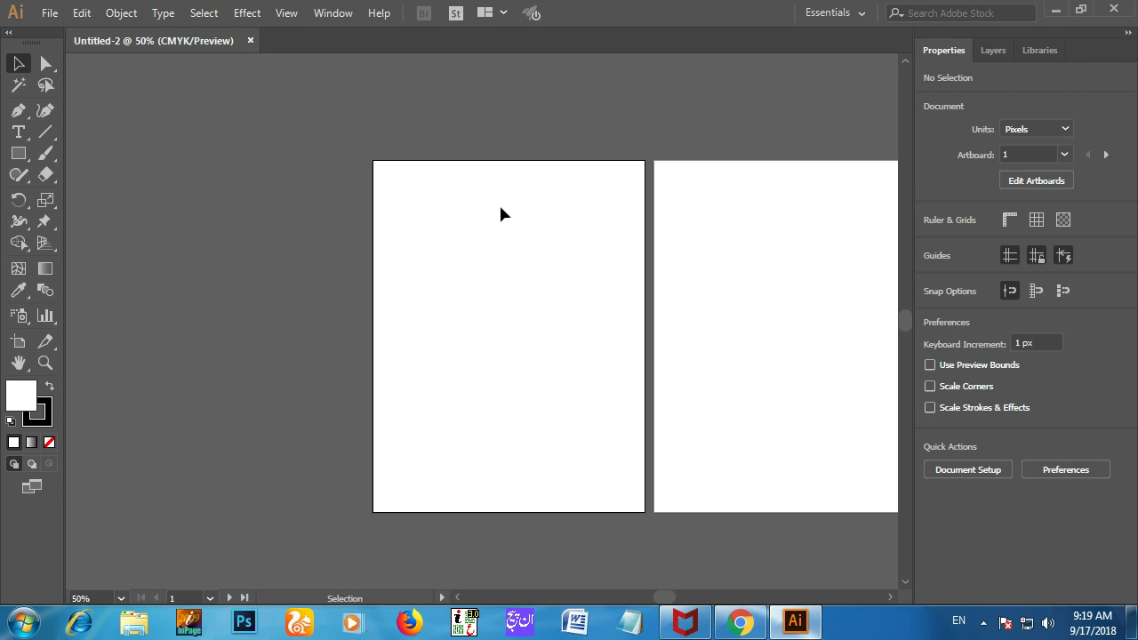
click(20, 155)
drag(373, 161, 645, 513)
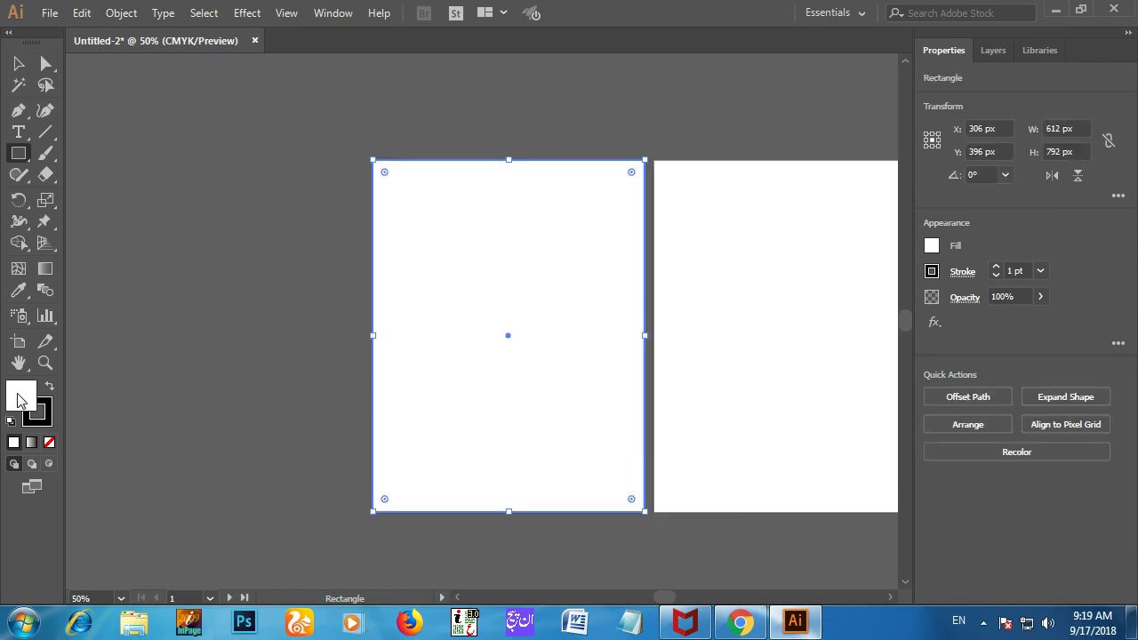
click(49, 442)
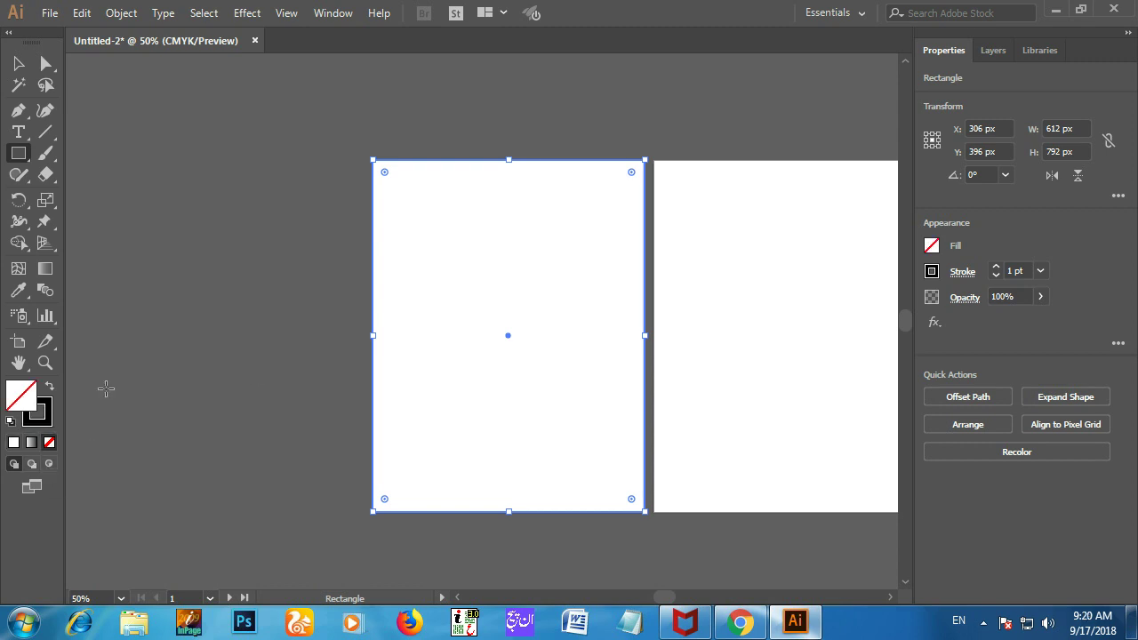
click(81, 12)
click(396, 113)
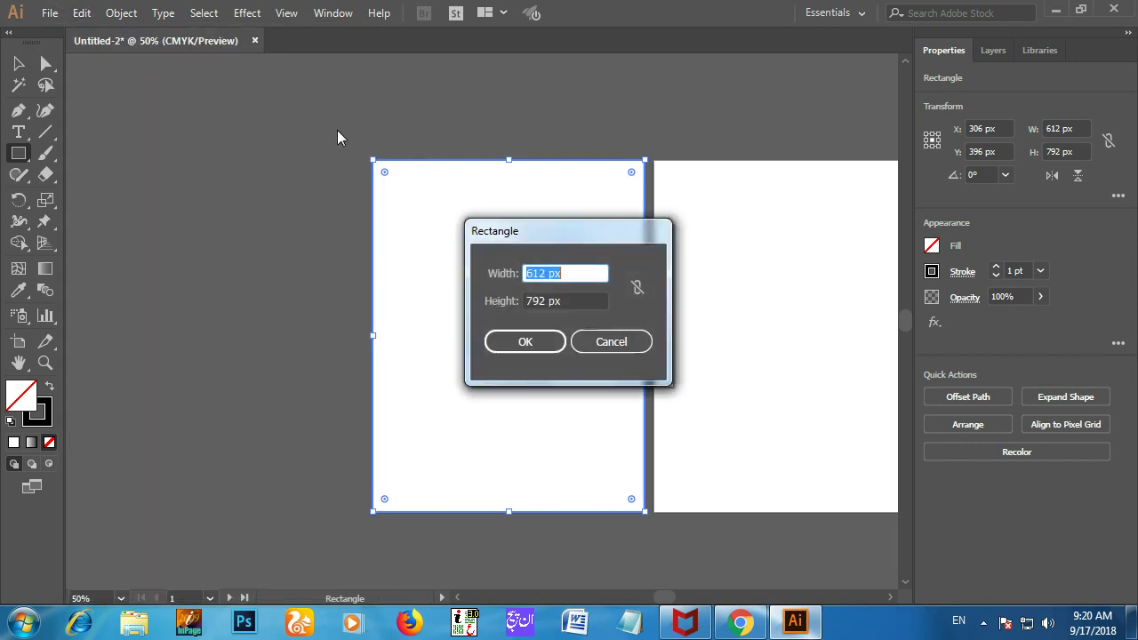
click(626, 343)
- Draw a circle about 268 px in diameter on the empty canvas beside the first artboard with the Ellipse tool
key(l)
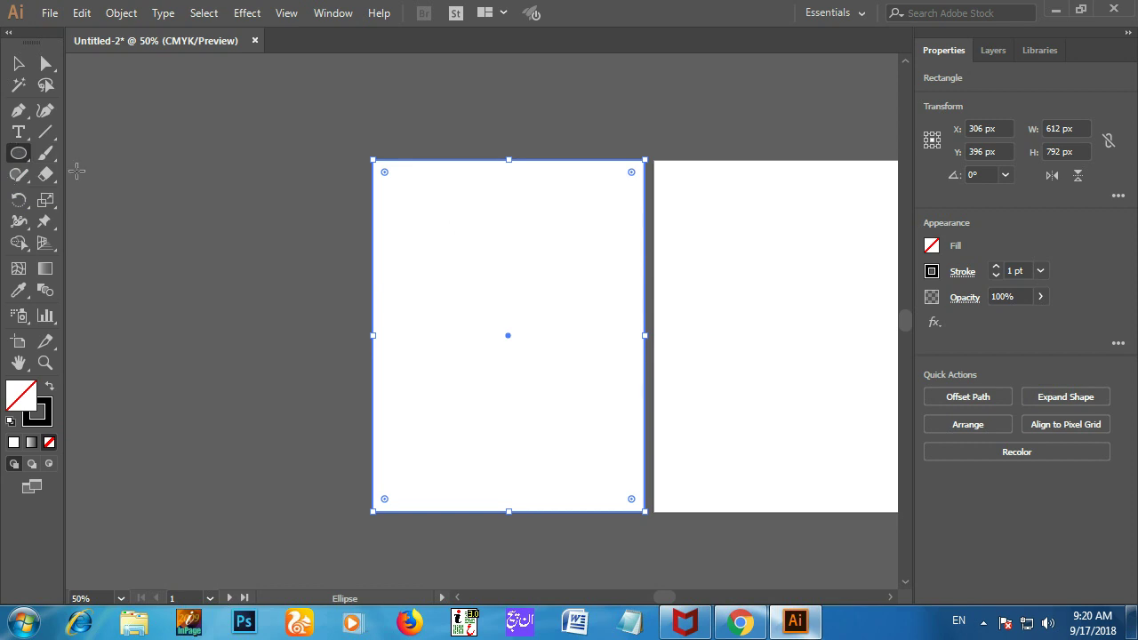
click(24, 158)
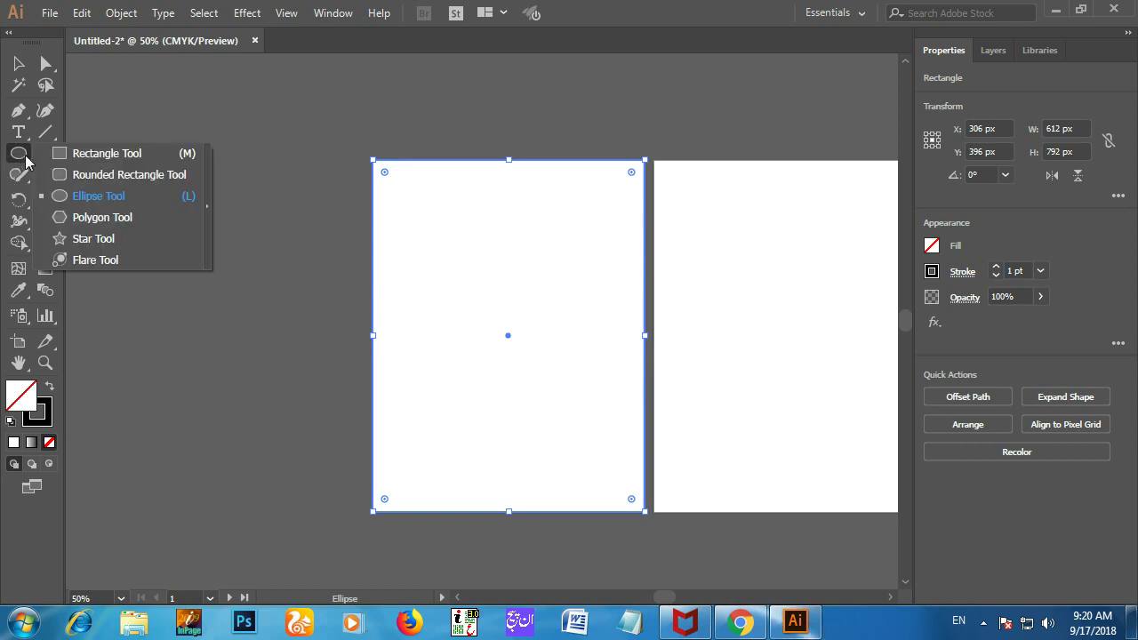
click(122, 196)
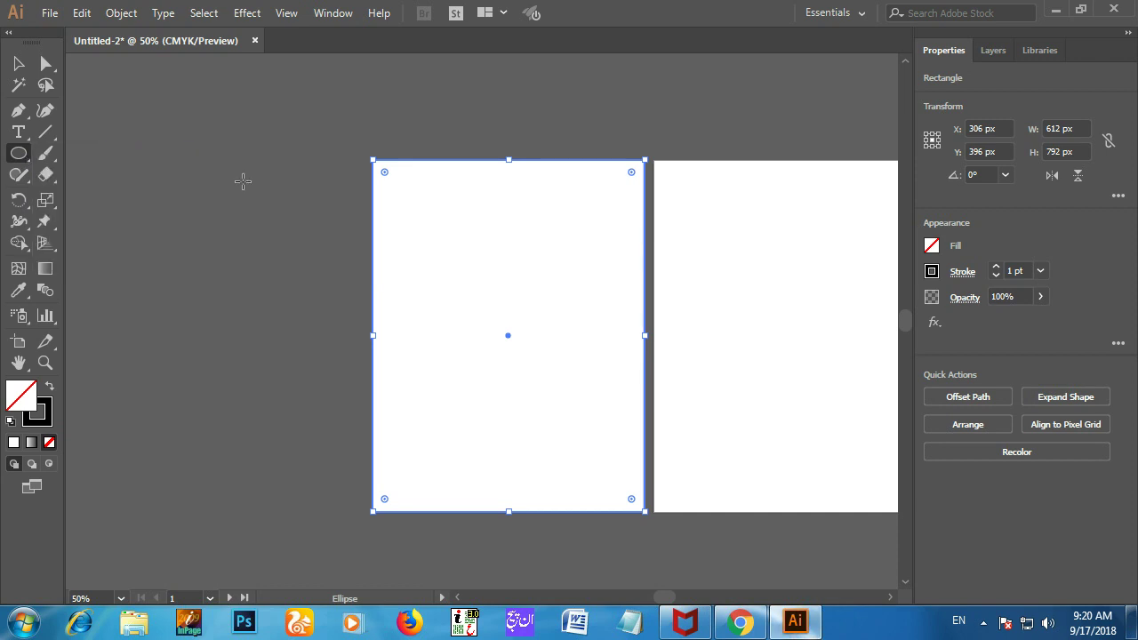
drag(210, 160, 318, 290)
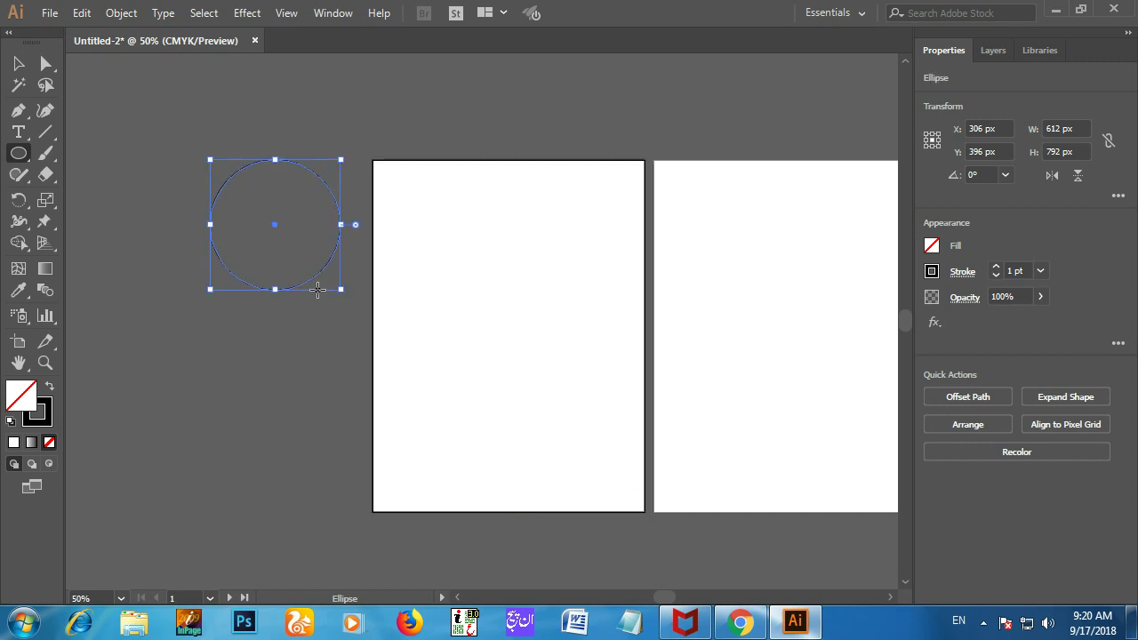
drag(341, 159, 330, 170)
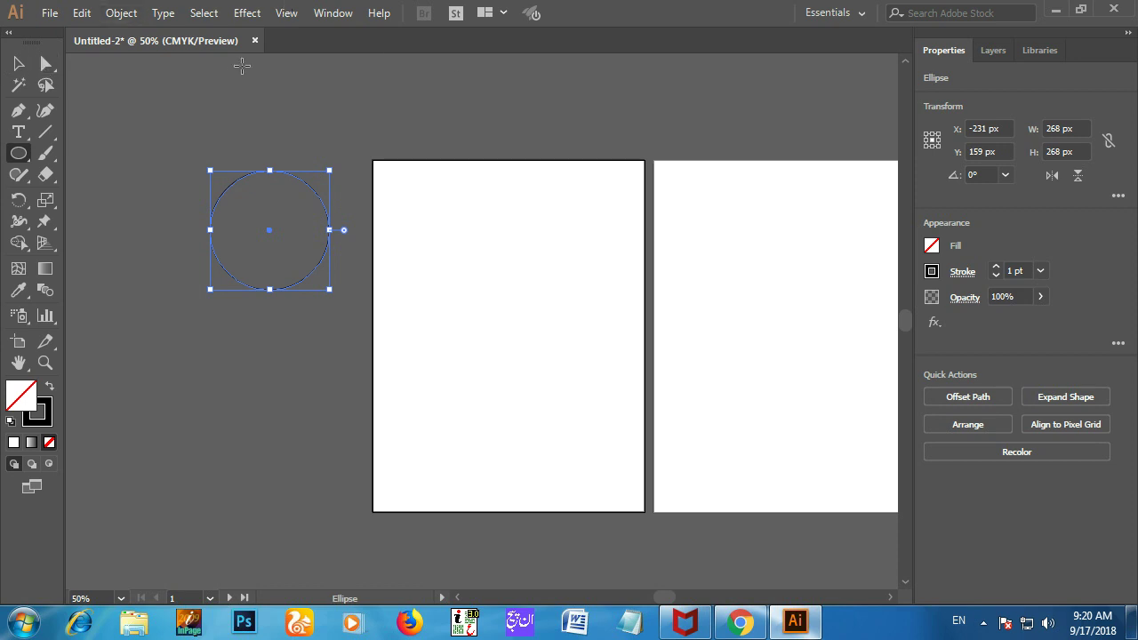
- Display the Control bar and set the circle's stroke weight to 25 pt
click(333, 20)
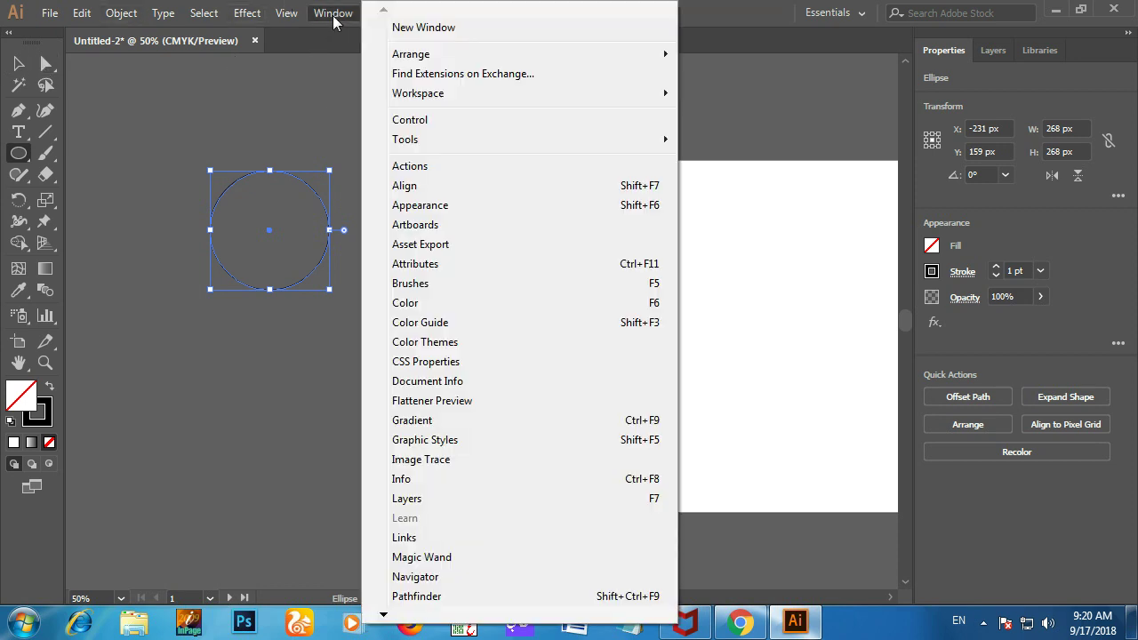
click(431, 127)
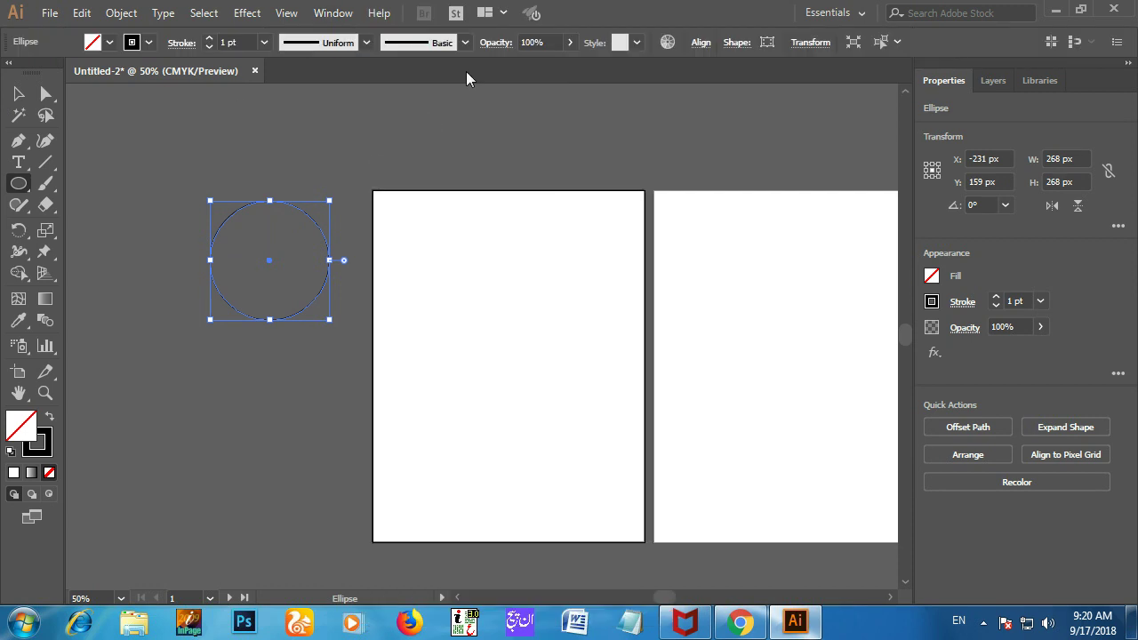
click(263, 43)
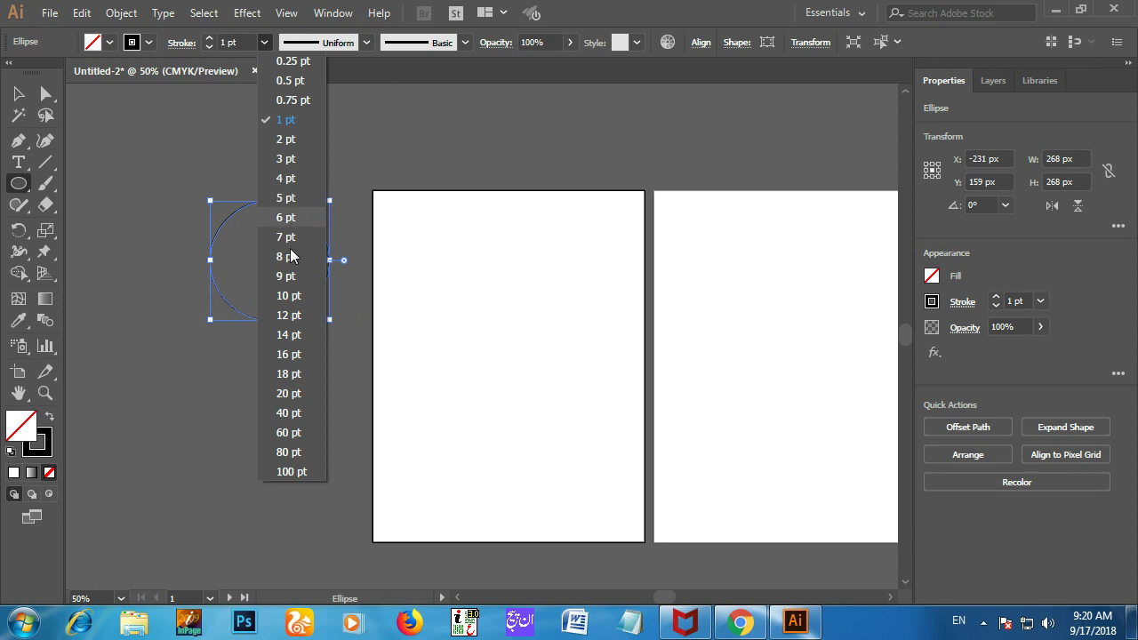
click(286, 276)
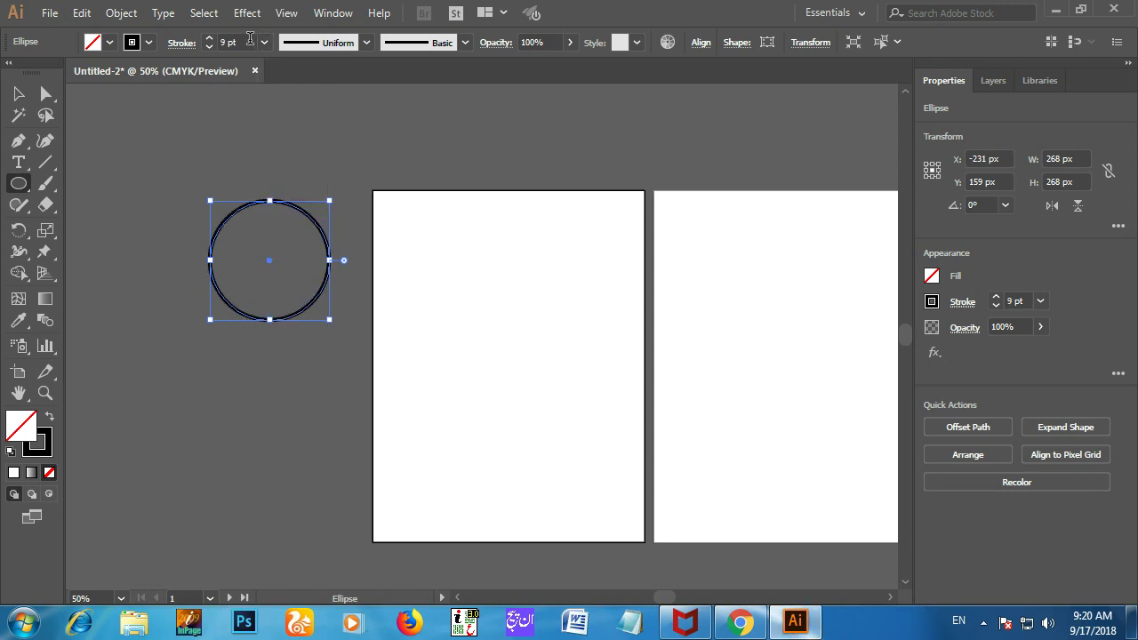
double_click(223, 41)
text(25)
key(Return)
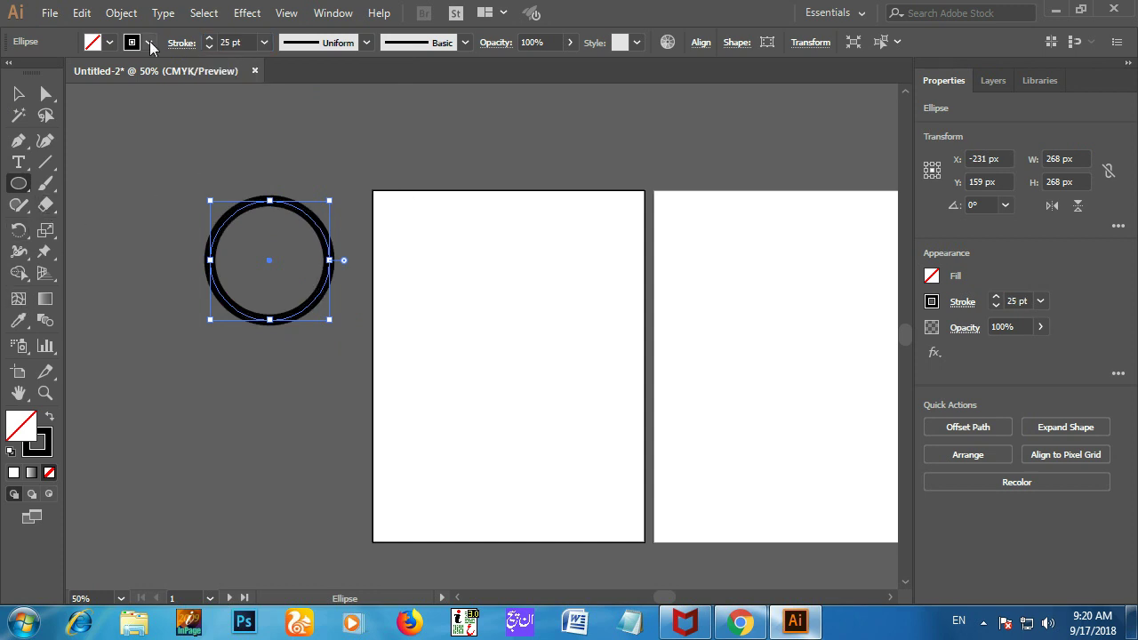
- Place the colour palette image beside the circle, enlarge it to about 109 × 438 px, and embed it
key(ctrl+shift+p)
click(199, 159)
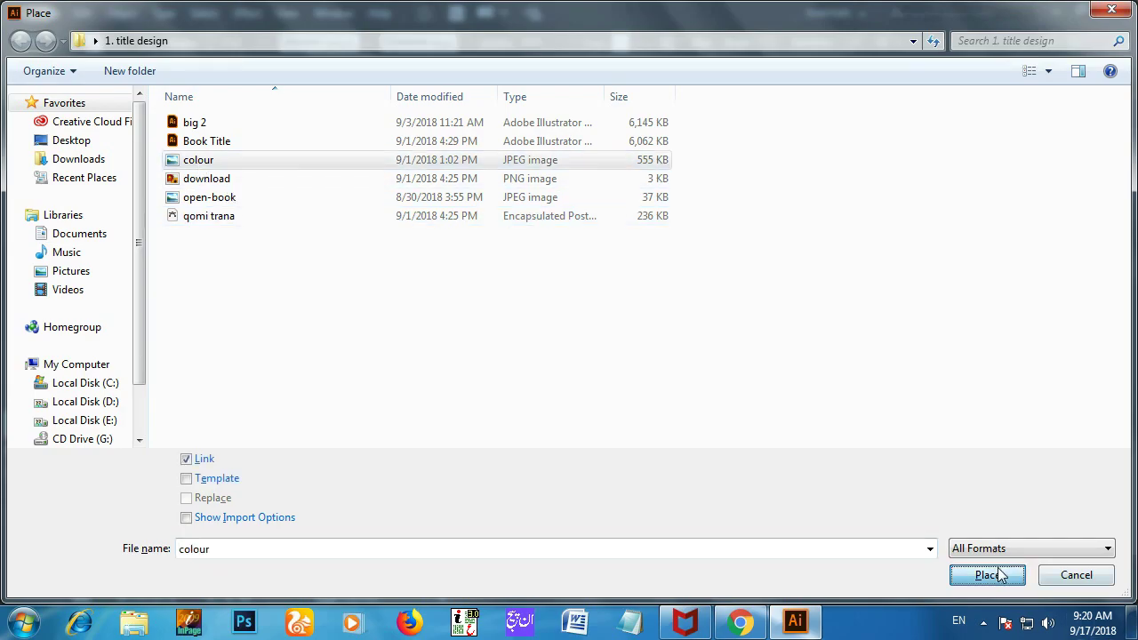
click(996, 575)
click(128, 301)
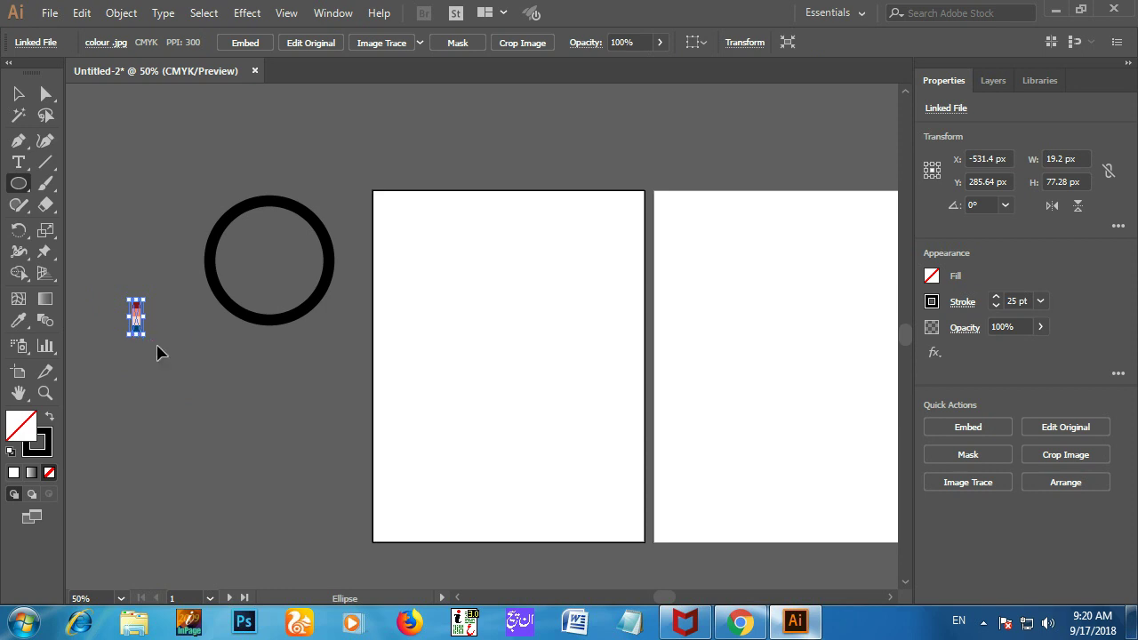
key(v)
drag(257, 467, 277, 492)
click(230, 43)
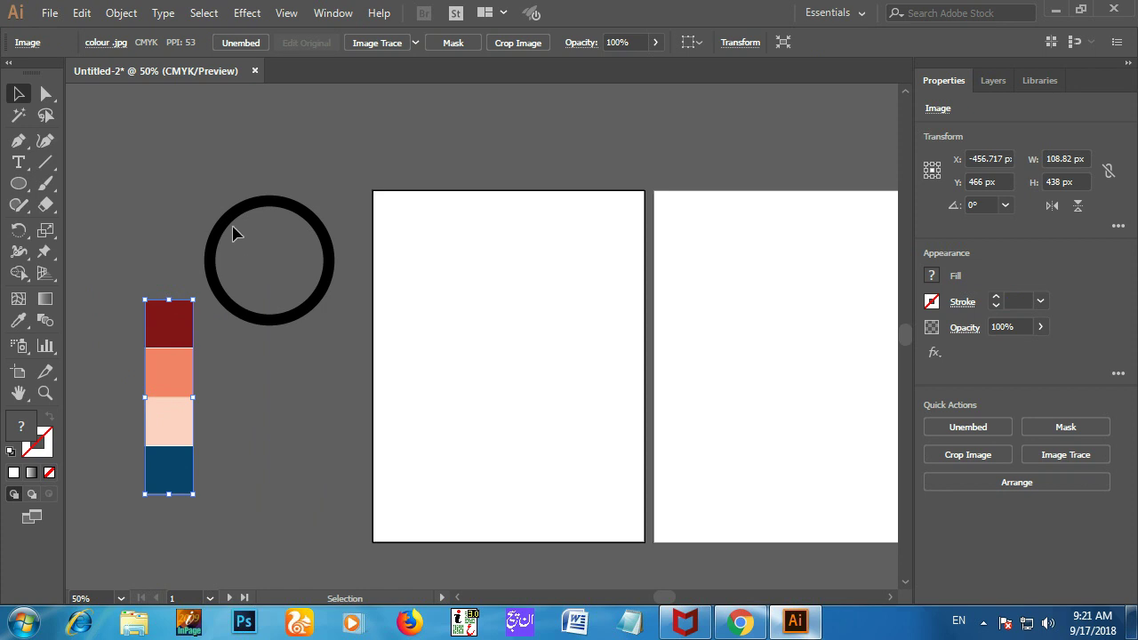
- Fill the circle with the light peach colour sampled from the palette image, keeping its 25 pt stroke
click(256, 208)
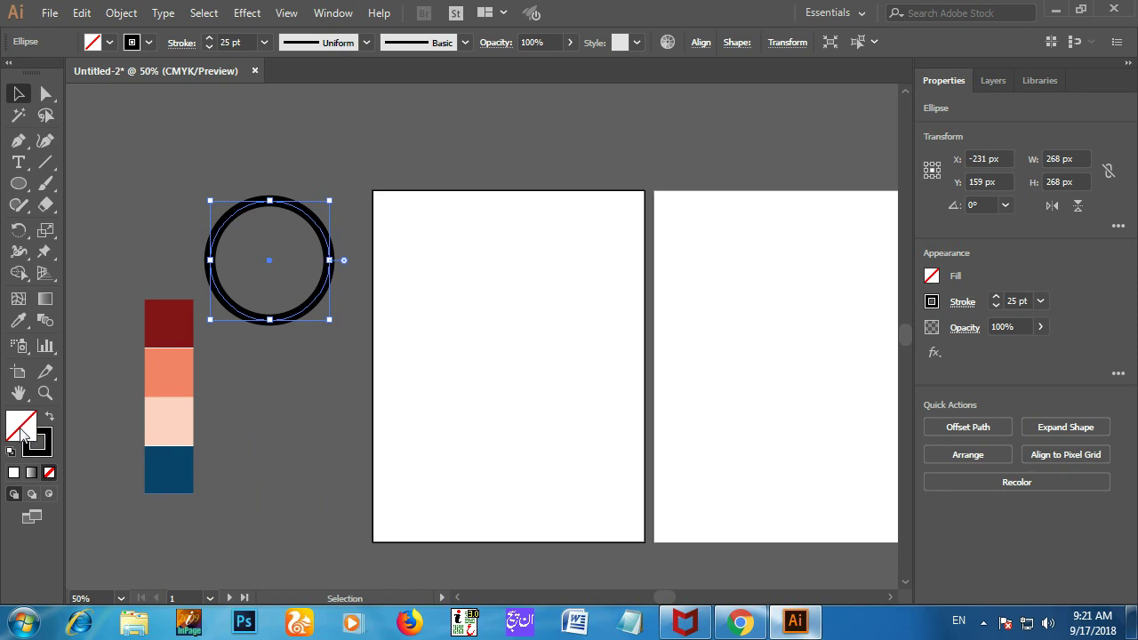
key(i)
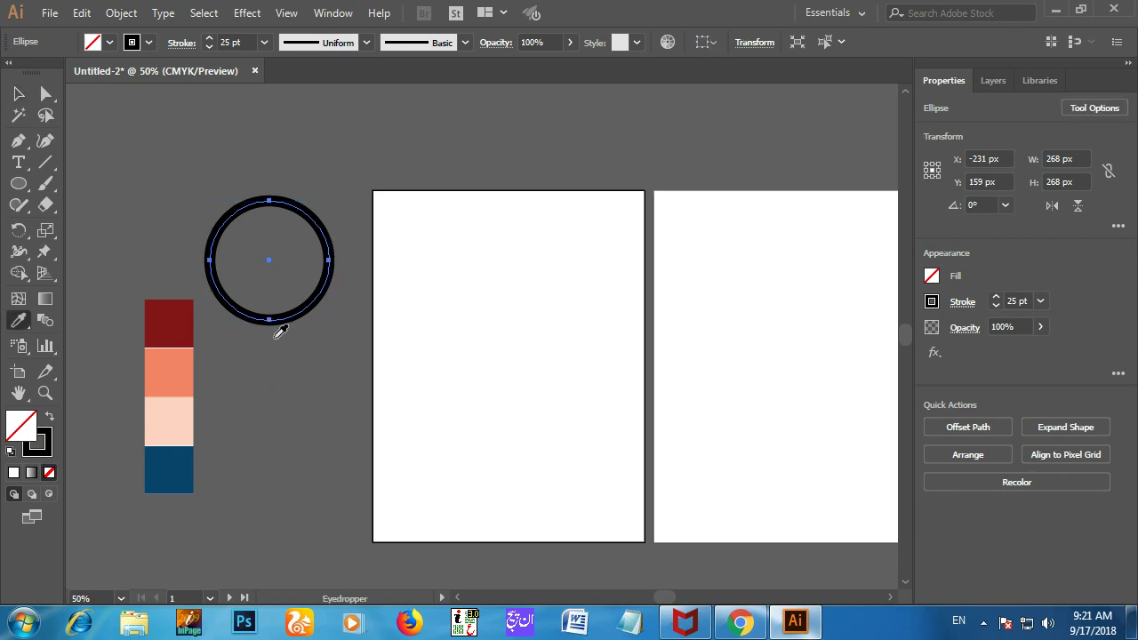
click(173, 421)
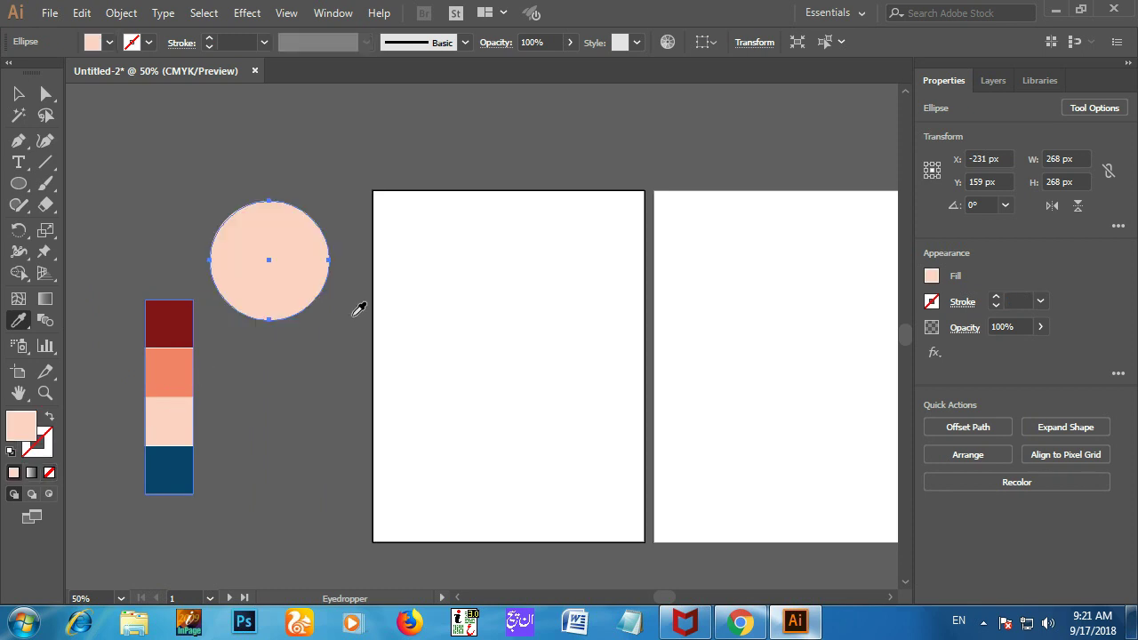
key(ctrl+z)
click(185, 420)
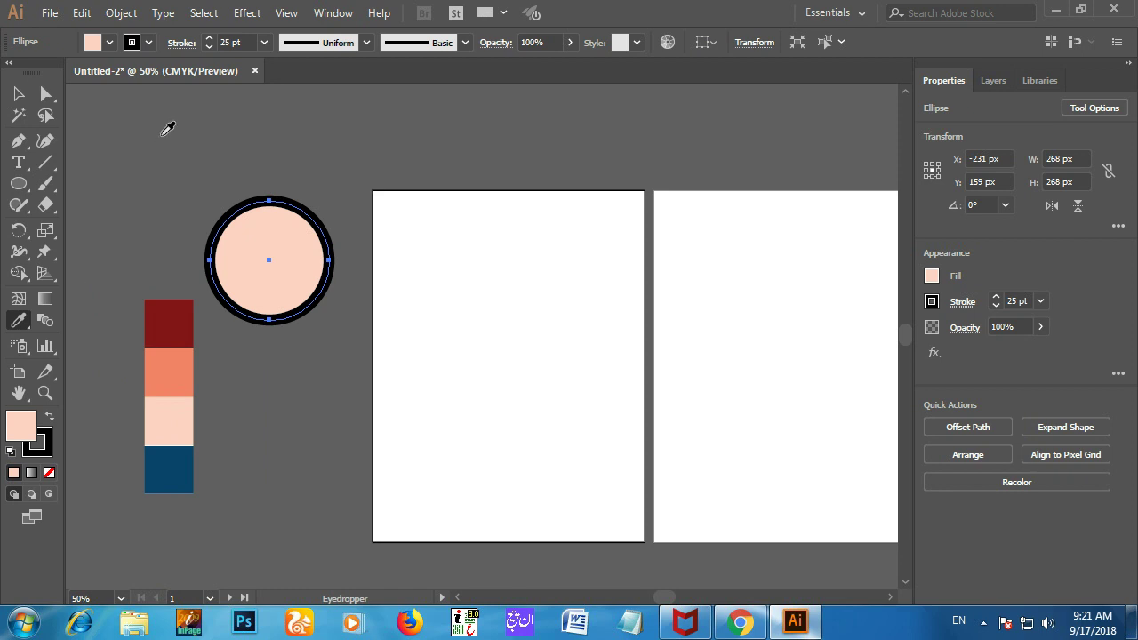
- Colour the circle's stroke with the coral orange sampled from the palette image and deselect the circle
click(50, 449)
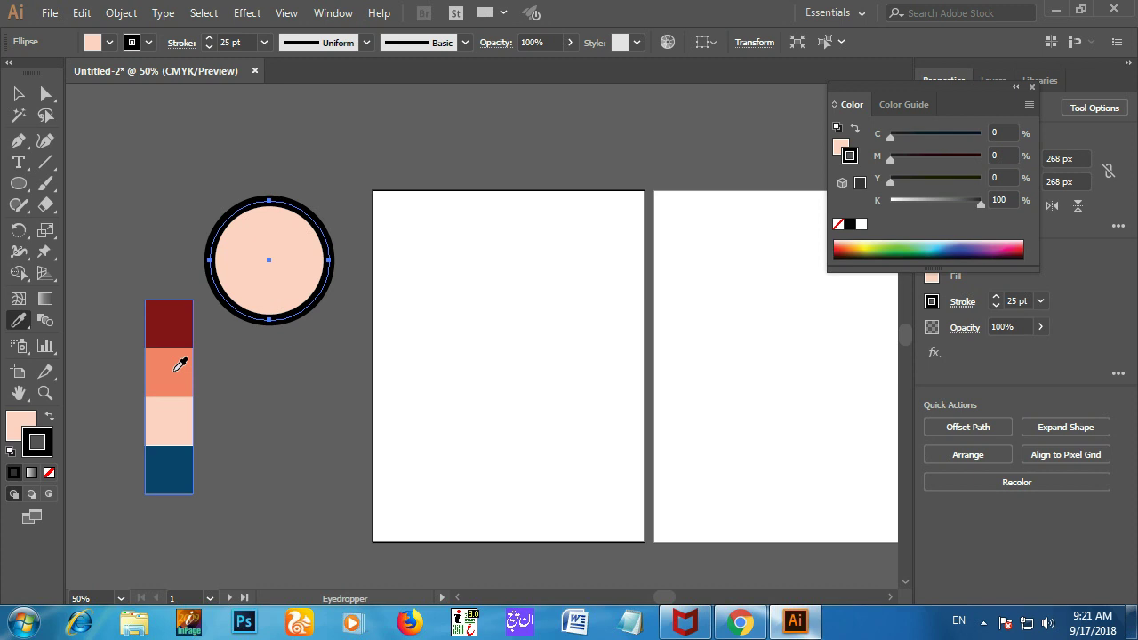
click(175, 364)
click(18, 93)
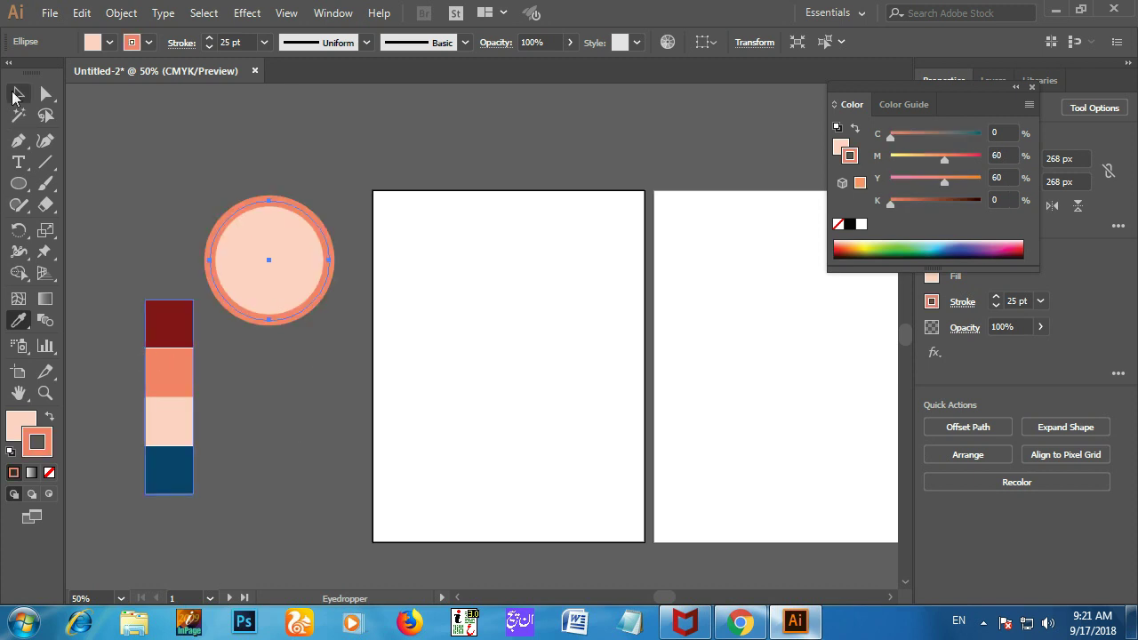
click(256, 163)
- Place a copy of the circle over the first artboard's upper-left corner and nudge it slightly downward
drag(267, 262, 451, 233)
drag(387, 189, 387, 188)
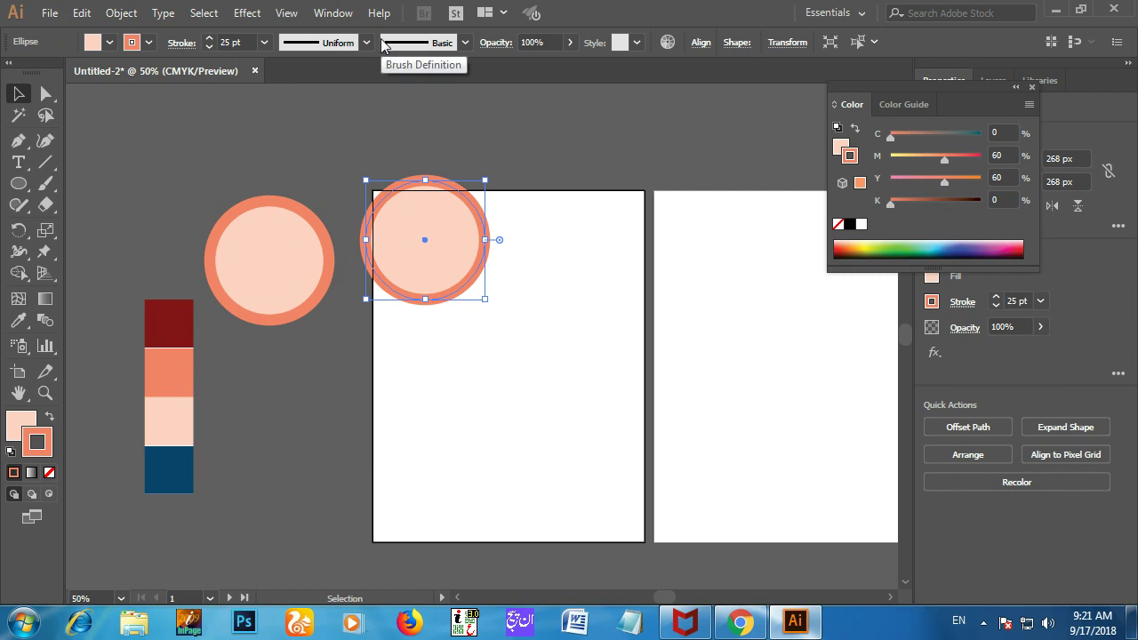
key(Down)
key(Down)
key(Down)
key(Down)
key(Down)
key(Down)
key(Down)
key(Down)
key(Down)
key(Down)
key(Down)
key(Down)
key(Down)
key(Down)
key(Down)
key(Down)
key(Down)
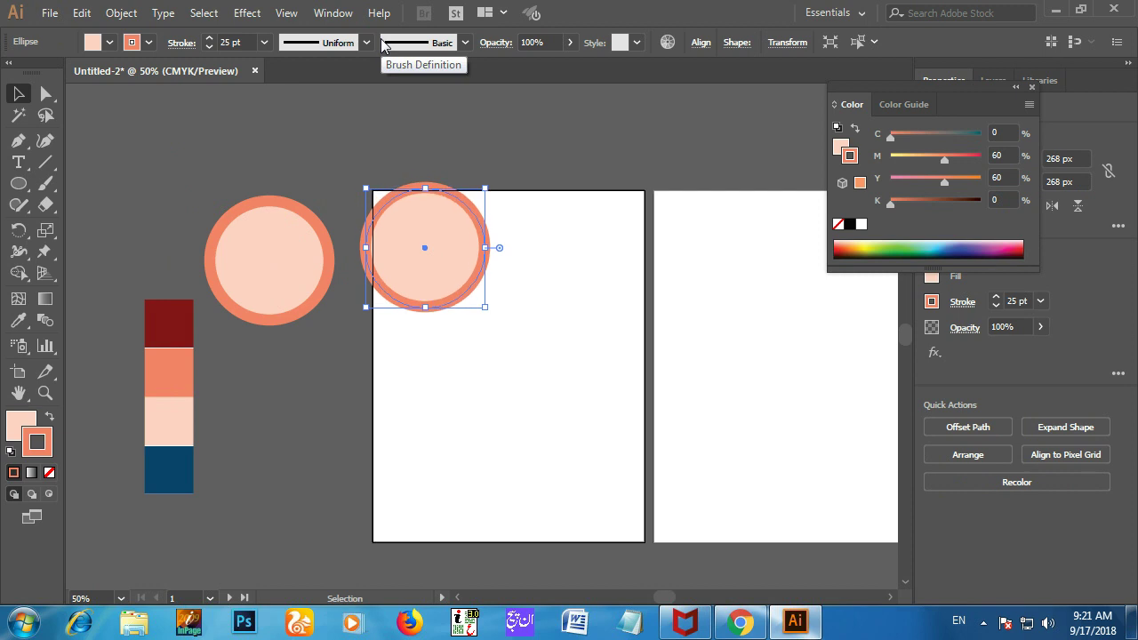
- Nudge the circle copy on the first artboard slightly down and to the right, and scale it down a little
key(Right)
key(Right)
key(Right)
key(Right)
key(Right)
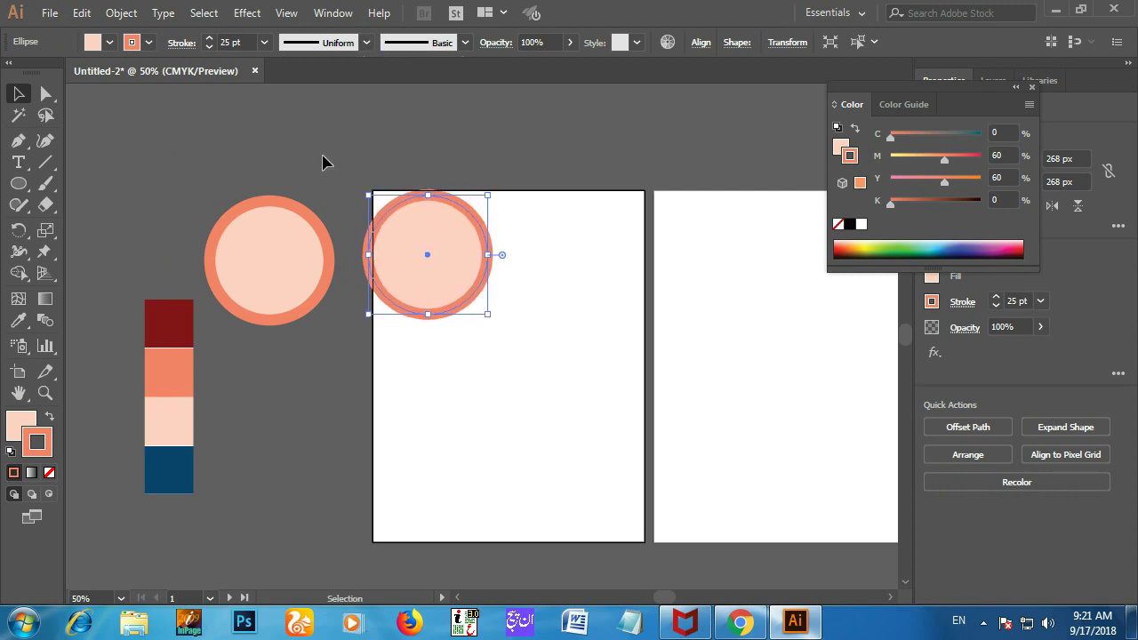
click(286, 150)
click(478, 307)
drag(489, 317, 480, 307)
- Remove the fill from the original circle beside the artboard, keeping only its coral 25 pt stroke
click(297, 182)
click(312, 287)
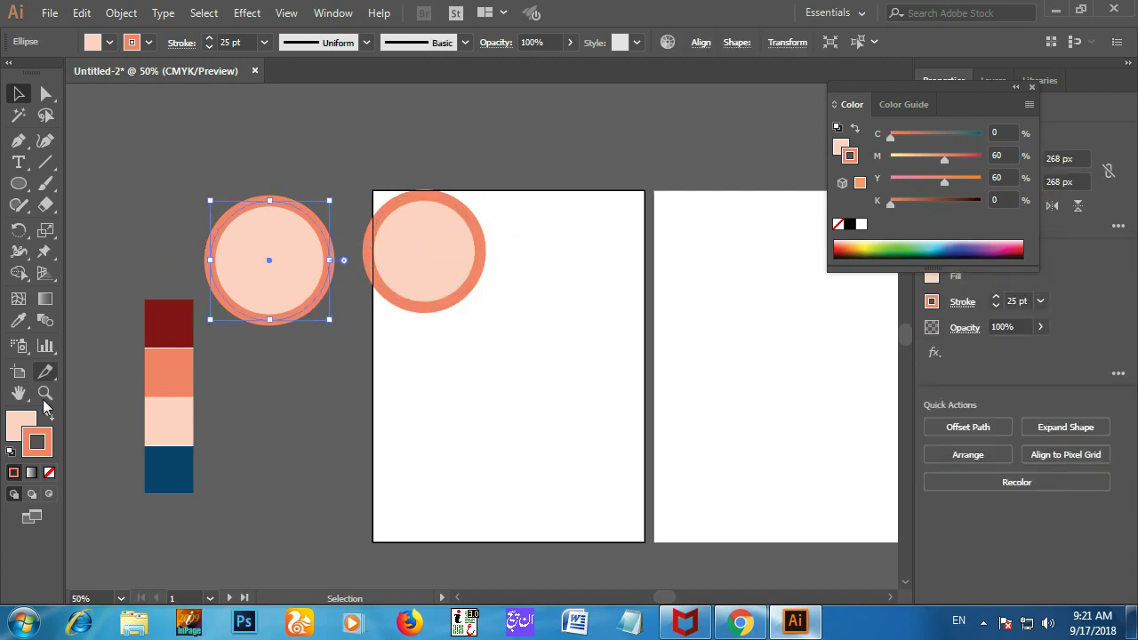
click(20, 427)
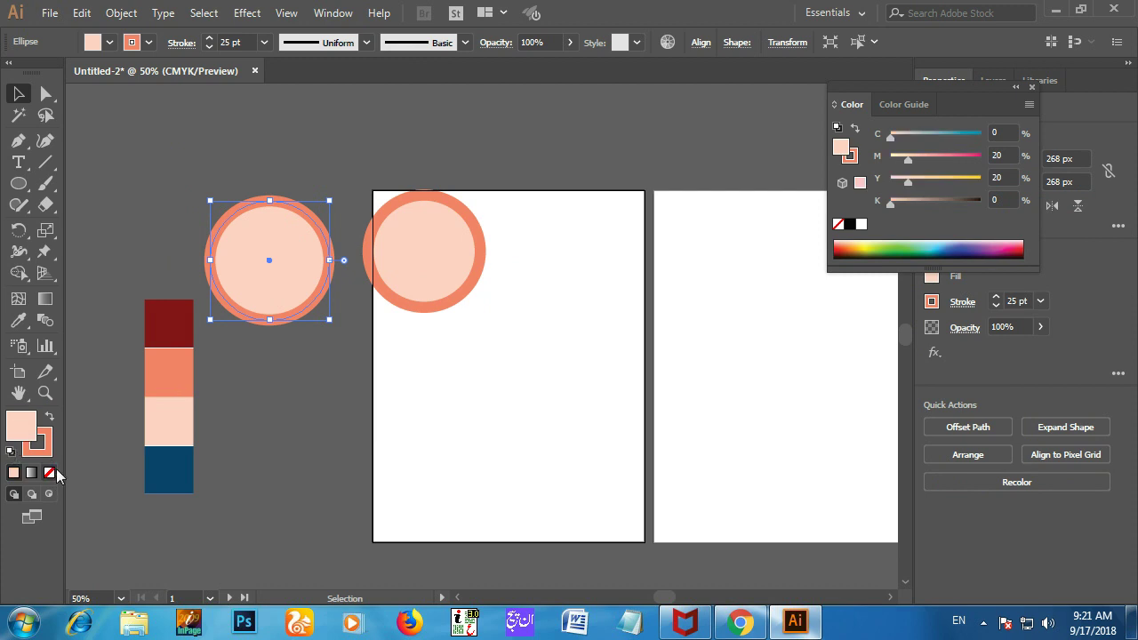
click(49, 473)
- Move the colour palette image further left, clear of the ring
drag(138, 302, 193, 510)
drag(177, 342, 127, 331)
key(ctrl)
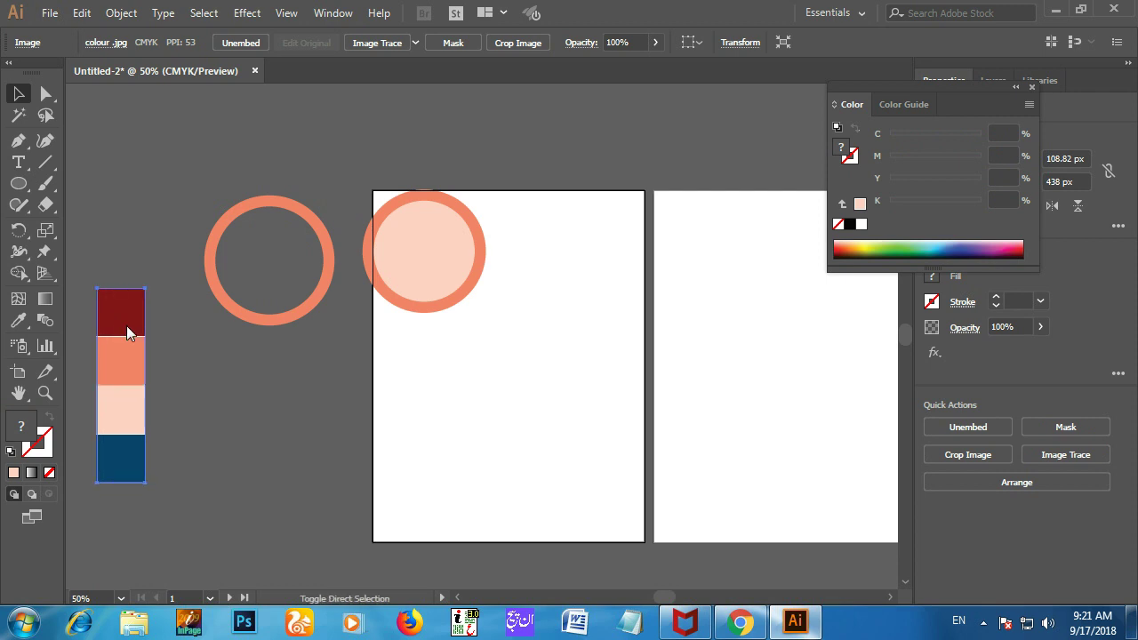
- Place the open-book JPEG below the ring at about 512 × 289 px and embed it
key(ctrl+shift+p)
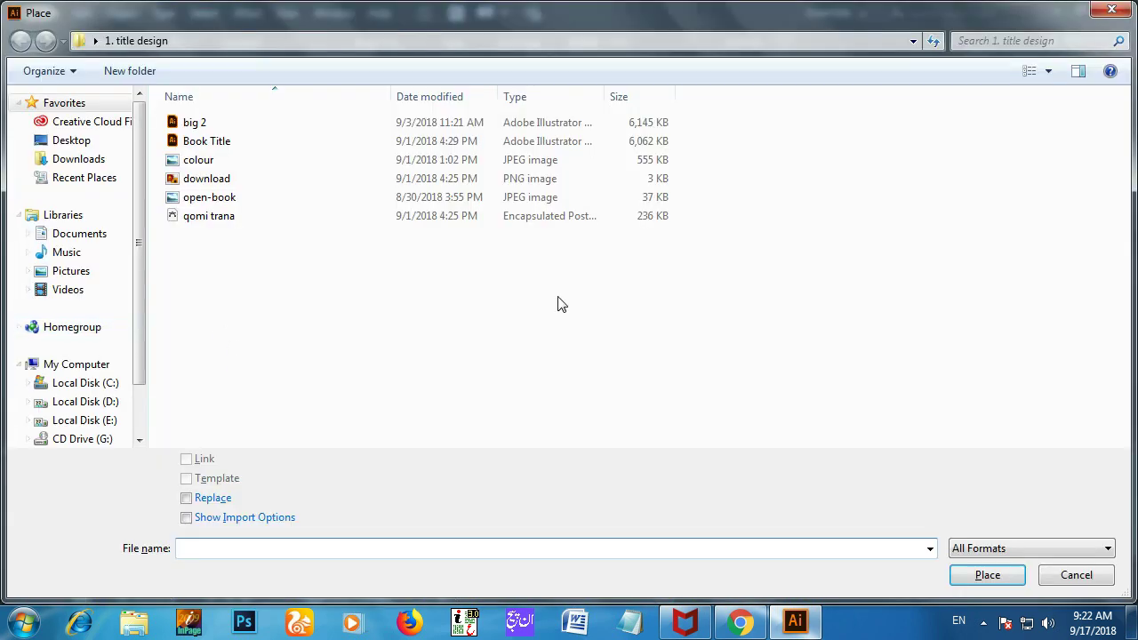
click(209, 199)
click(986, 576)
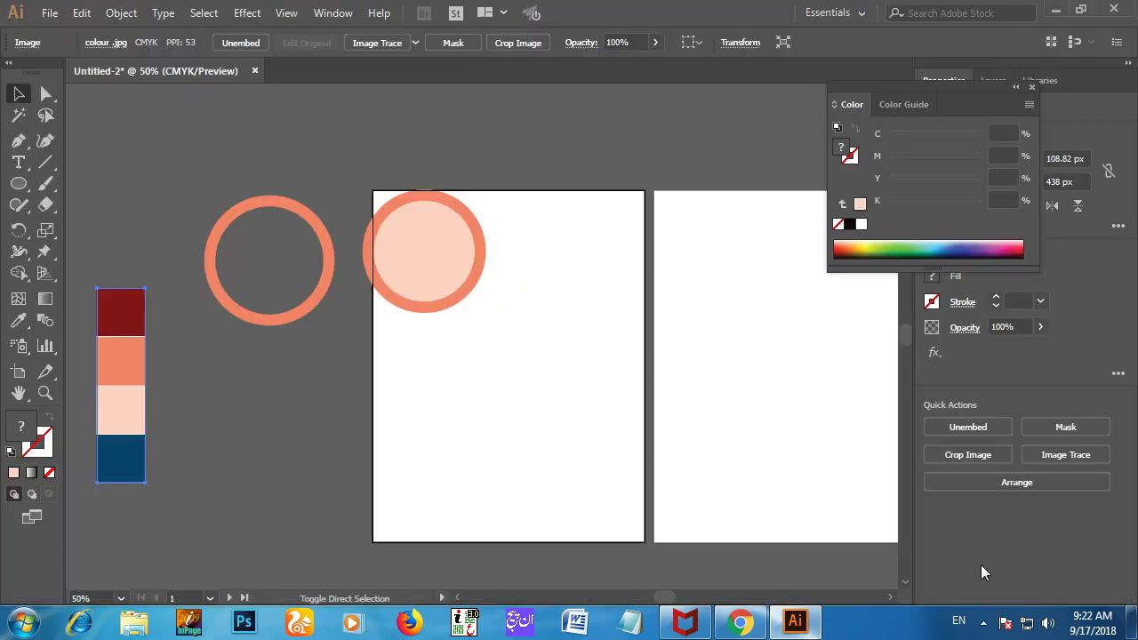
click(269, 373)
drag(328, 407, 501, 573)
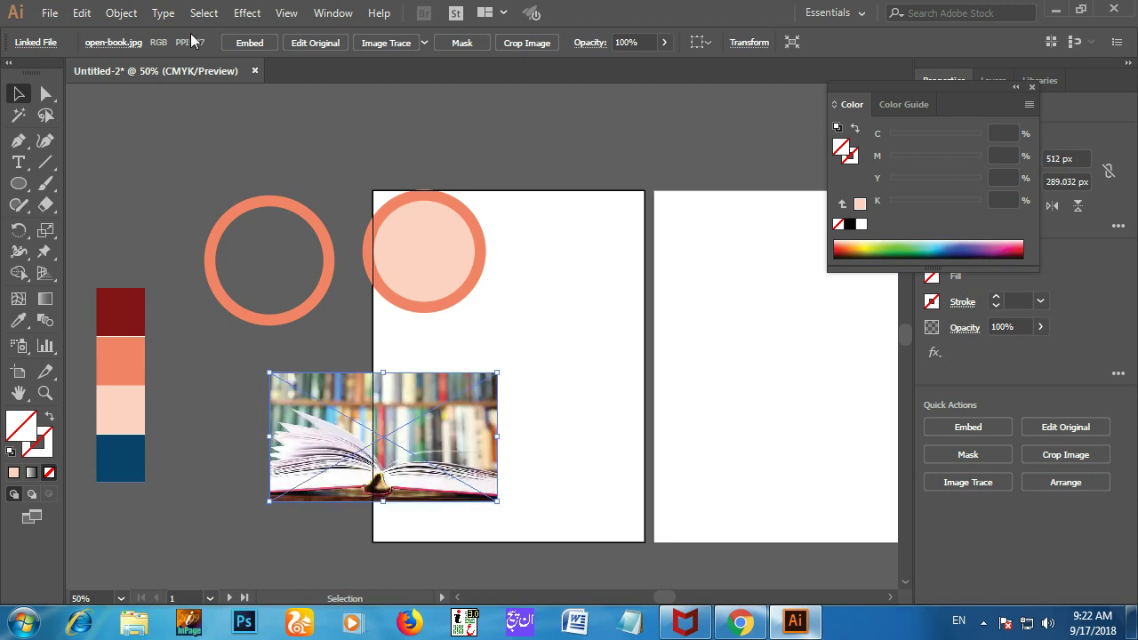
click(253, 42)
- Move the book image above the ring, and place a copy of the ring below the original
drag(289, 316, 268, 142)
drag(327, 380, 196, 221)
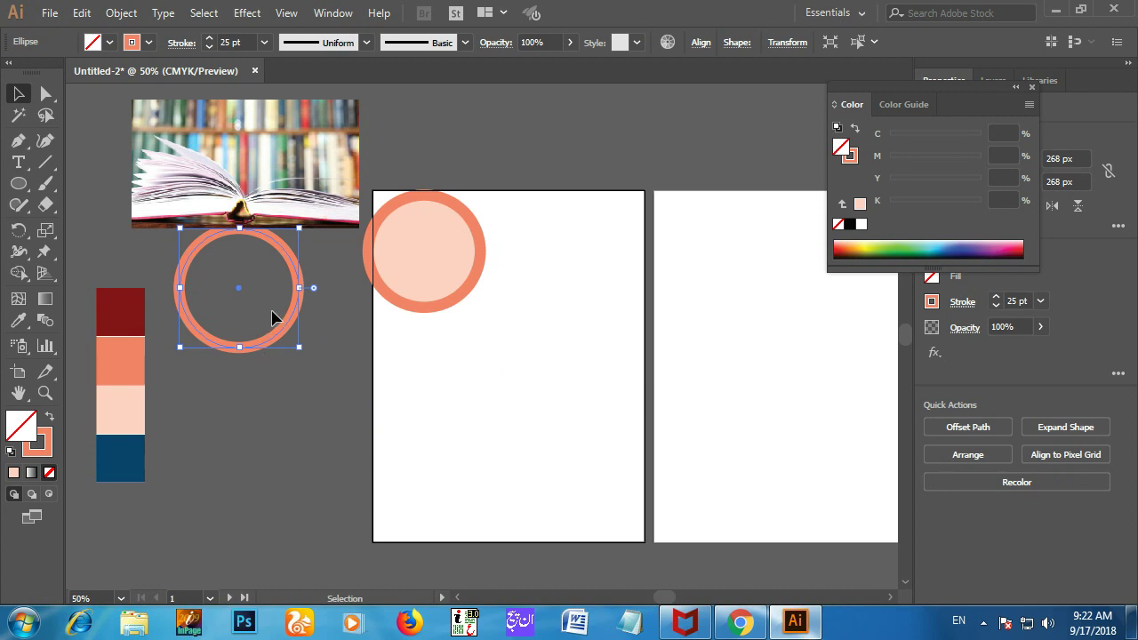
drag(274, 345, 285, 492)
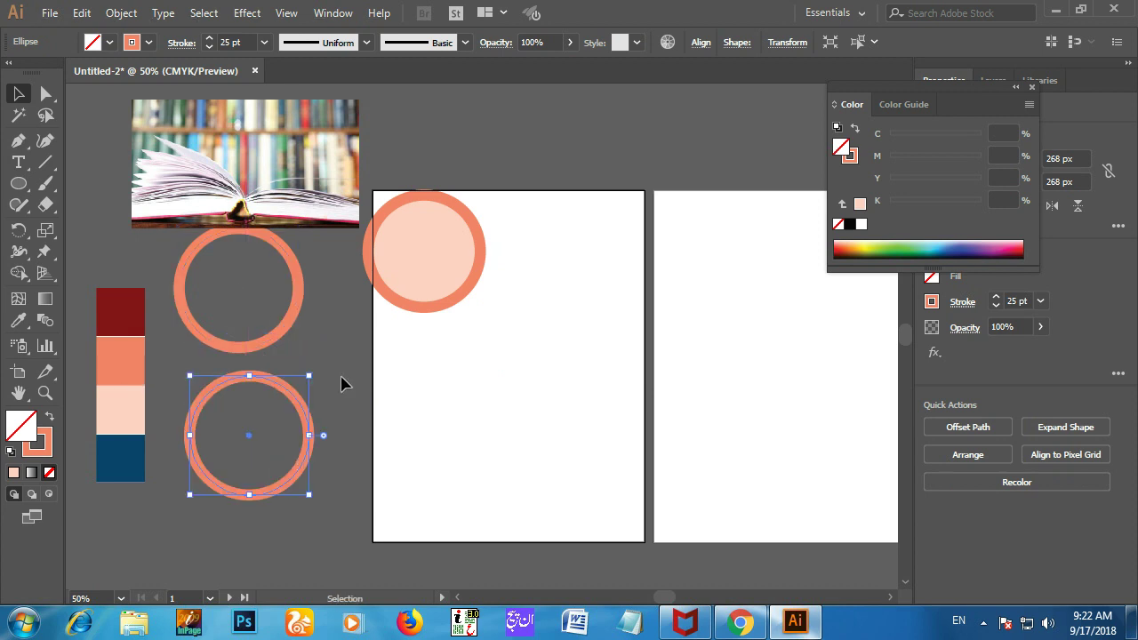
- Position the upper ring over the open book in the embedded image
click(299, 221)
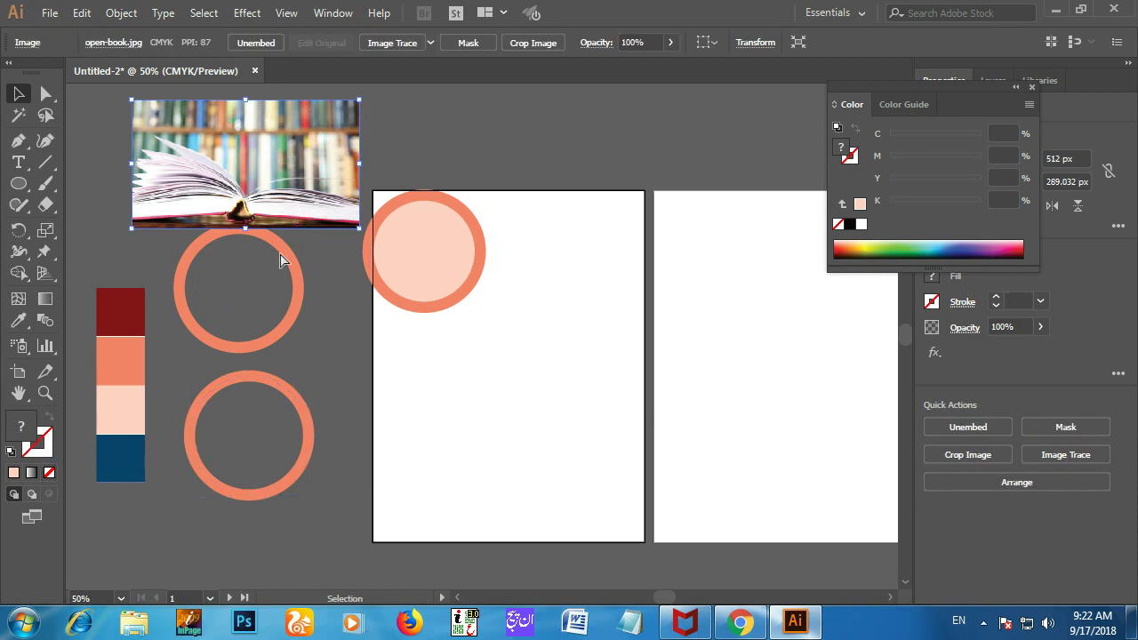
click(301, 329)
drag(298, 267, 293, 149)
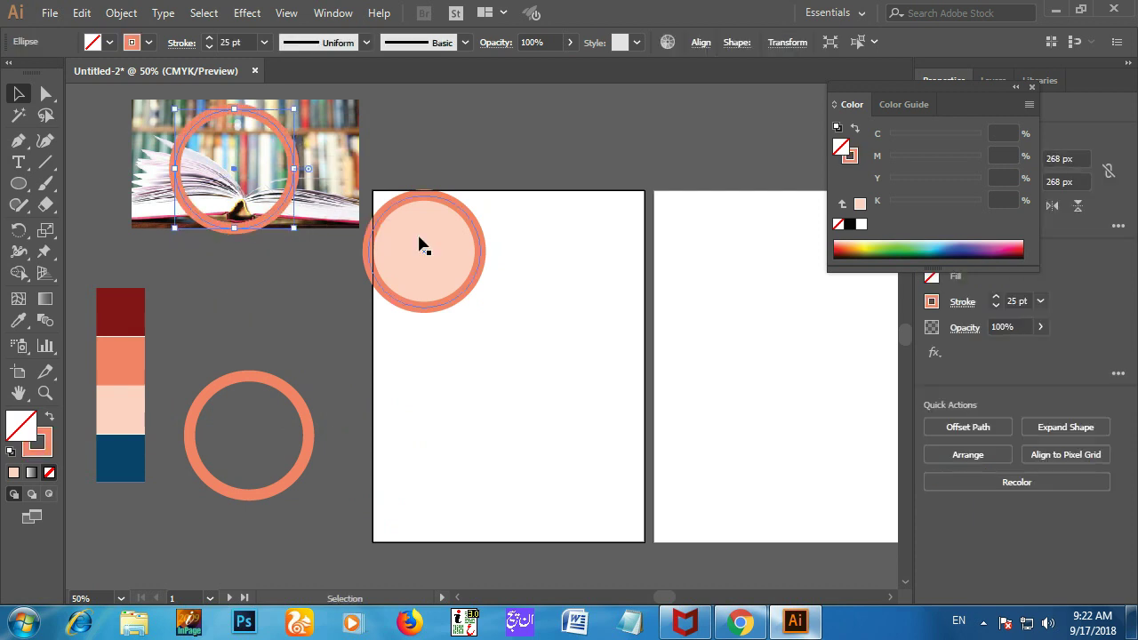
key(backslash)
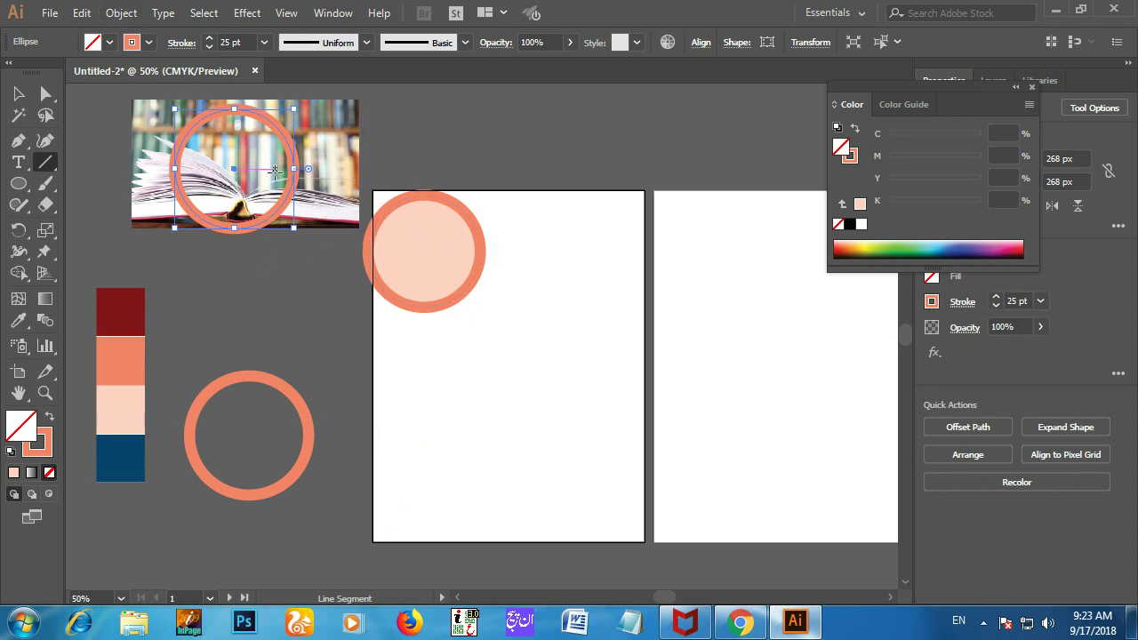
key(v)
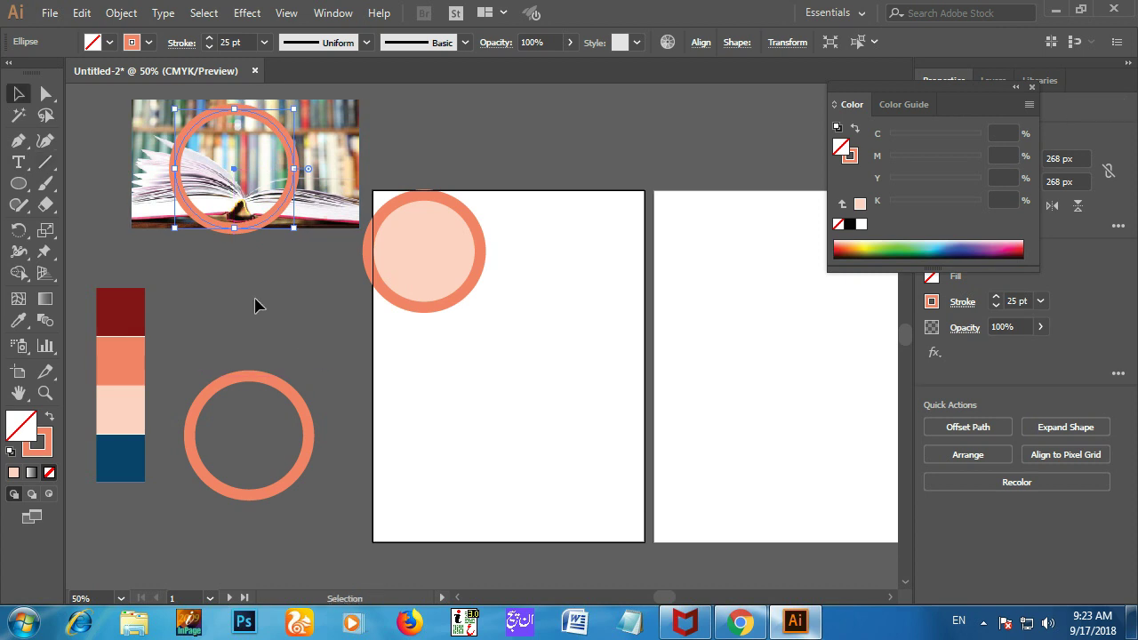
- Clip the book image to the overlapping circle with a clipping mask
click(226, 243)
click(286, 142)
shift+click(337, 136)
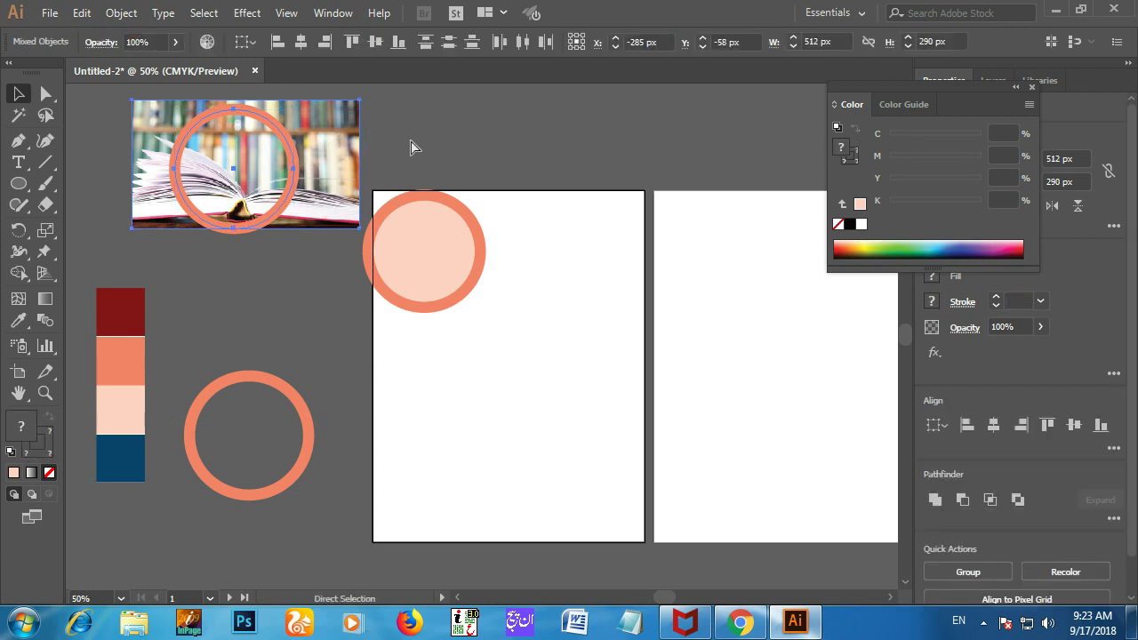
key(ctrl+7)
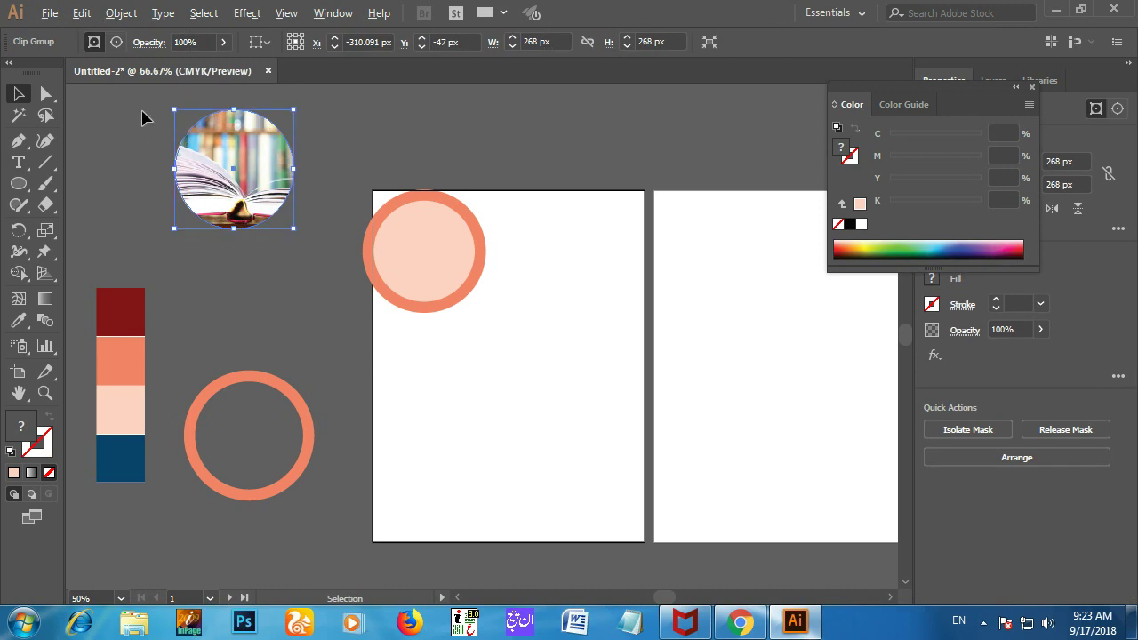
- Isolate the clip group, squeeze the book image to about 276 × 267 px around the circular mask, and return to Layer 1
scroll(126, 111, up, 1)
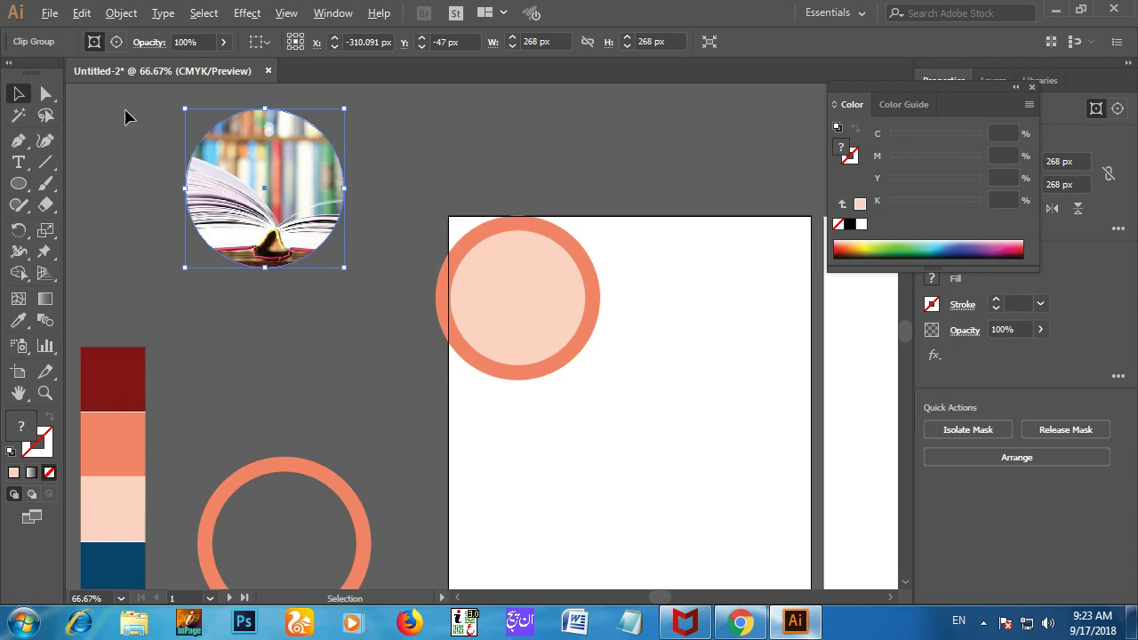
double_click(247, 167)
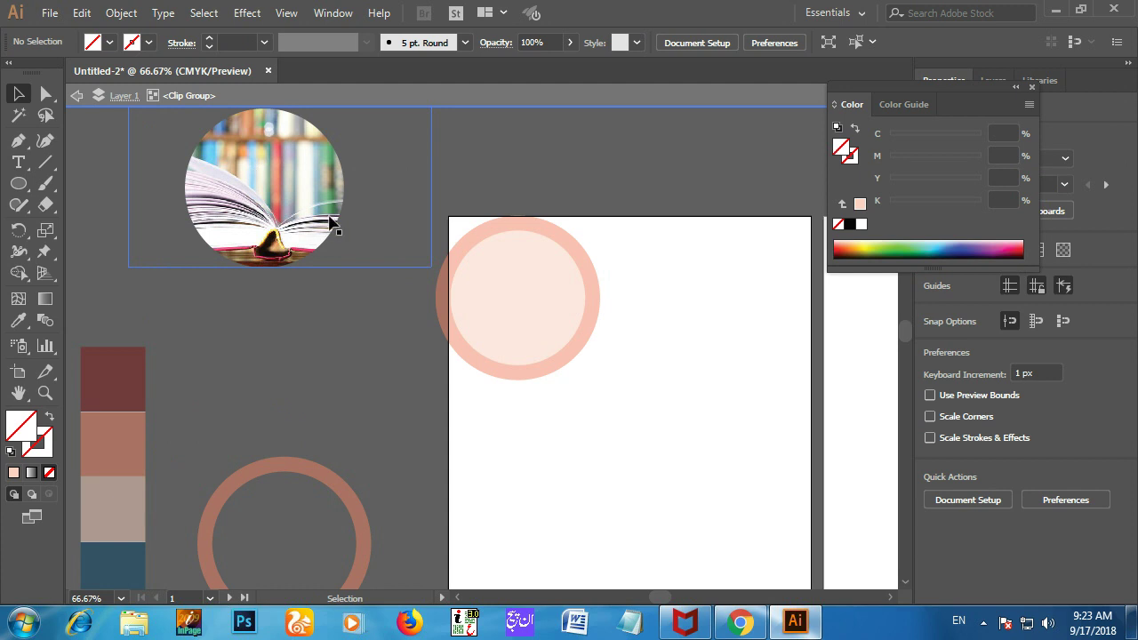
scroll(285, 295, up, 3)
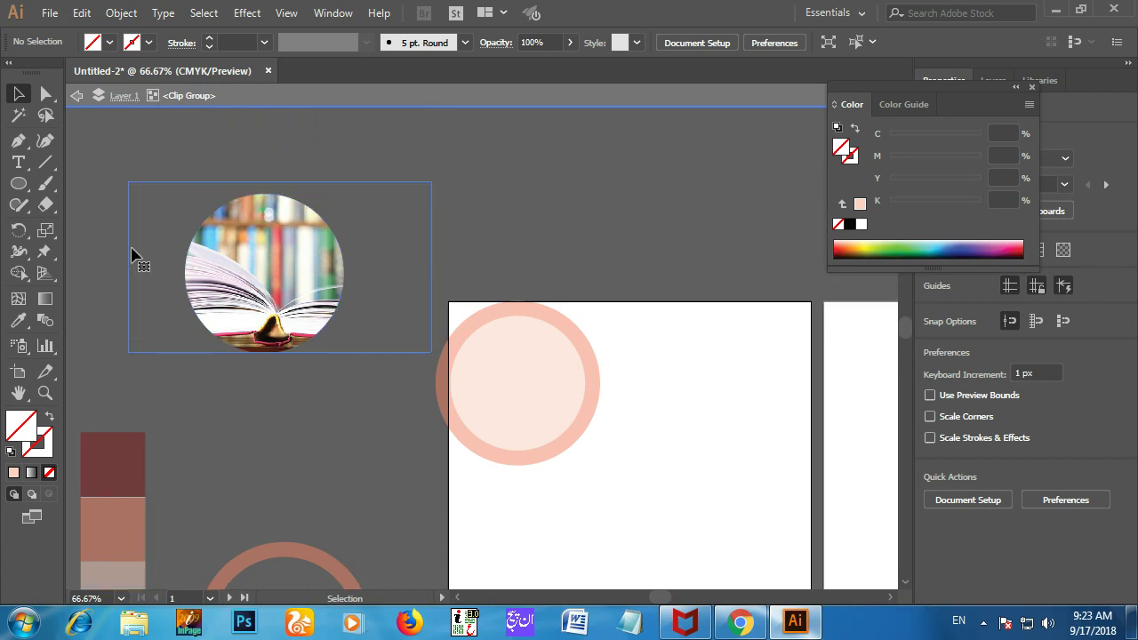
click(132, 254)
drag(131, 265, 185, 268)
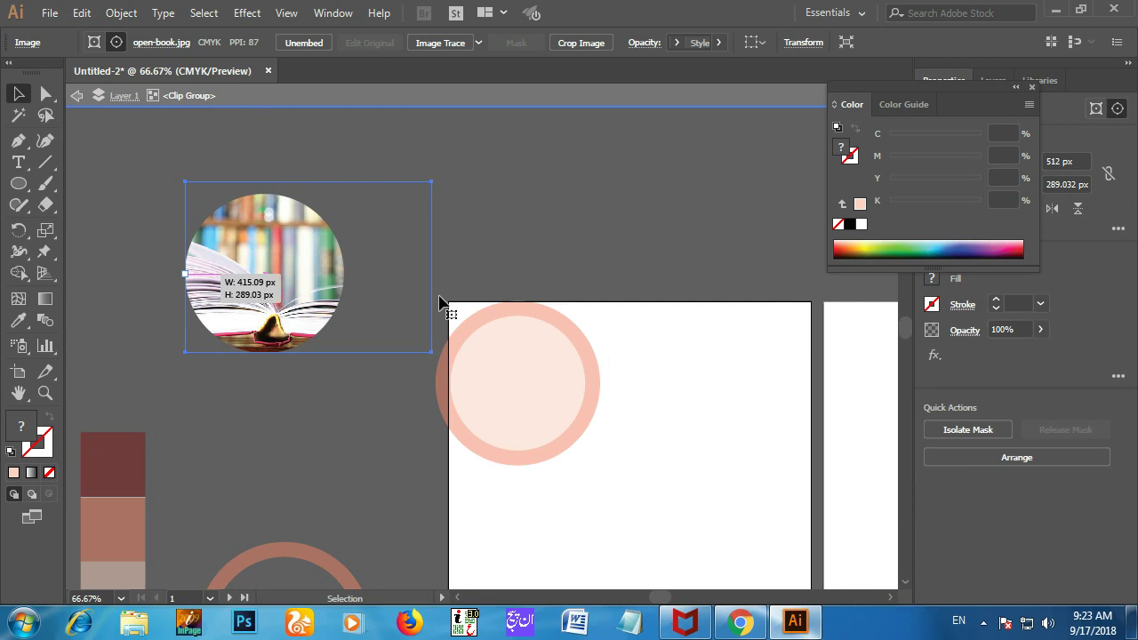
drag(430, 268, 349, 268)
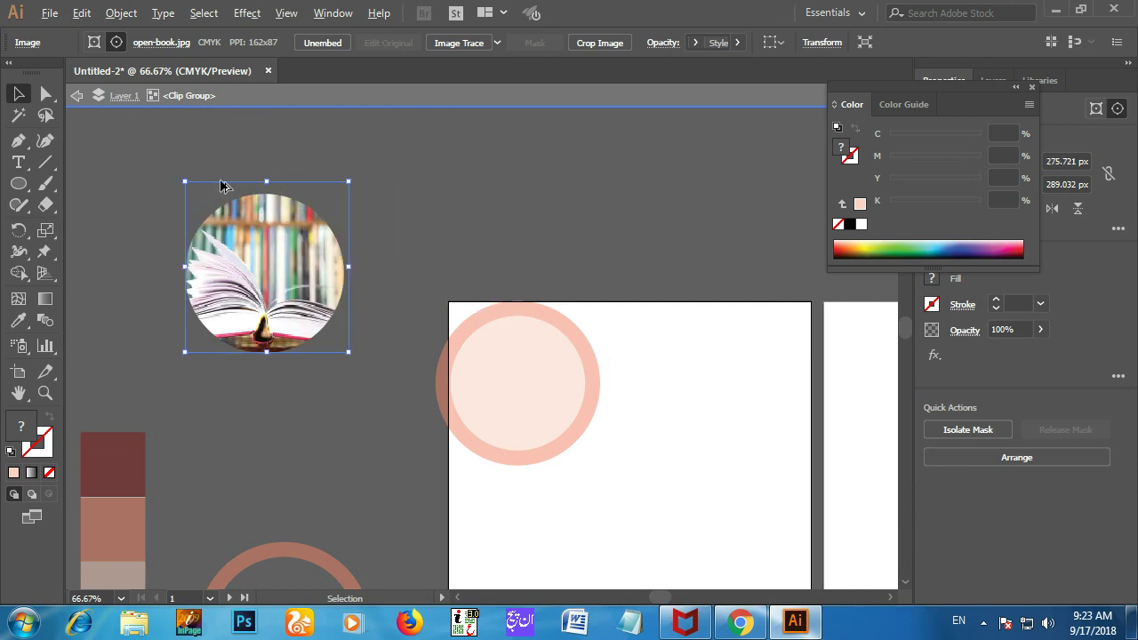
scroll(222, 183, up, 2)
drag(325, 180, 328, 215)
scroll(387, 298, down, 3)
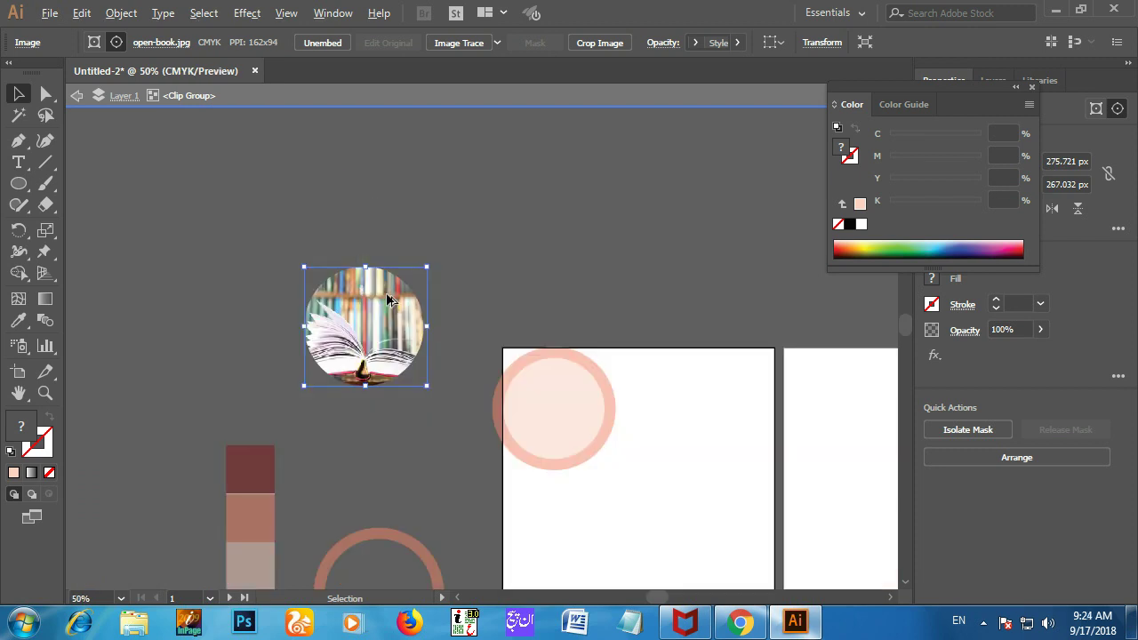
scroll(388, 299, down, 1)
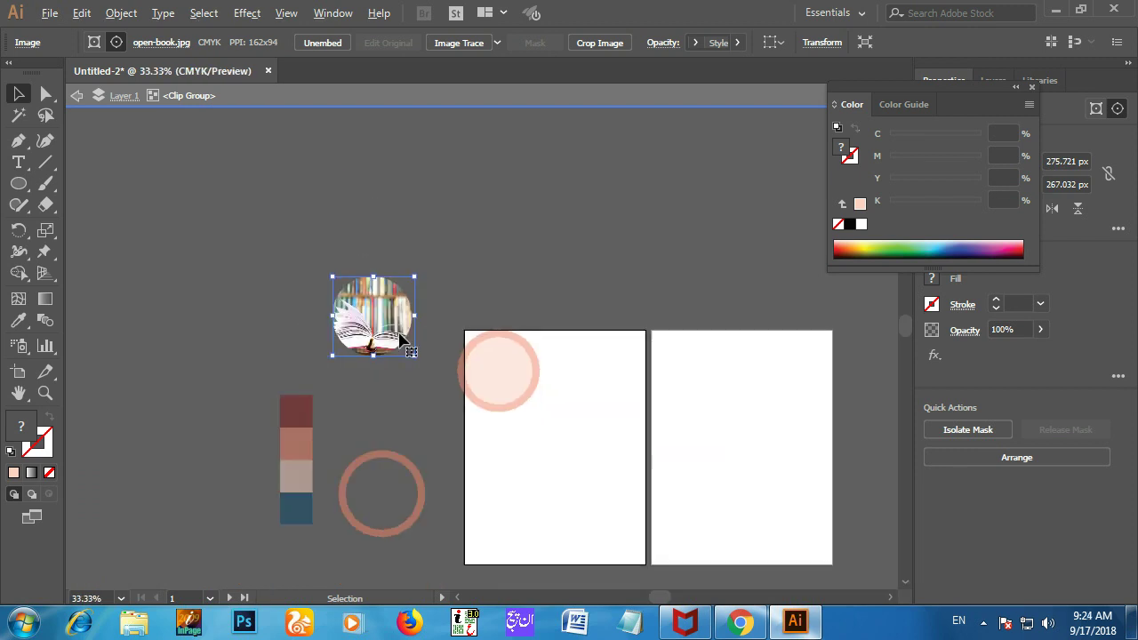
click(122, 96)
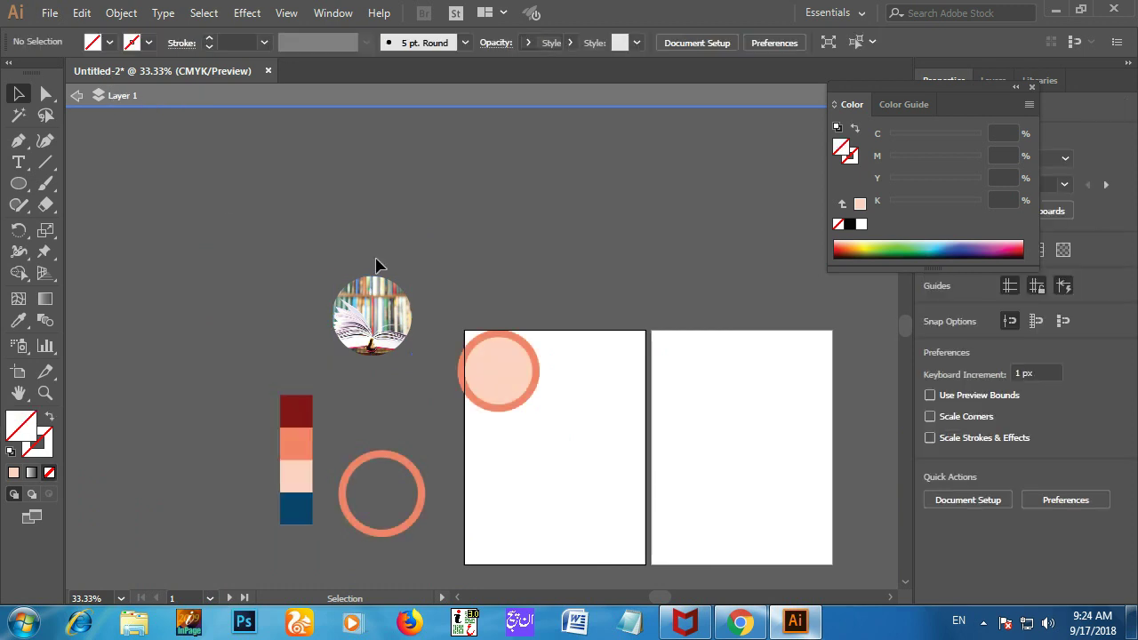
- Place a copy of the empty ring left of the palette image, and fit the original ring around the clipped book picture
click(402, 345)
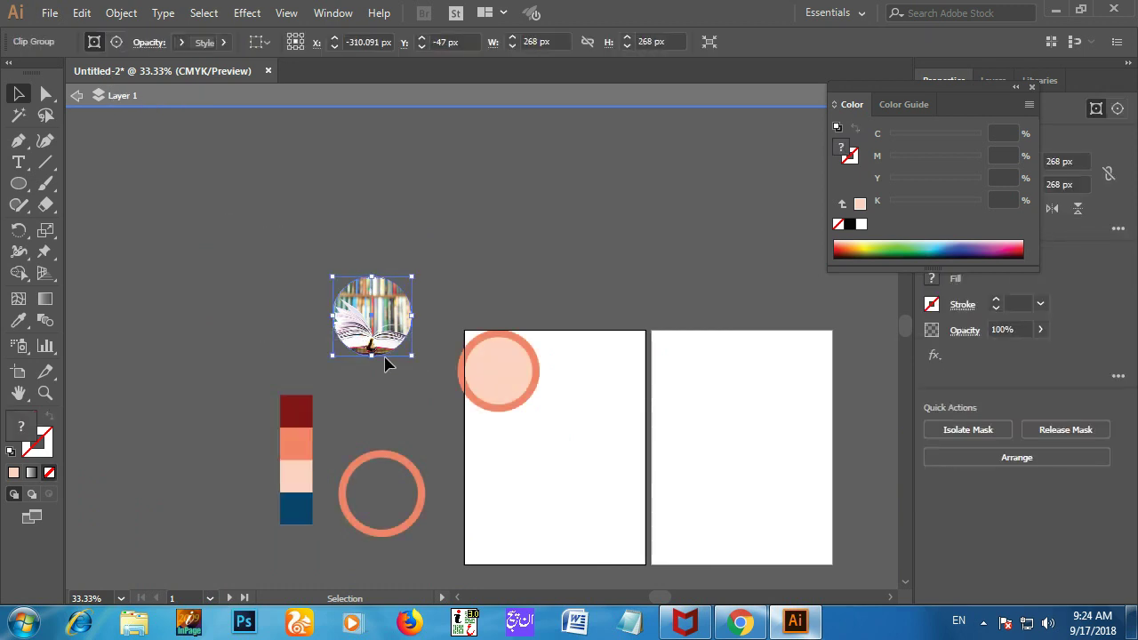
alt+drag(407, 462, 207, 376)
drag(421, 488, 411, 309)
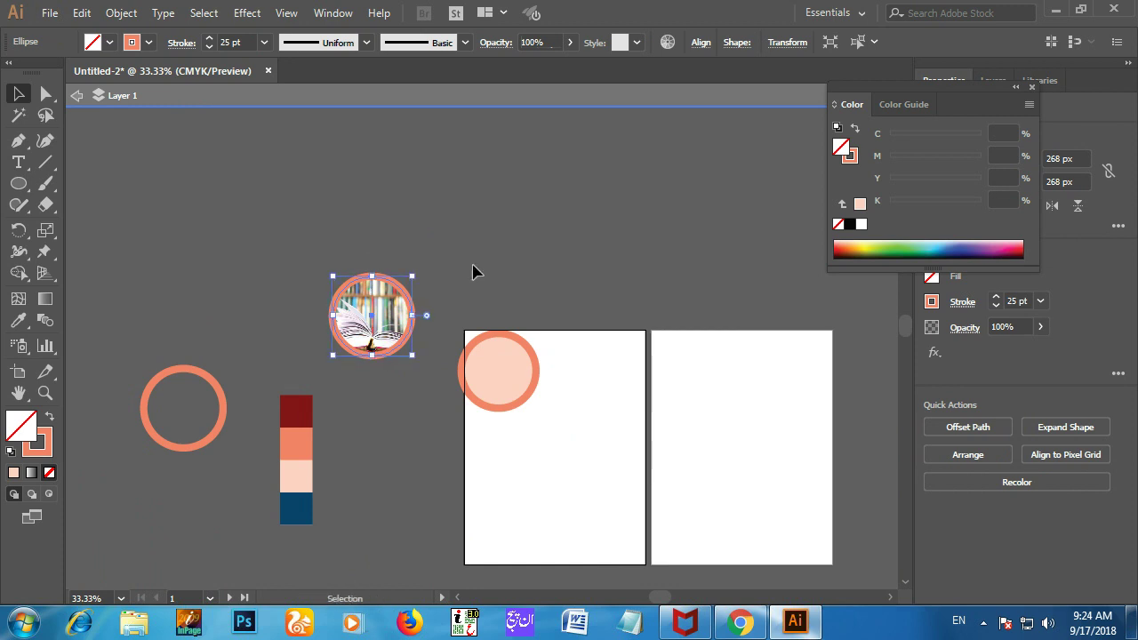
- Group the ring with the clipped book picture, place a copy of the group above the first artboard, and deselect it
drag(276, 249, 416, 363)
key(ctrl+g)
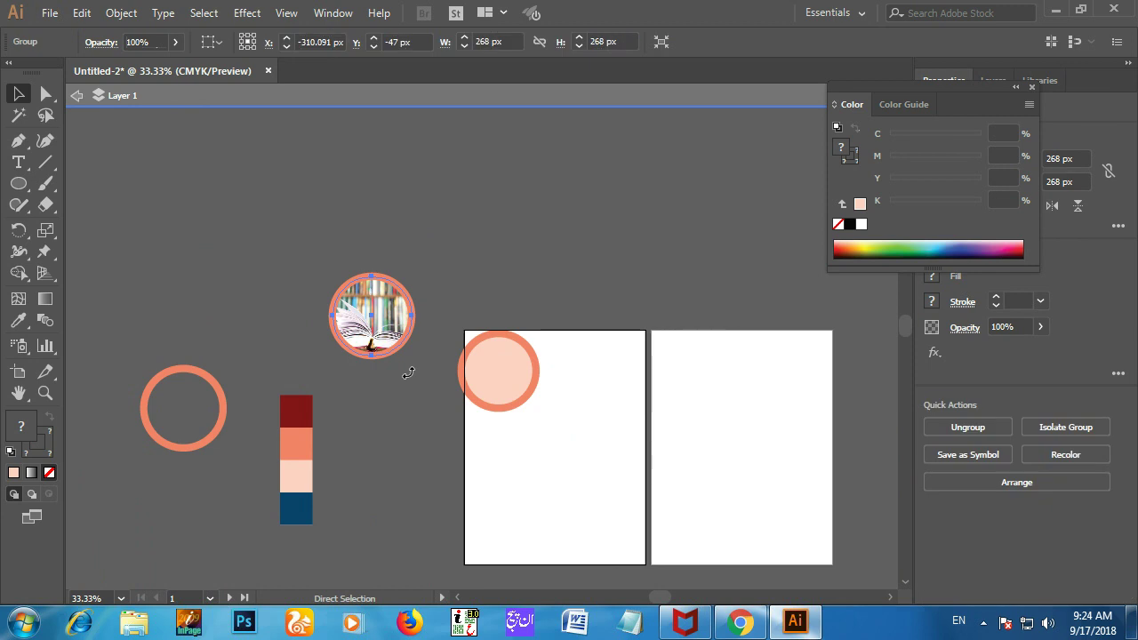
drag(407, 308, 550, 256)
scroll(585, 291, up, 1)
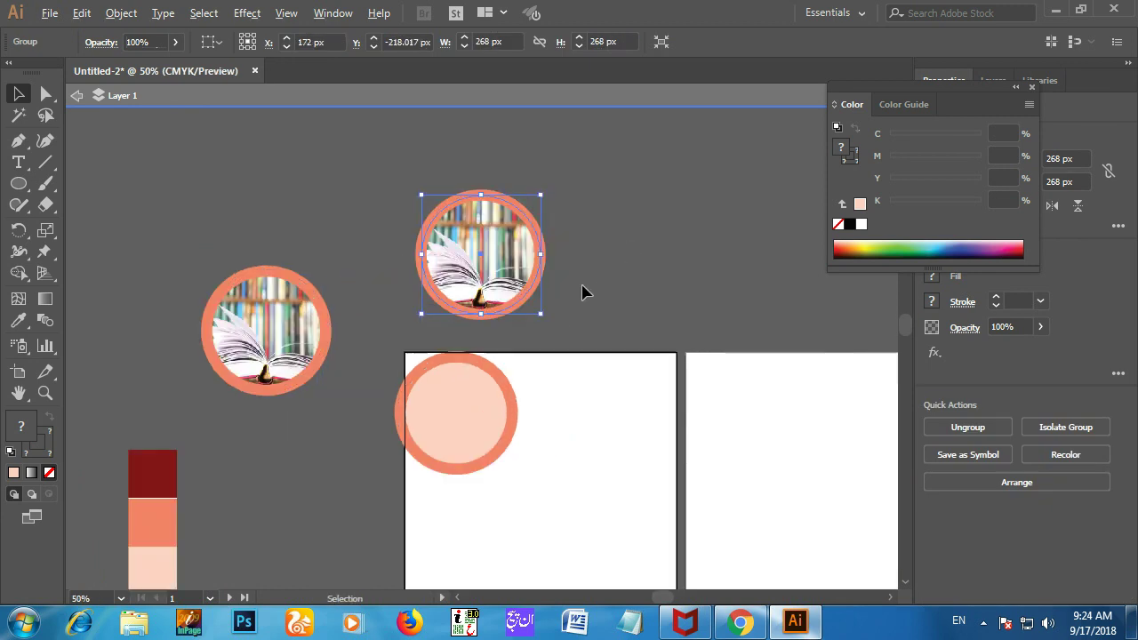
click(620, 275)
- Isolate the copied group, apply a Gaussian Blur with a 13-pixel radius to its clipped picture, and return to Layer 1
double_click(510, 267)
drag(524, 240, 458, 246)
key(ctrl+z)
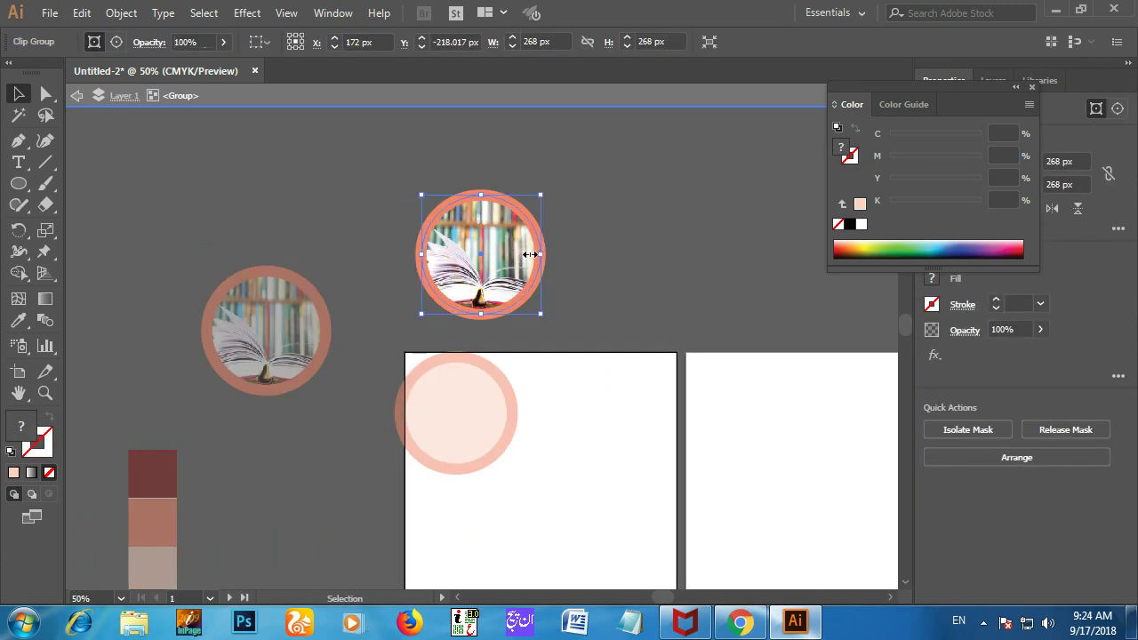
click(288, 15)
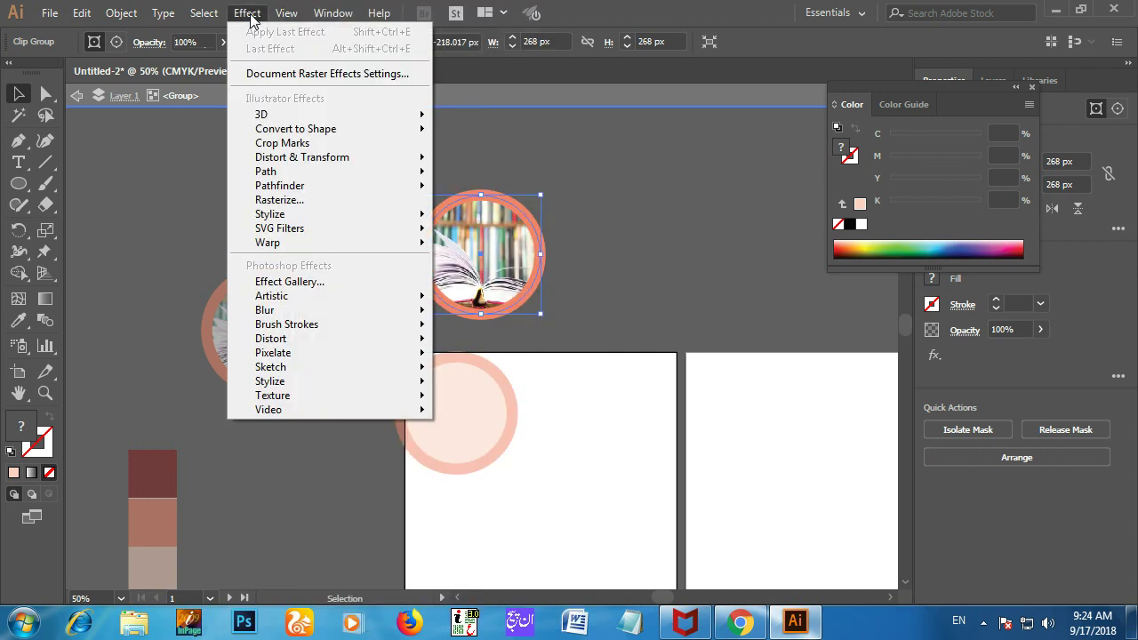
mouse_move(338, 310)
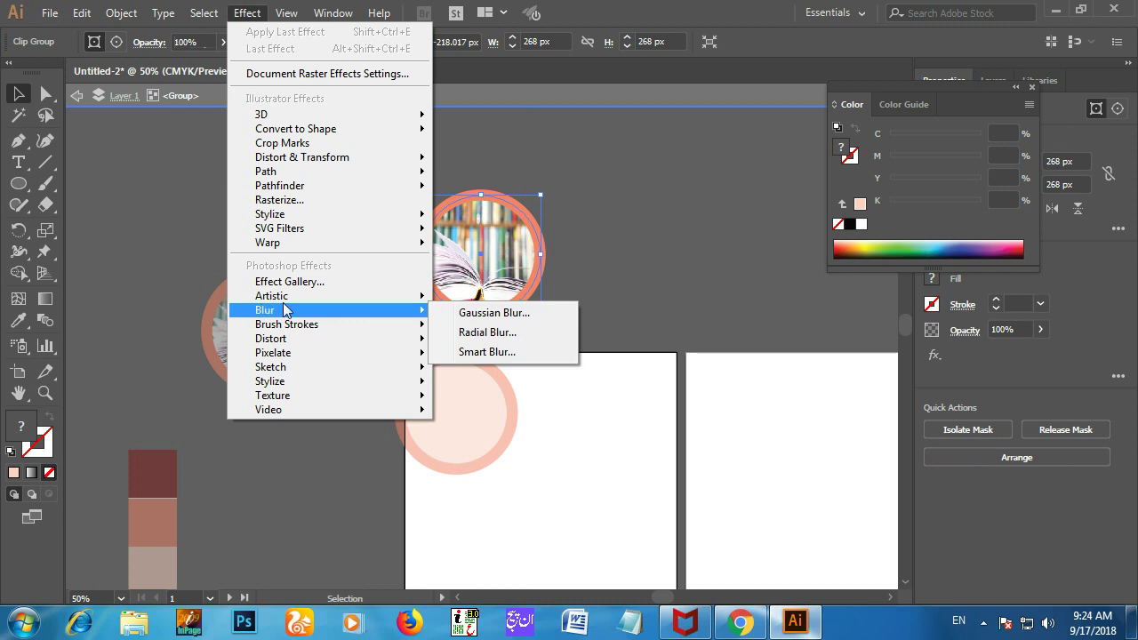
click(515, 315)
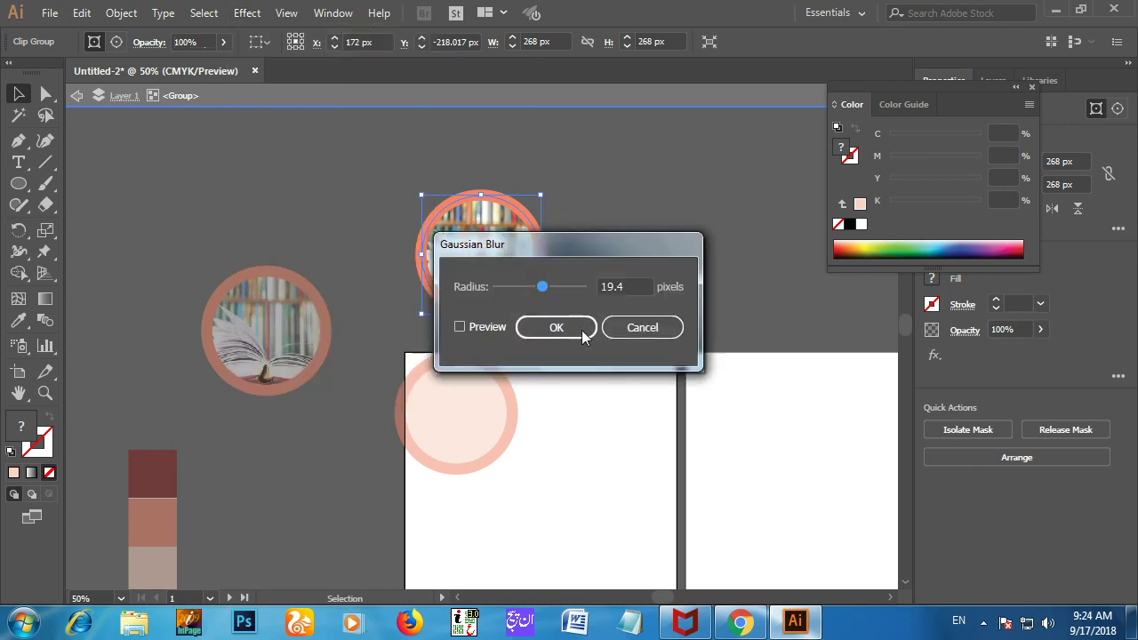
click(461, 328)
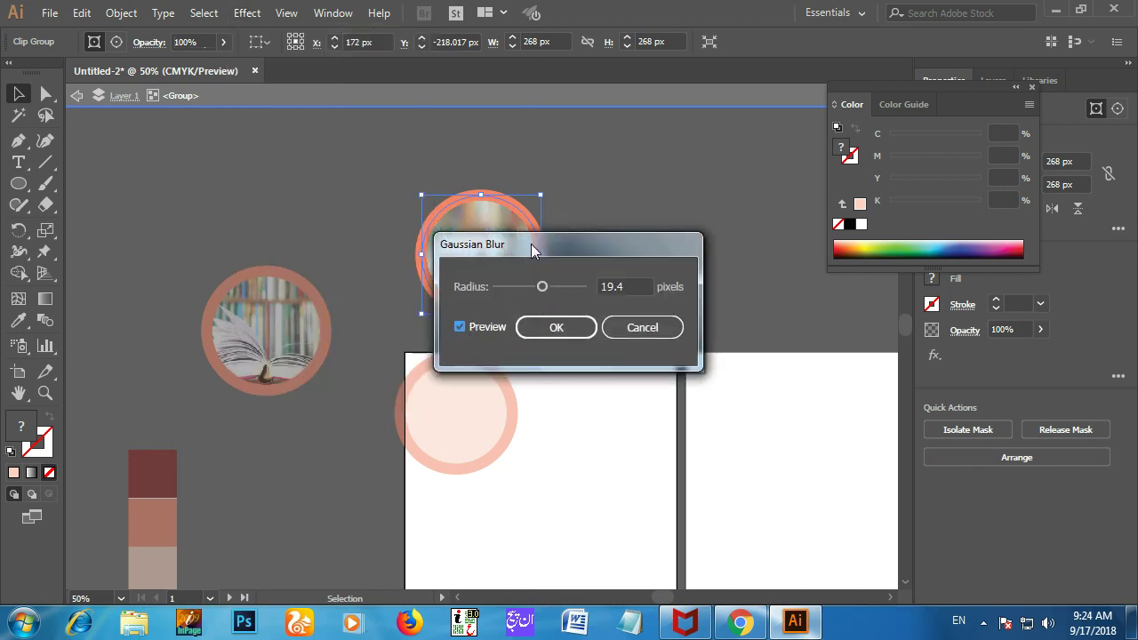
drag(531, 244, 679, 201)
drag(689, 247, 688, 249)
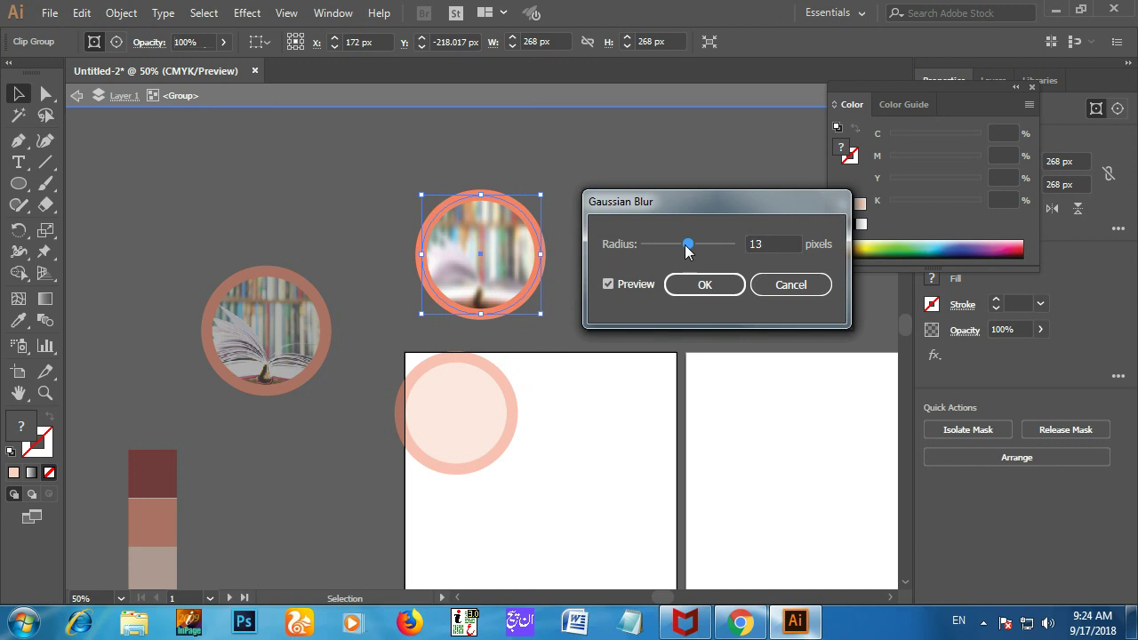
click(704, 289)
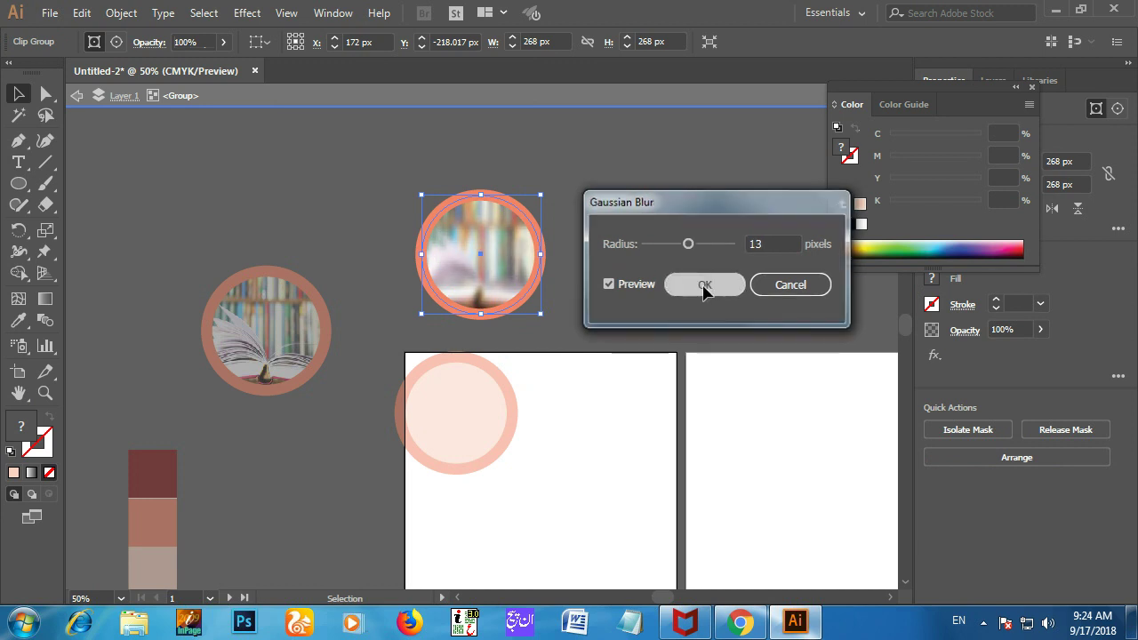
click(122, 95)
- Move the ringed, blurred book picture onto the first artboard, just below the peach circle
drag(379, 181, 557, 278)
key(a)
drag(133, 233, 319, 352)
key(v)
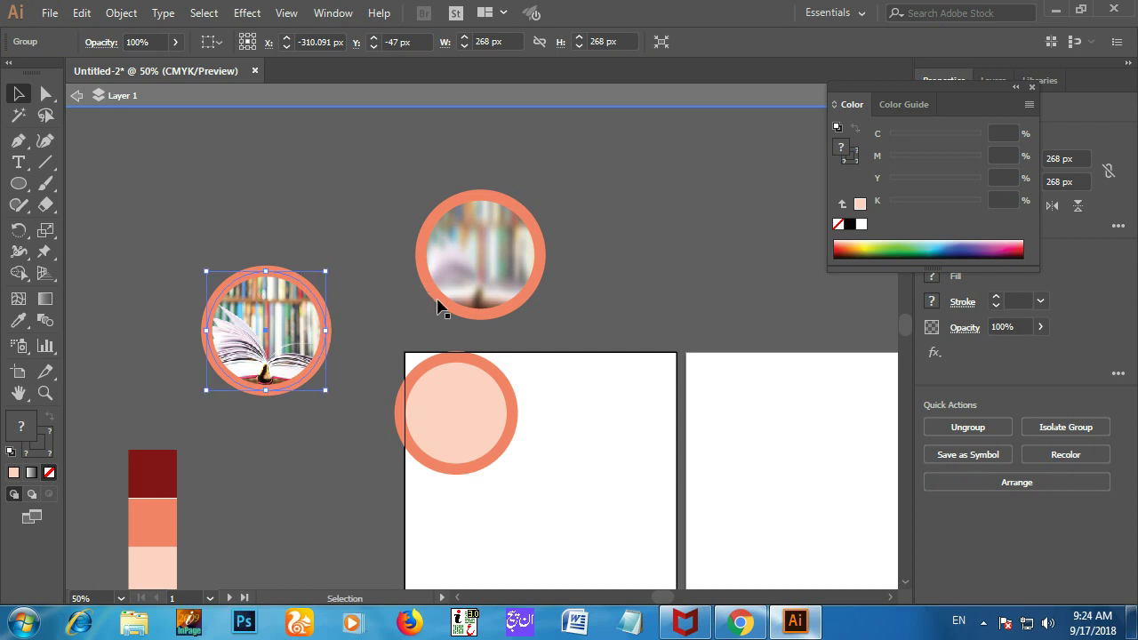
scroll(436, 346, down, 1)
drag(483, 307, 504, 477)
scroll(552, 534, down, 2)
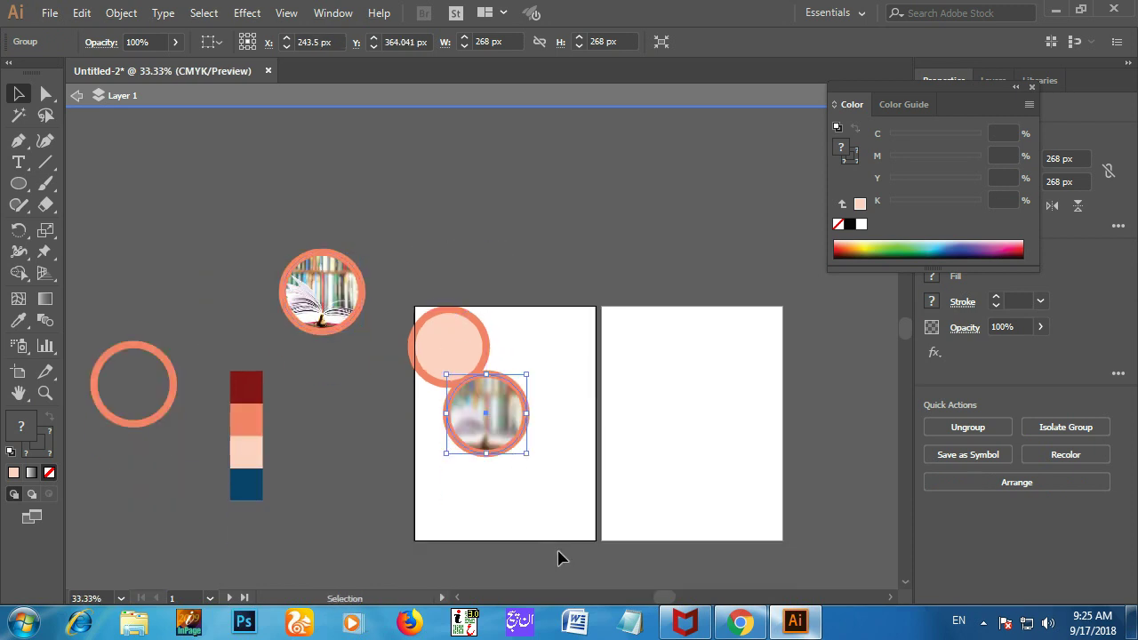
- Enlarge the blurred picture group to about 593 × 593 px and nudge it up and left on the first artboard
drag(529, 423, 616, 541)
key(Up)
key(Up)
key(Up)
key(Up)
key(Up)
key(Up)
key(Up)
key(Up)
key(Up)
key(Up)
key(Up)
key(Up)
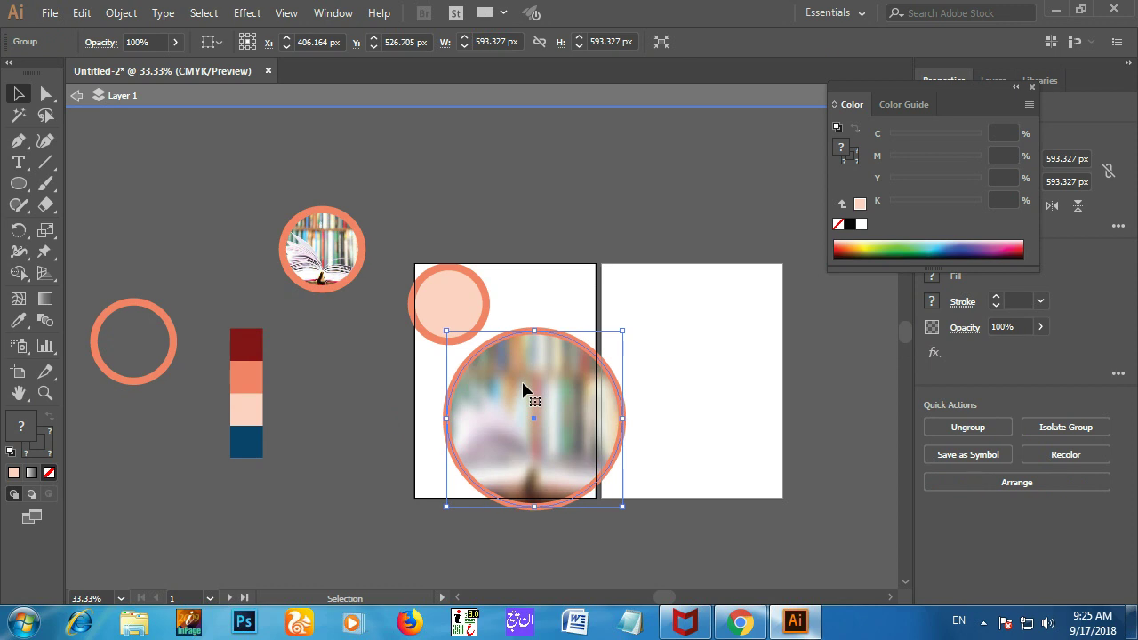
key(Left)
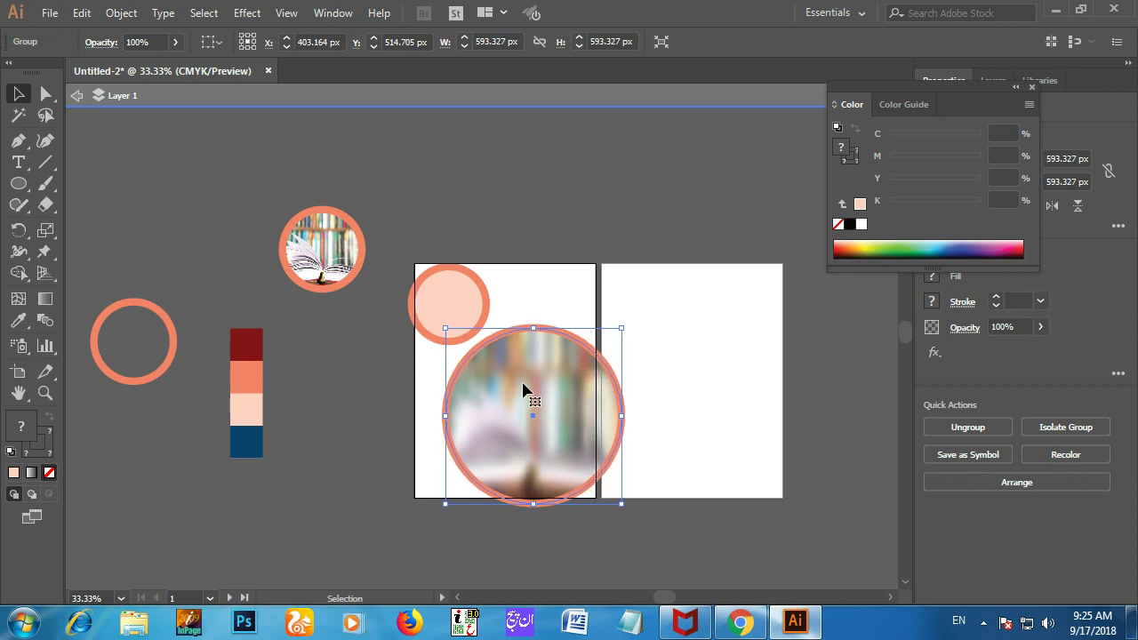
key(Left)
key(Left)
key(Left)
key(Left)
key(Left)
key(Left)
key(Left)
key(Left)
key(Left)
key(Left)
key(Left)
key(Left)
key(Left)
key(Left)
key(Left)
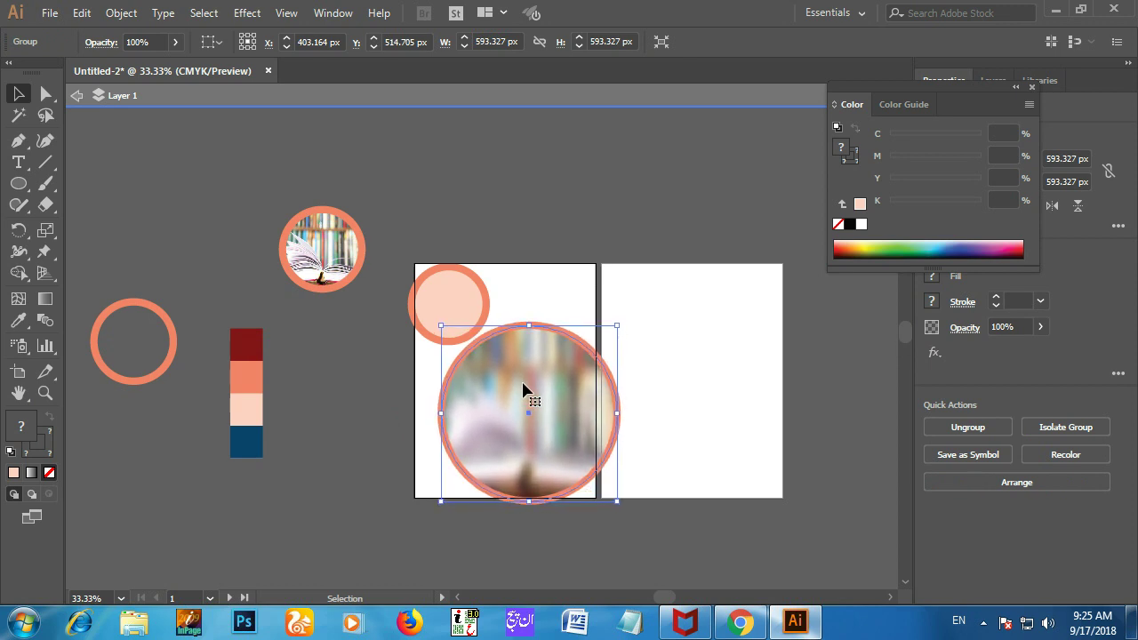
key(Left)
key(Left)
key(Left)
key(Left)
key(Left)
key(Left)
key(Left)
key(Left)
key(Left)
key(Left)
key(Left)
key(Left)
key(Left)
key(Left)
key(Left)
key(Left)
key(Left)
key(Left)
key(Left)
key(Left)
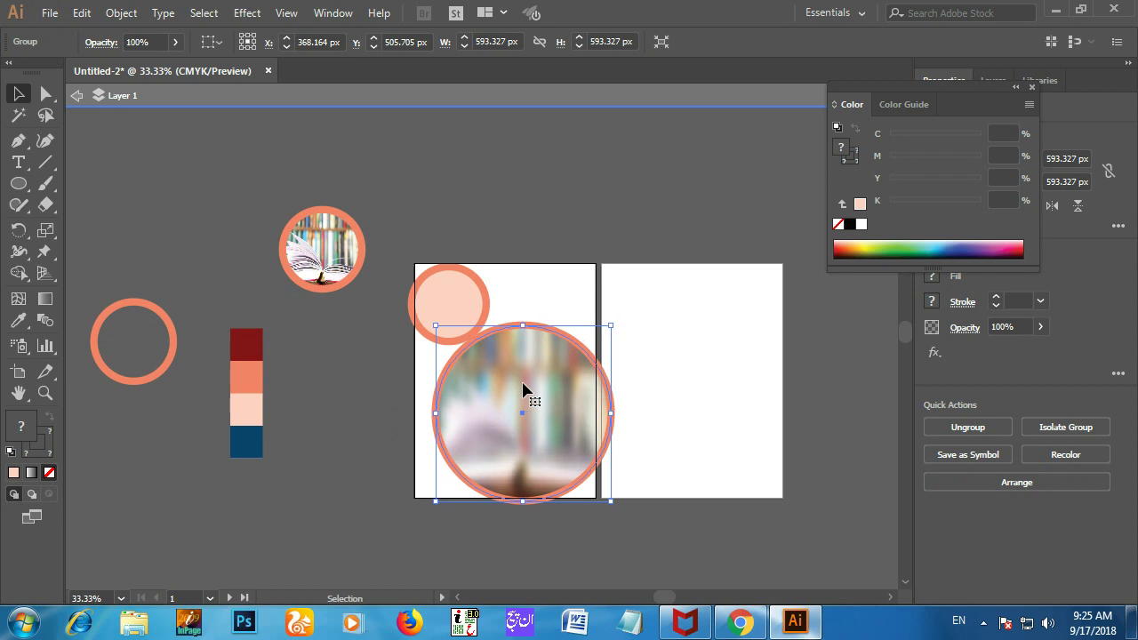
- Enlarge the blurred picture group further to about 715 × 715 px and nudge it left and up
drag(610, 501, 663, 543)
key(Up)
key(Left)
key(Left)
key(Left)
key(Left)
key(Left)
key(Left)
key(Left)
key(Left)
key(Left)
key(Left)
key(Left)
key(Left)
key(Left)
key(Left)
key(Left)
key(Up)
key(Up)
key(Up)
key(Up)
key(Up)
key(Up)
key(Up)
key(Up)
key(Up)
key(Up)
key(Up)
key(Up)
key(Up)
key(Up)
key(Up)
- Shift the blurred picture group up and left so its ring meets the peach circle's ring, at about X 400, Y 520 px
scroll(531, 335, up, 7)
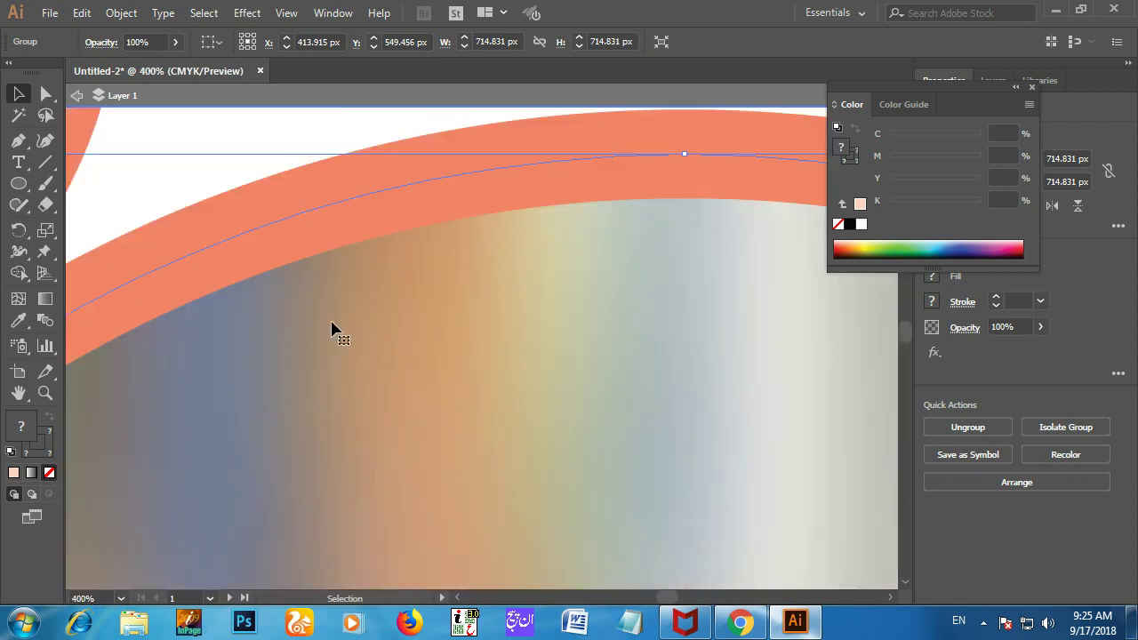
scroll(213, 335, down, 1)
drag(203, 255, 167, 175)
scroll(286, 408, down, 8)
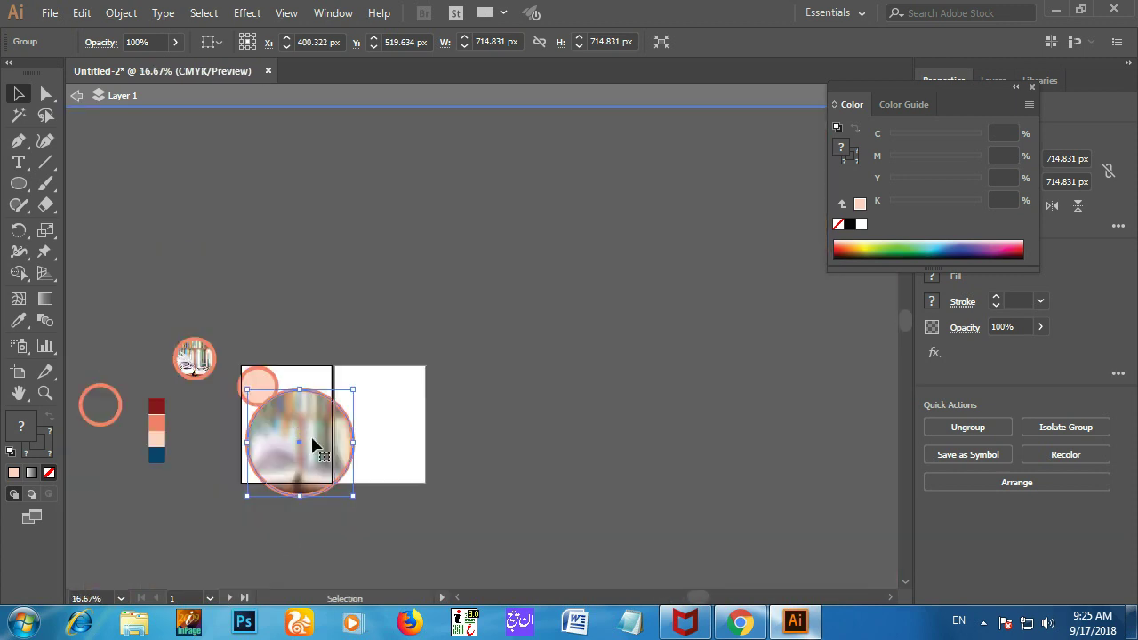
scroll(285, 536, up, 2)
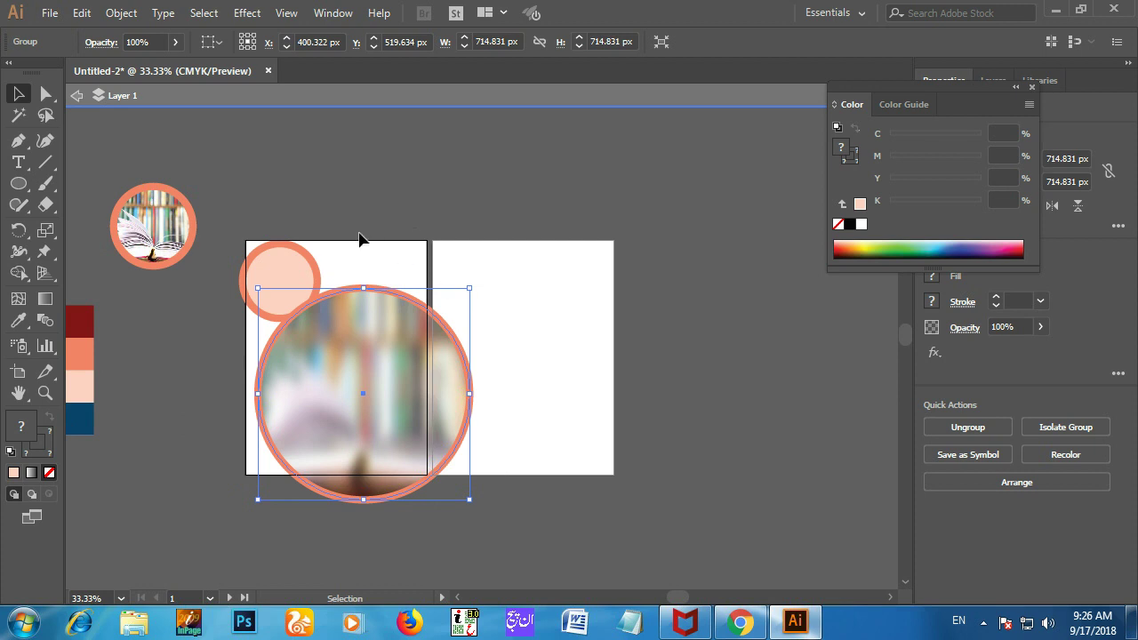
- Place the sharp ringed book picture over the left side of the blurred circle and enlarge it to about 335 × 335 px
click(227, 215)
drag(183, 216, 331, 352)
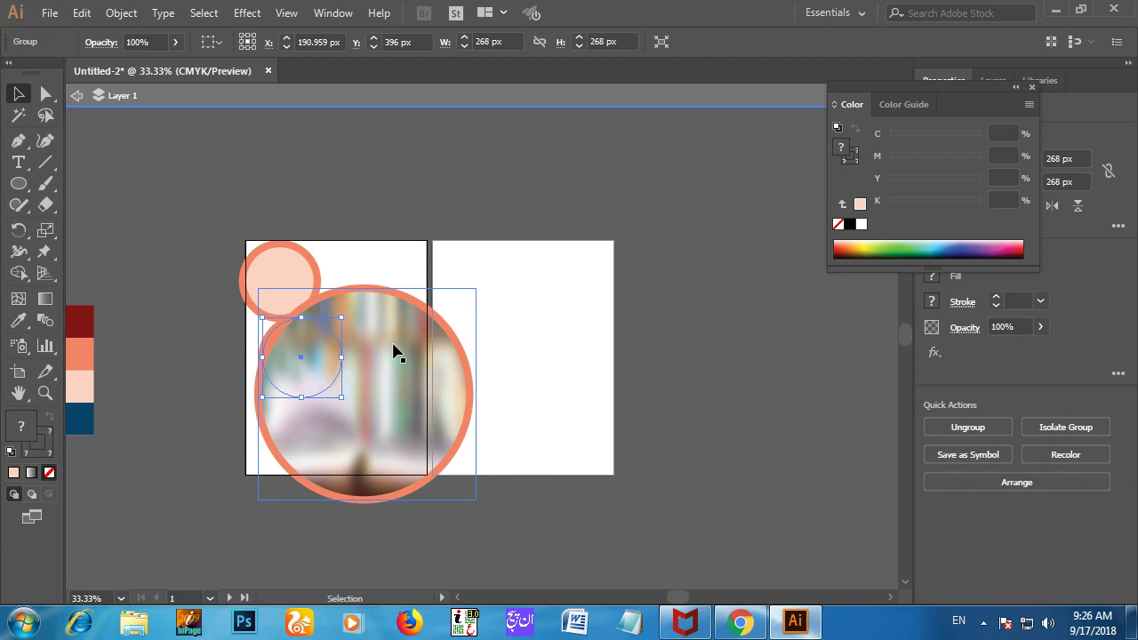
key(ctrl)
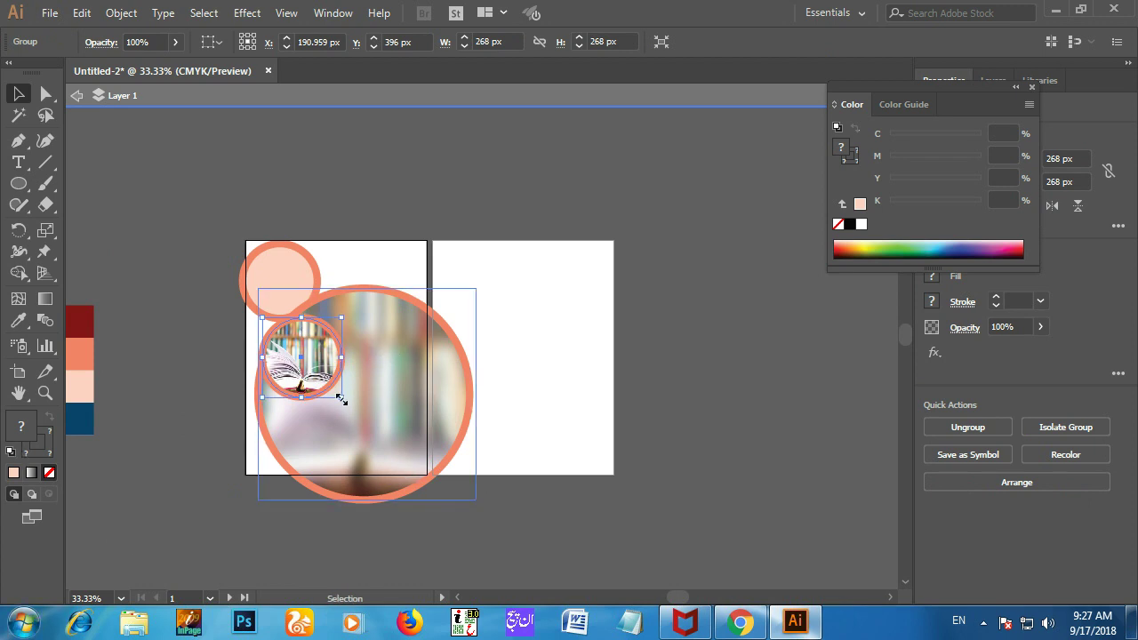
drag(341, 400, 364, 419)
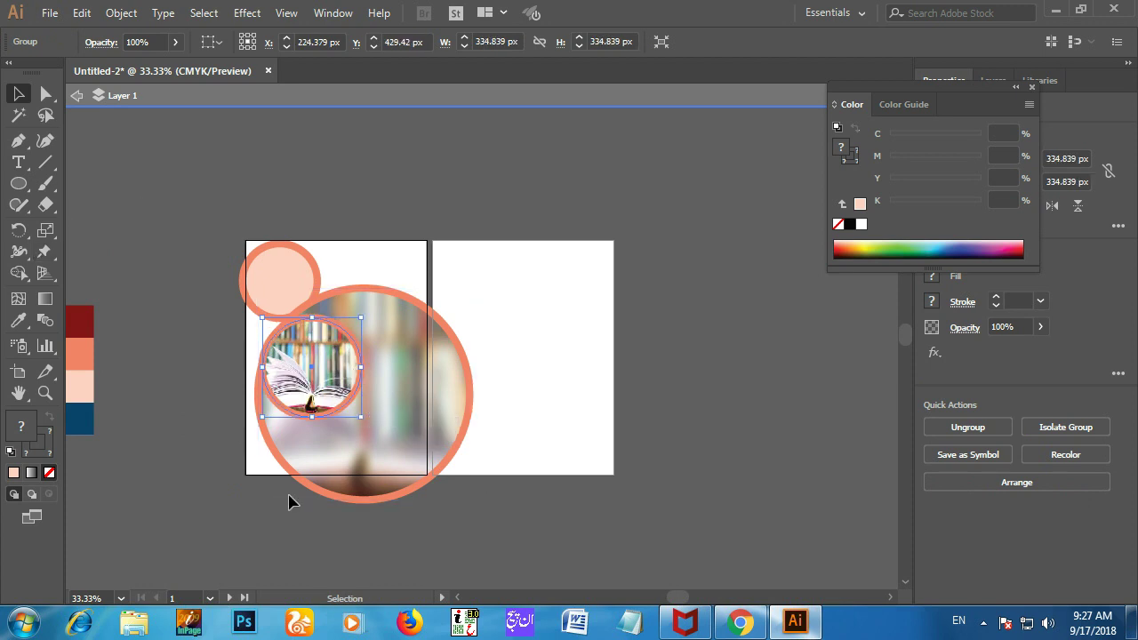
- Group the peach circle with the sharp and blurred ringed pictures, leaving out the black-outlined rectangle, and deselect the group
scroll(317, 494, up, 1)
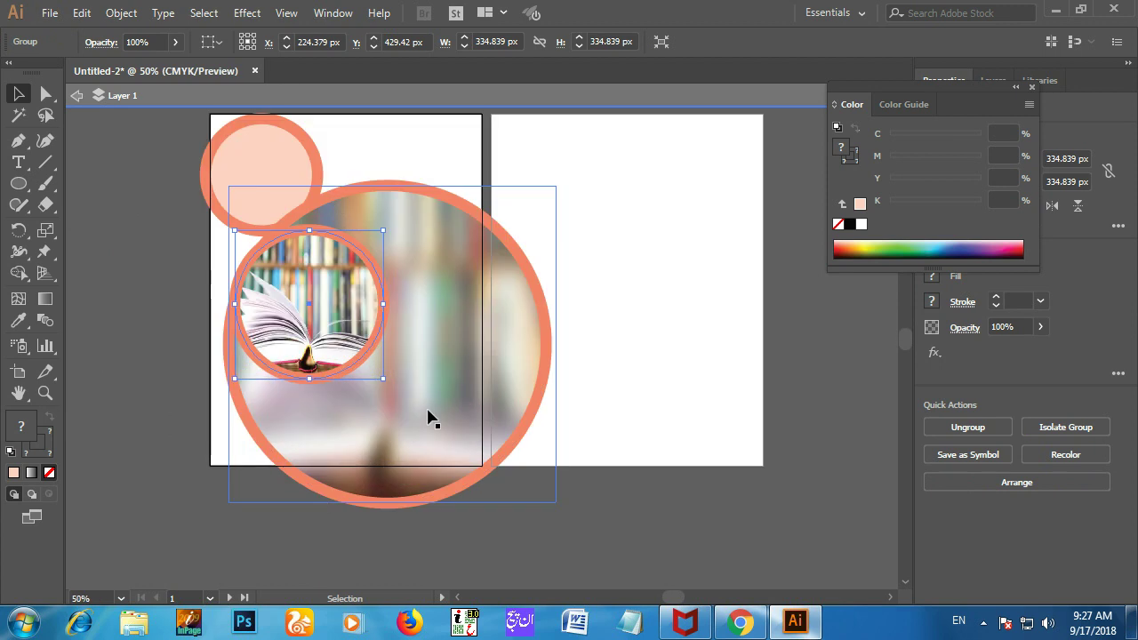
scroll(429, 419, up, 1)
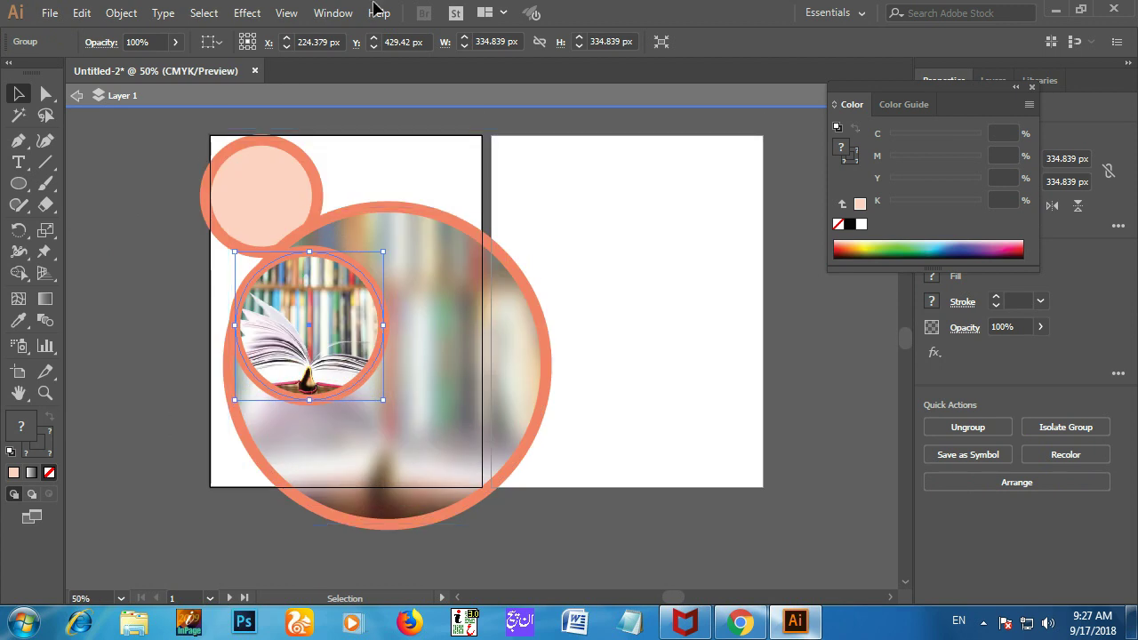
click(397, 136)
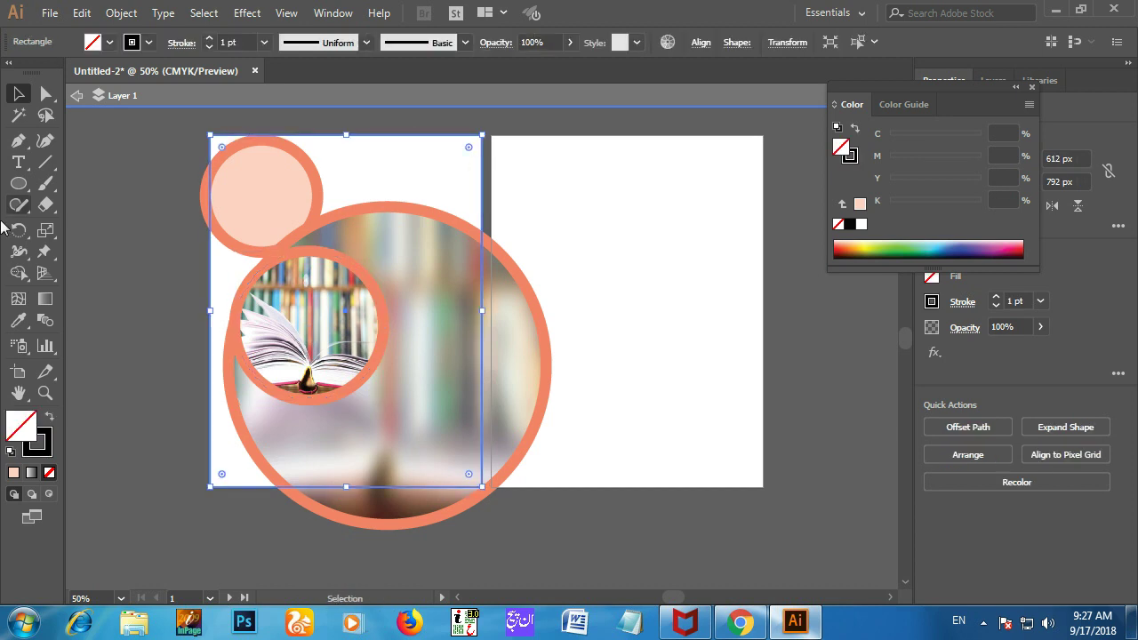
click(301, 214)
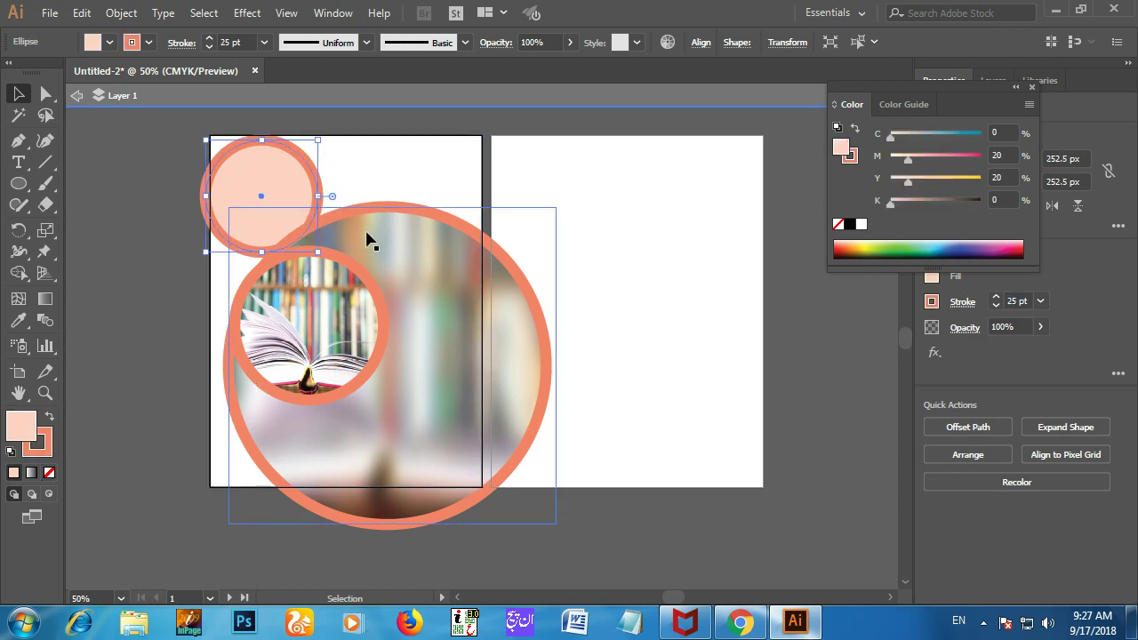
click(358, 213)
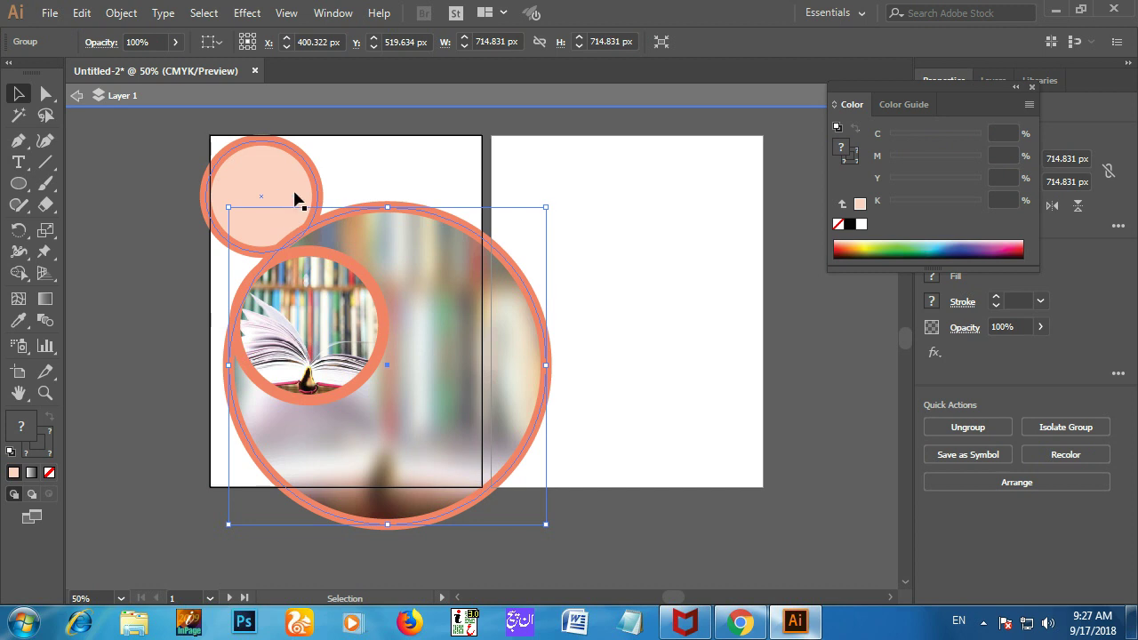
click(305, 166)
shift+click(385, 224)
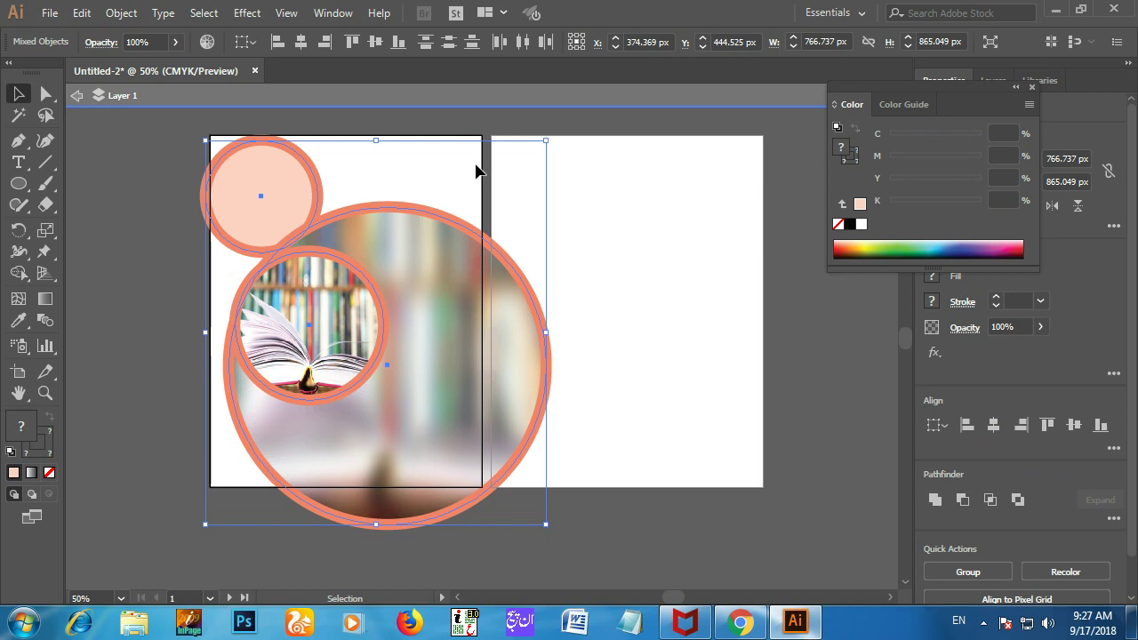
key(ctrl+g)
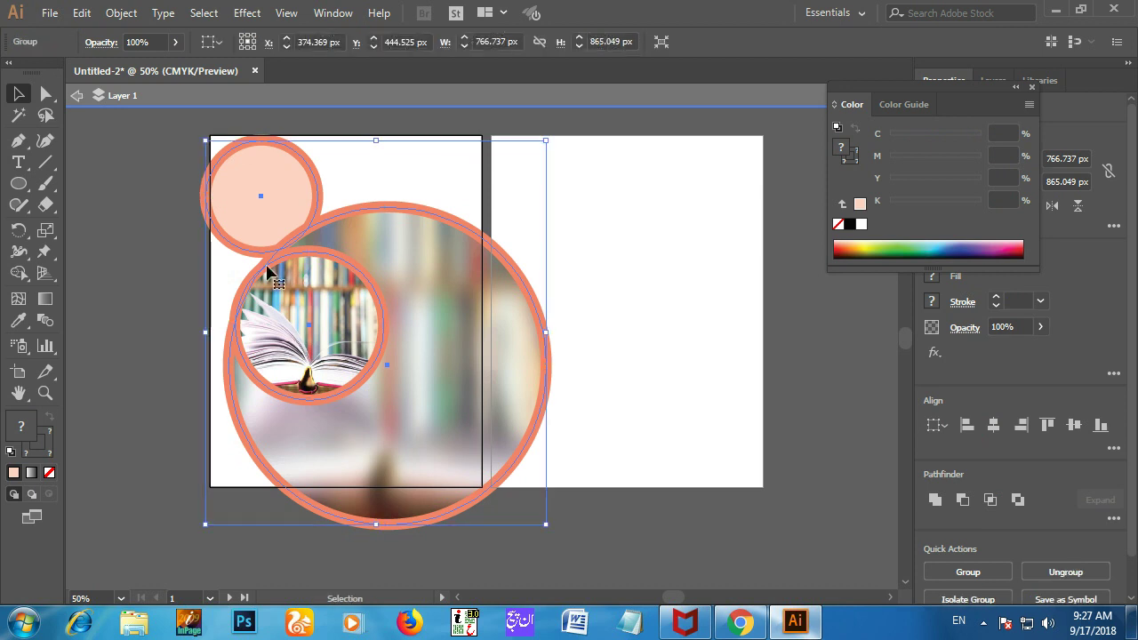
click(142, 248)
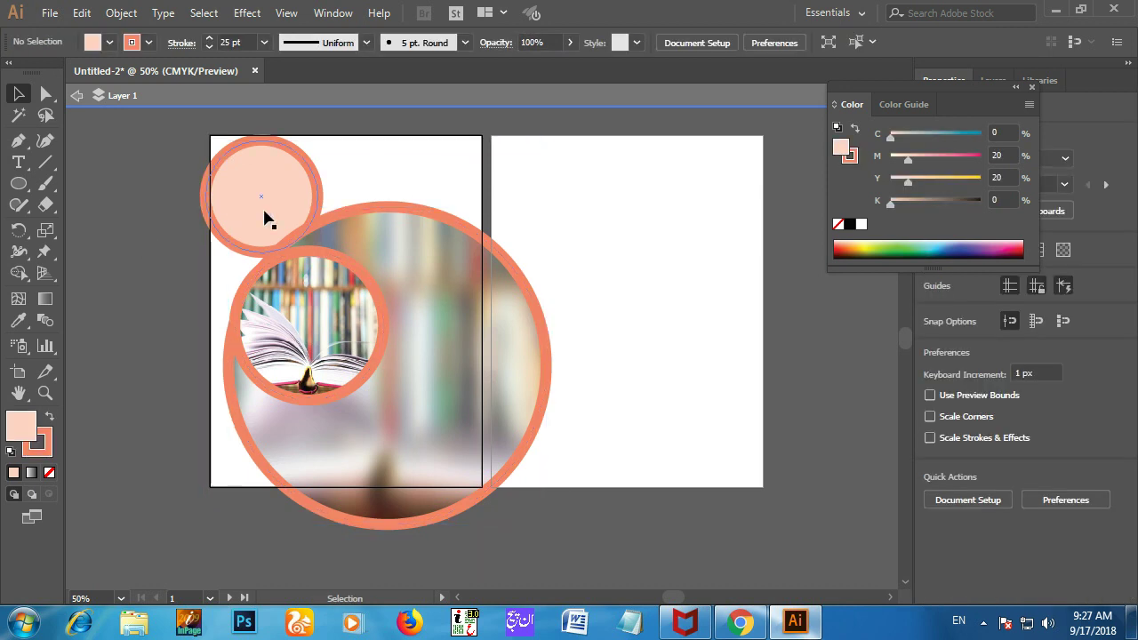
- Try shifting the grouped circles to the left, undo the move, and clear the selection
drag(421, 265, 317, 264)
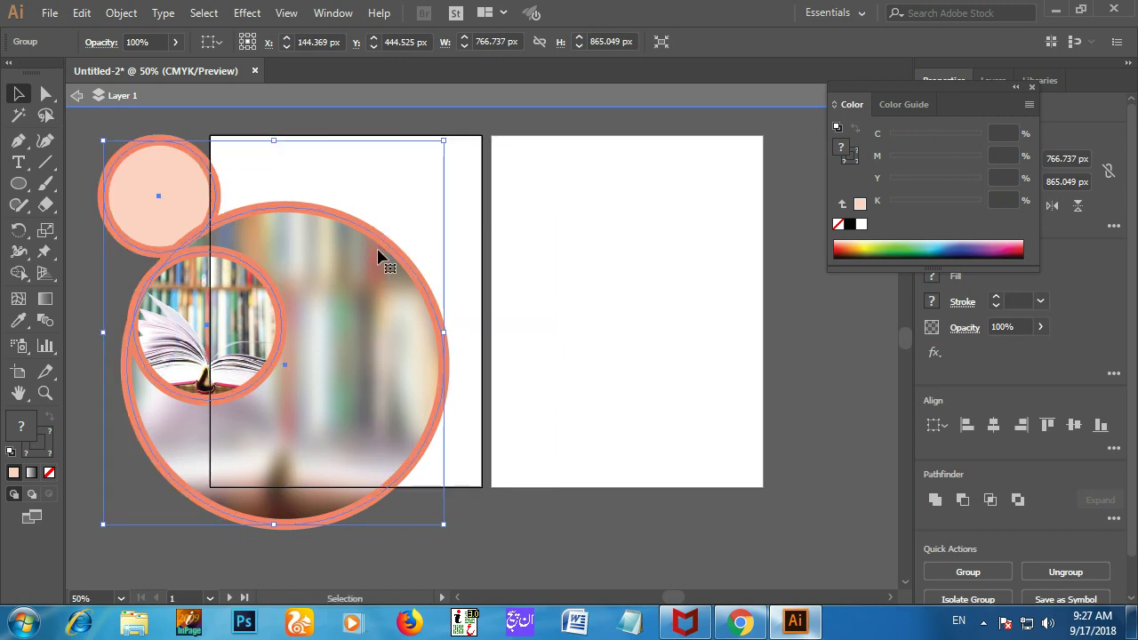
key(ctrl+z)
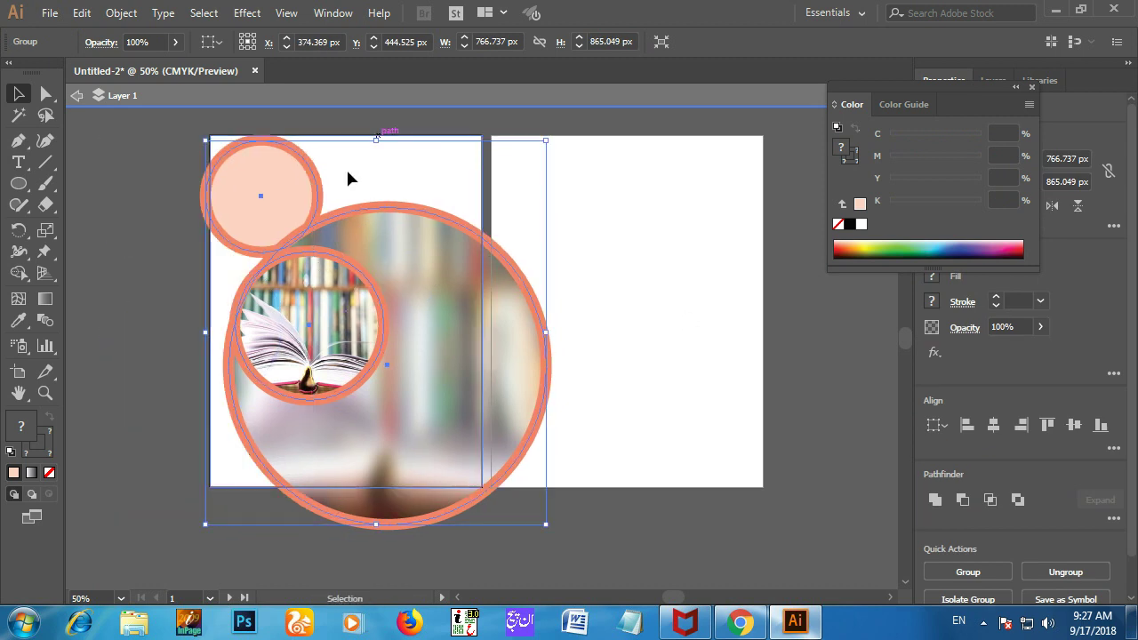
click(133, 249)
click(367, 246)
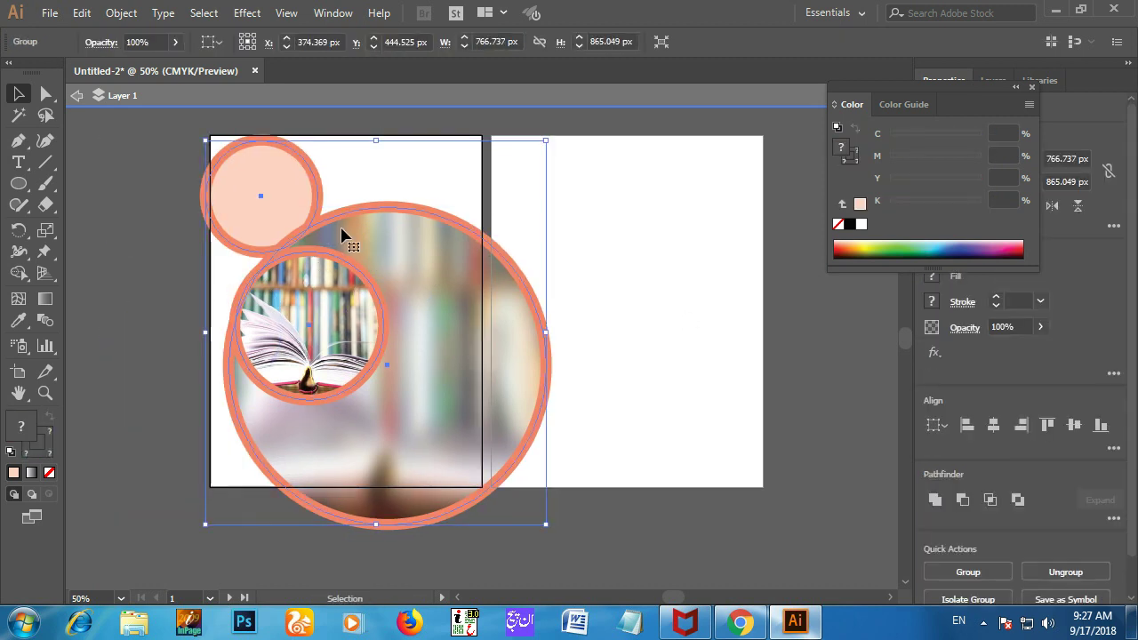
click(342, 131)
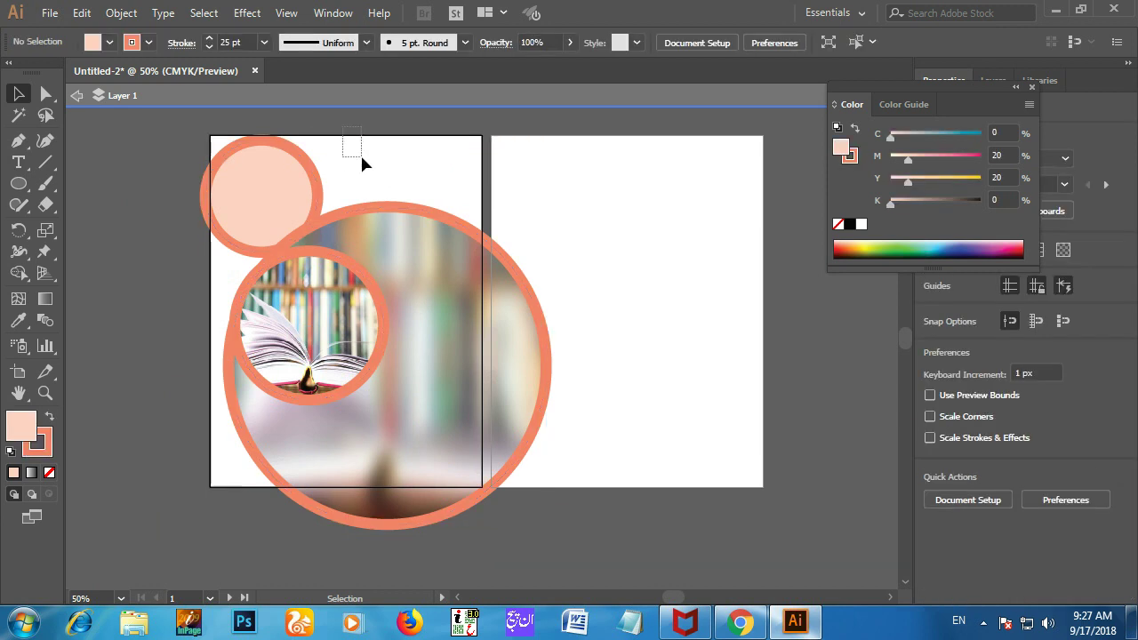
- Clip the grouped circles to the artboard-sized rectangle with a clipping mask and deselect the result
click(453, 149)
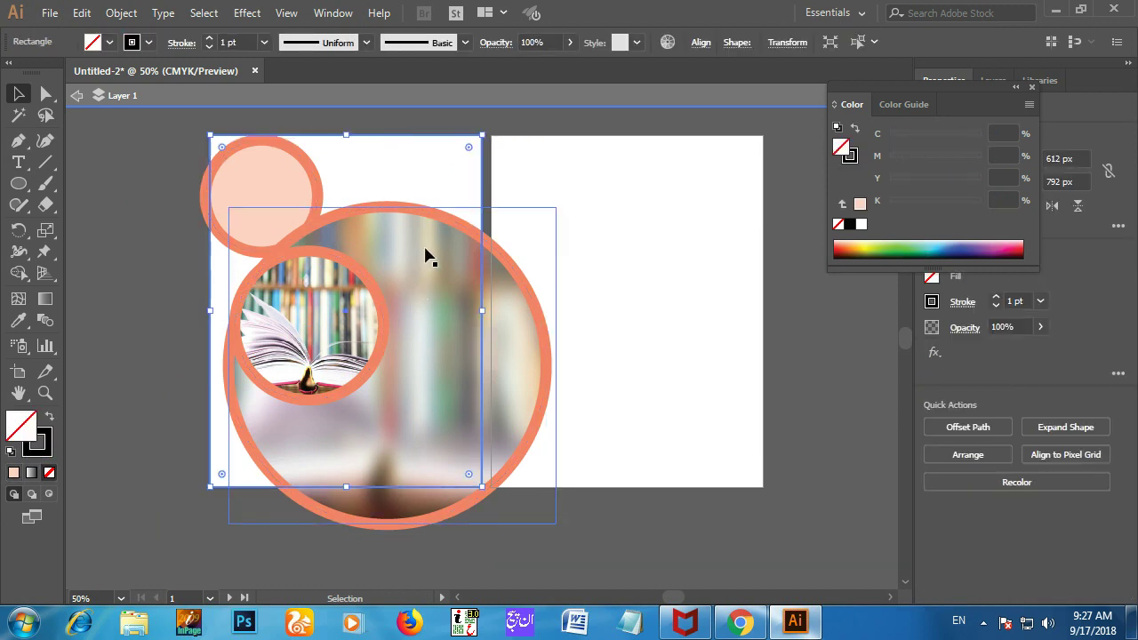
shift+click(334, 228)
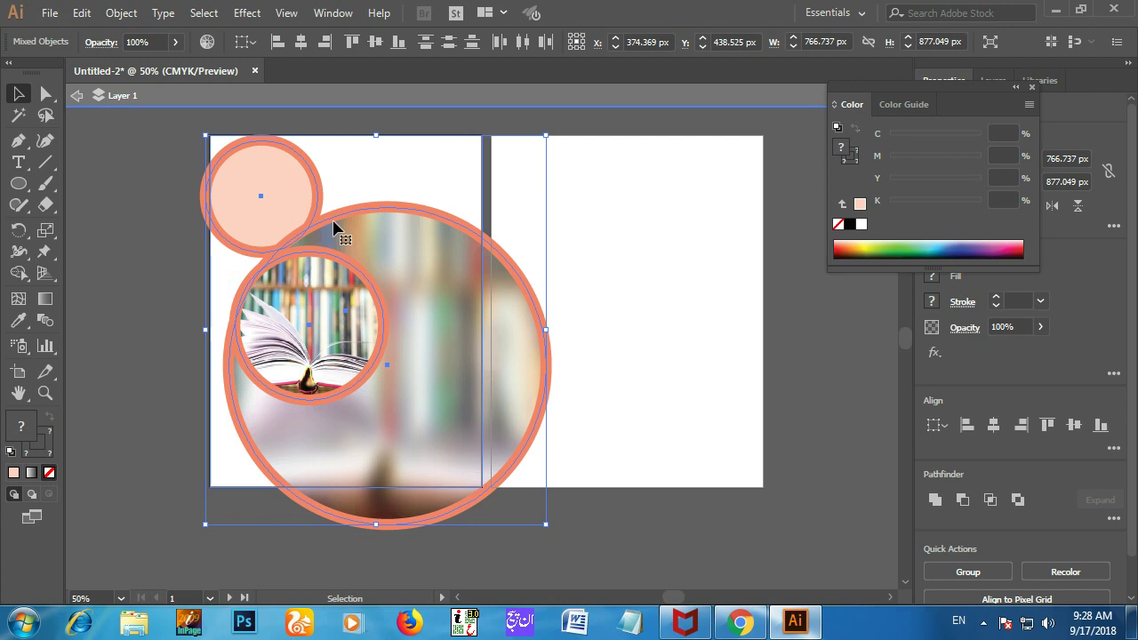
key(a)
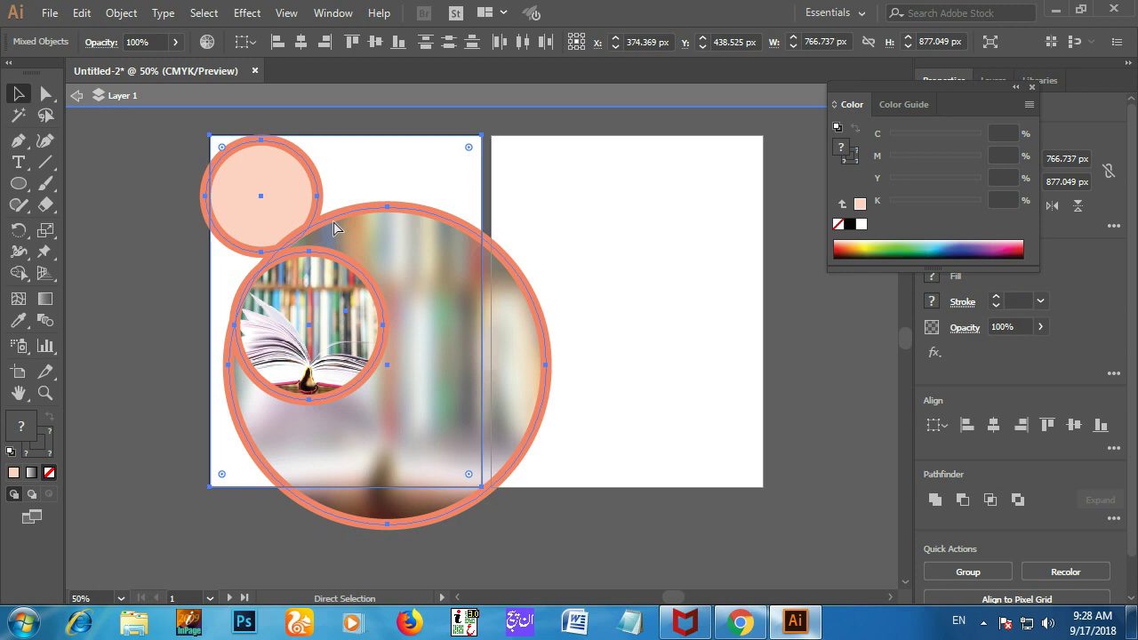
key(ctrl+7)
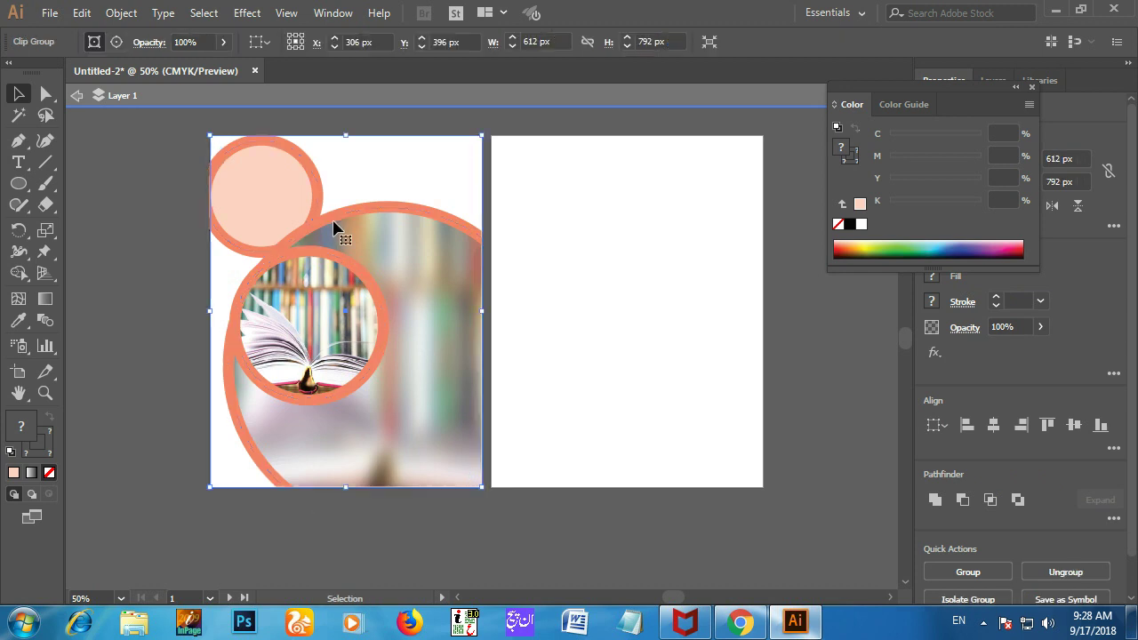
click(120, 377)
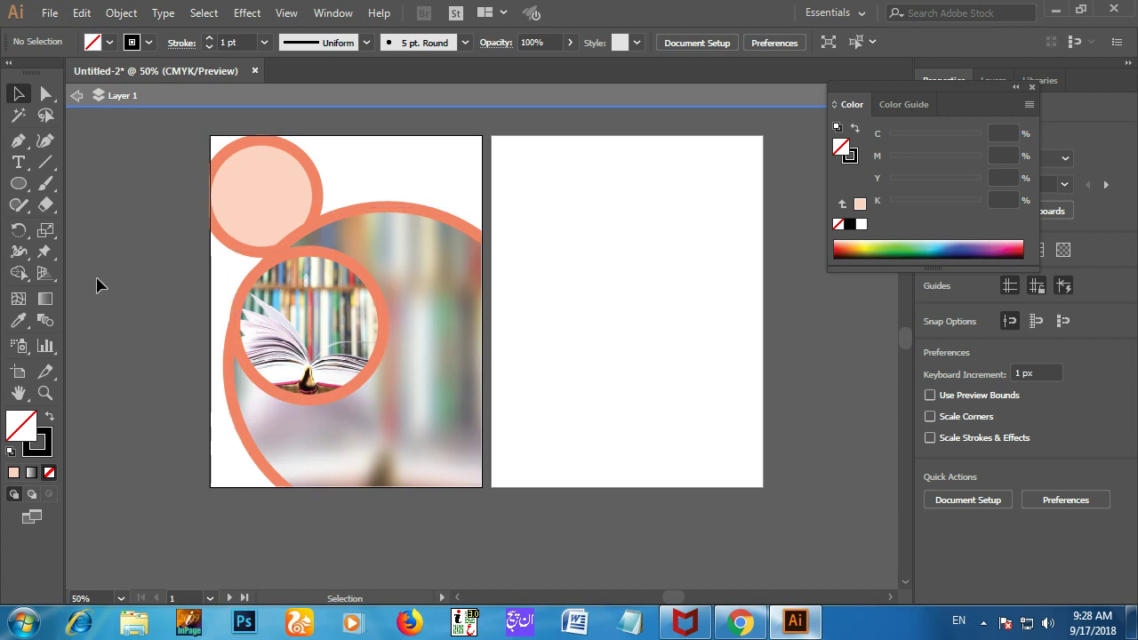
- Draw a rectangle about 621 × 792 px over the clipped design on the first artboard
key(m)
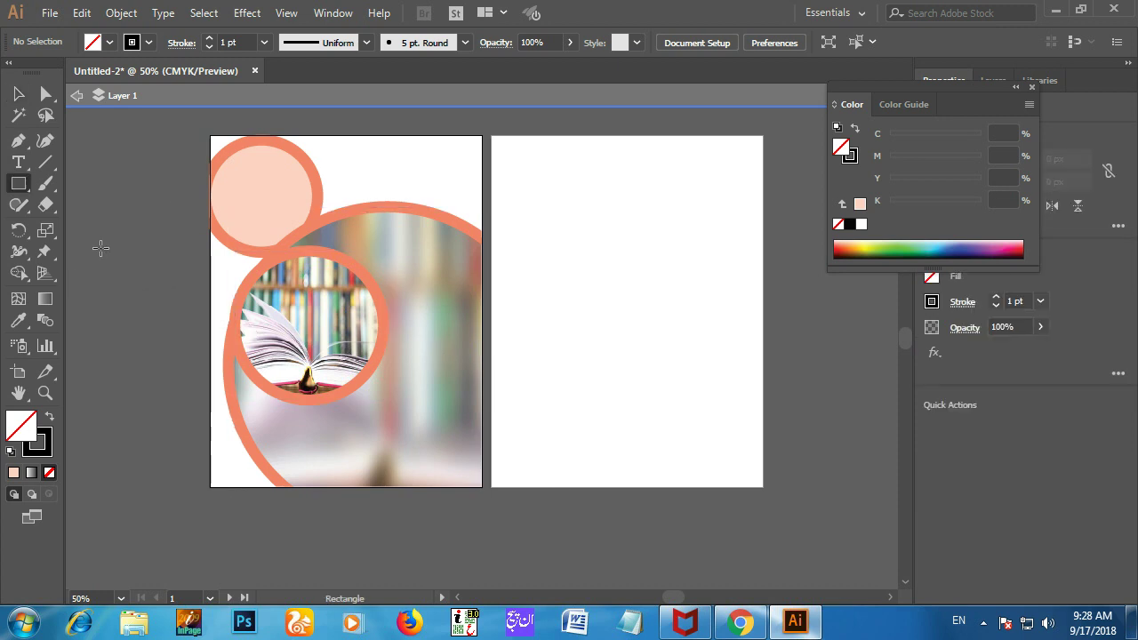
drag(211, 135, 485, 488)
scroll(364, 521, down, 3)
scroll(291, 521, up, 1)
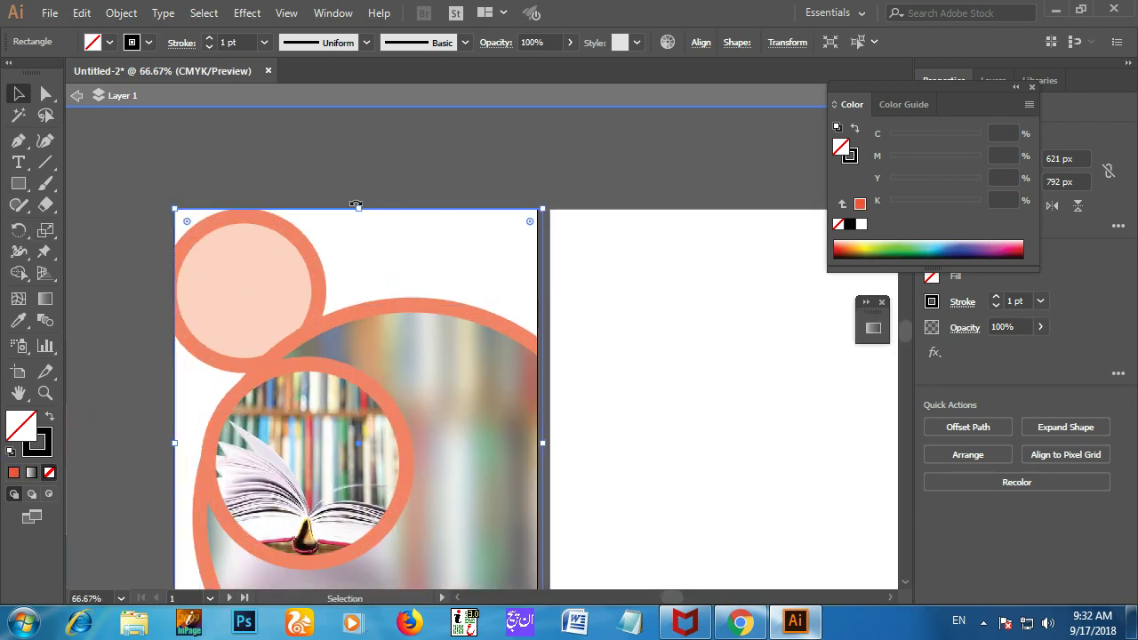
scroll(351, 270, down, 1)
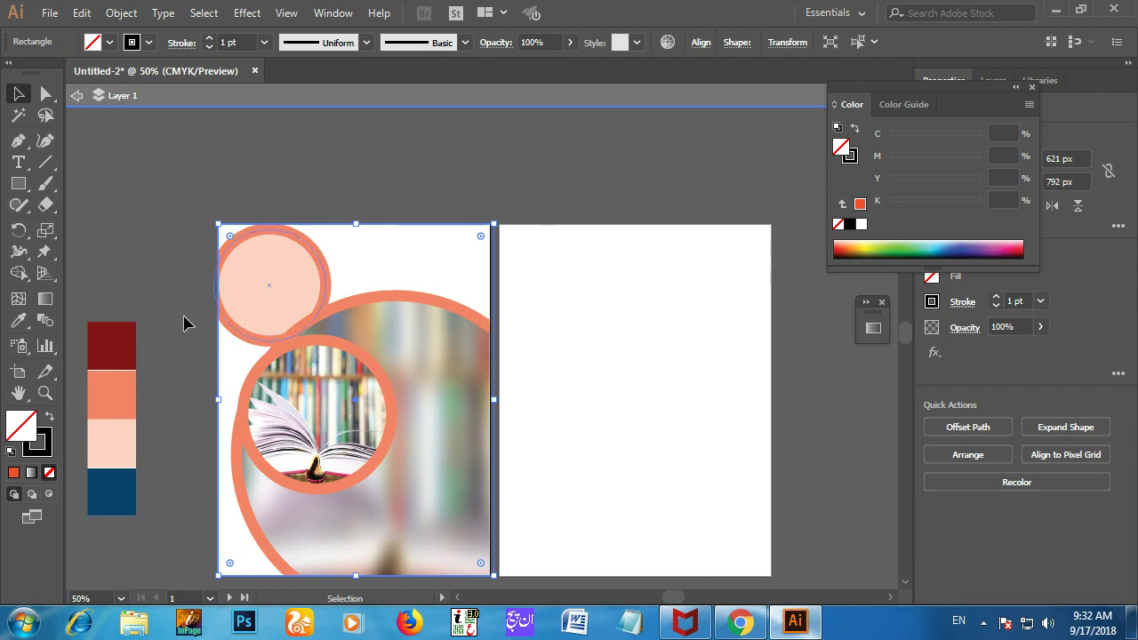
- Fill the new rectangle with a linear gradient, move it up and left off the design, and set its start colour to red C15 M100 Y90 K10
click(32, 472)
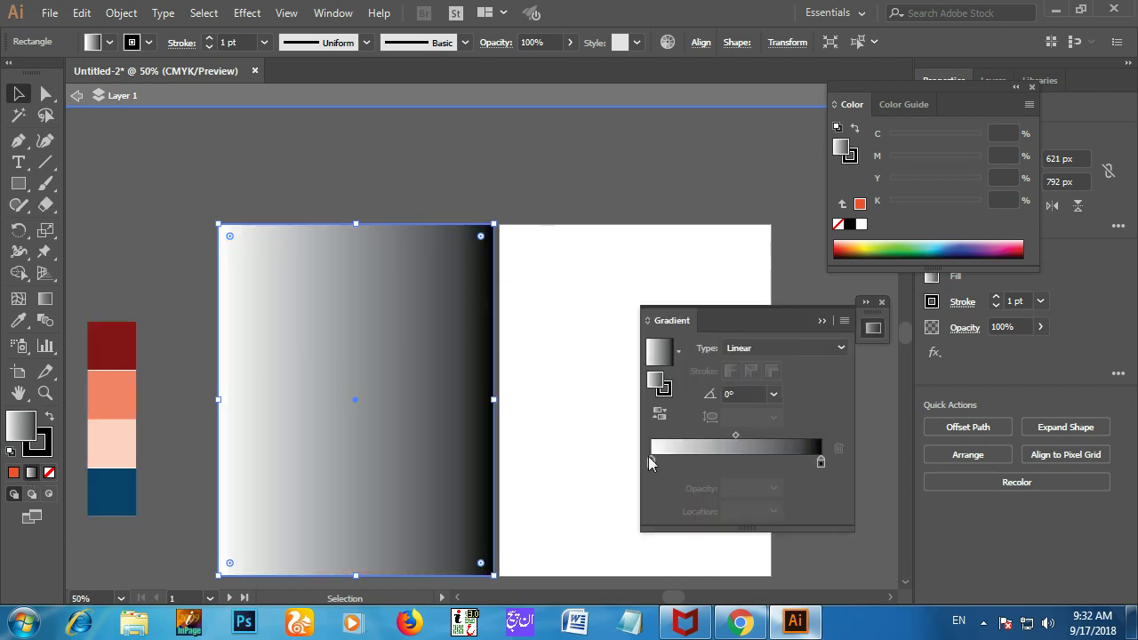
drag(373, 236, 277, 153)
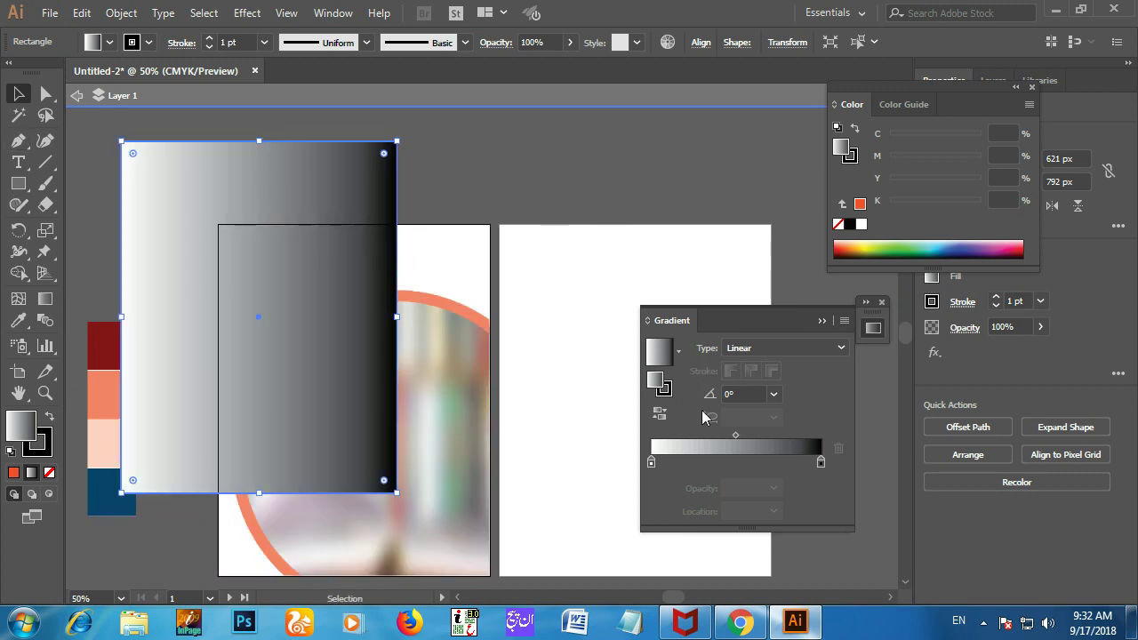
double_click(651, 462)
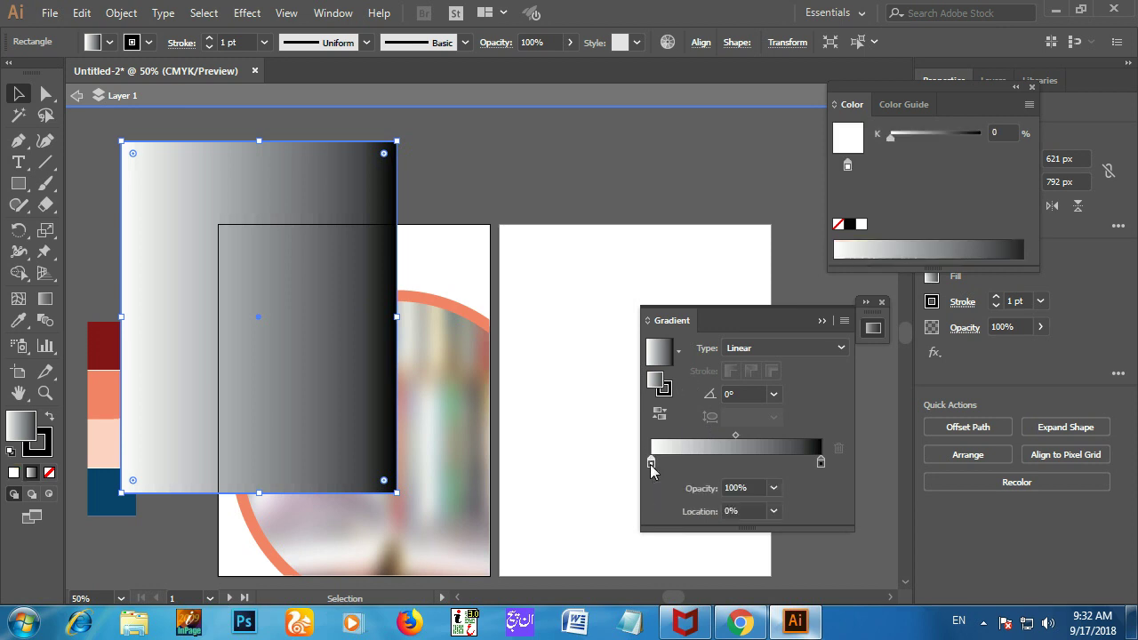
click(581, 321)
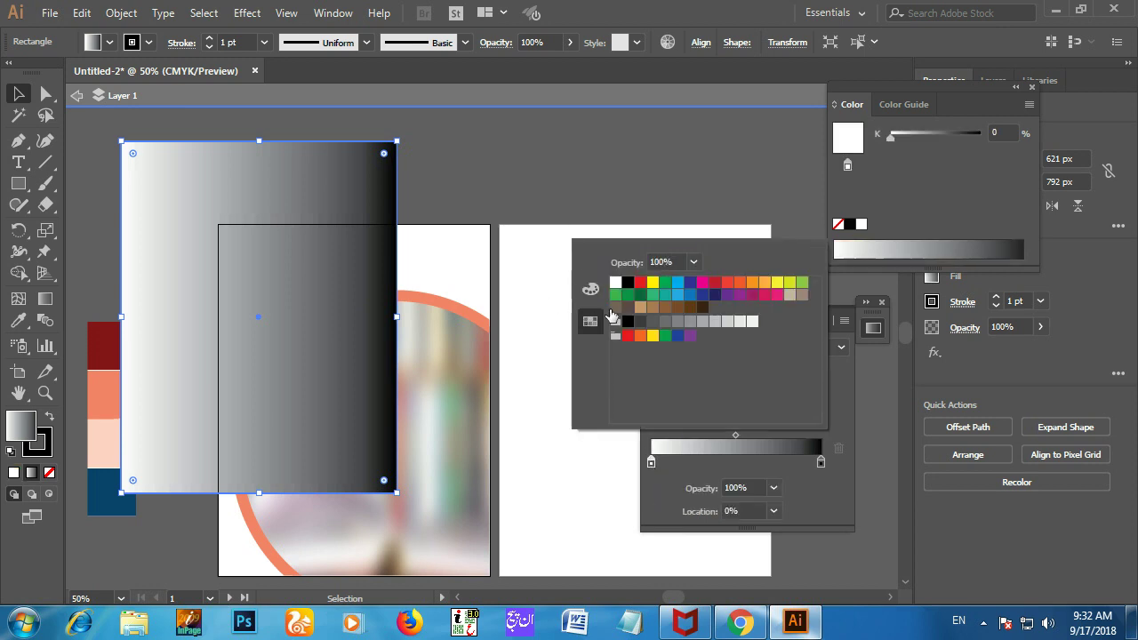
click(715, 283)
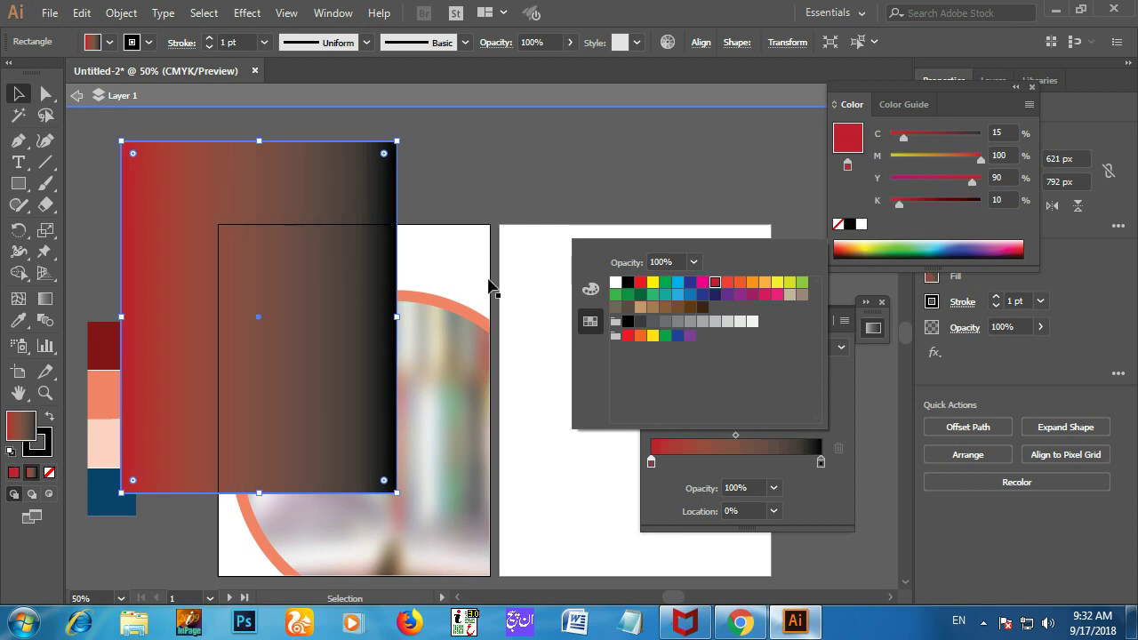
click(849, 415)
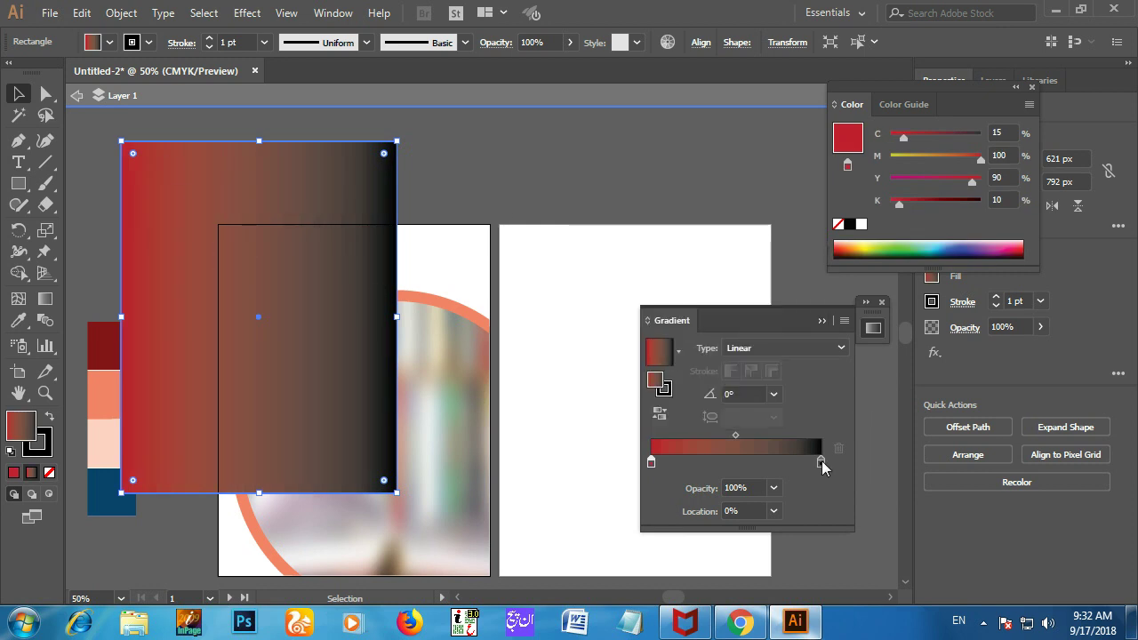
- Set the gradient's end colour to a brighter red with C 0, M 91, Y 81, K 0
double_click(820, 462)
click(715, 281)
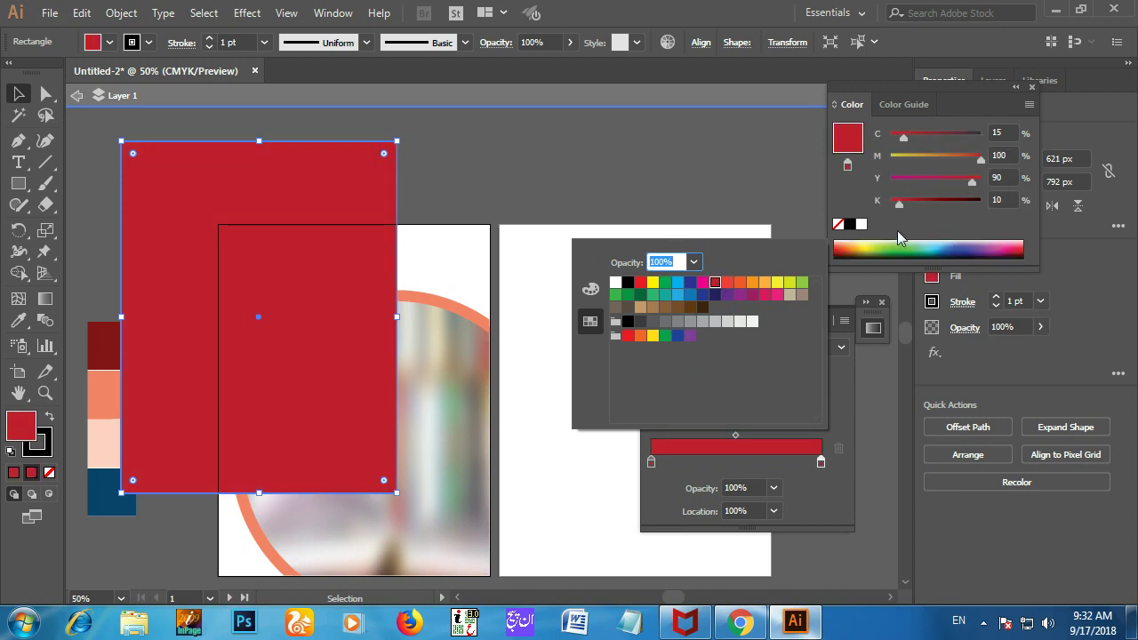
click(590, 289)
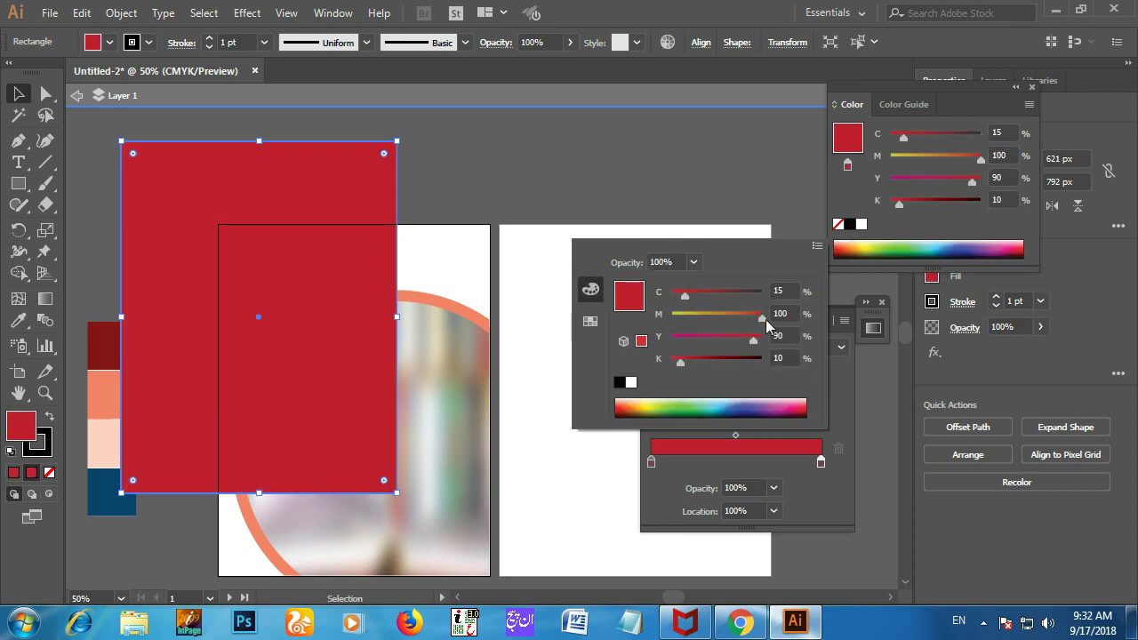
drag(687, 300, 667, 309)
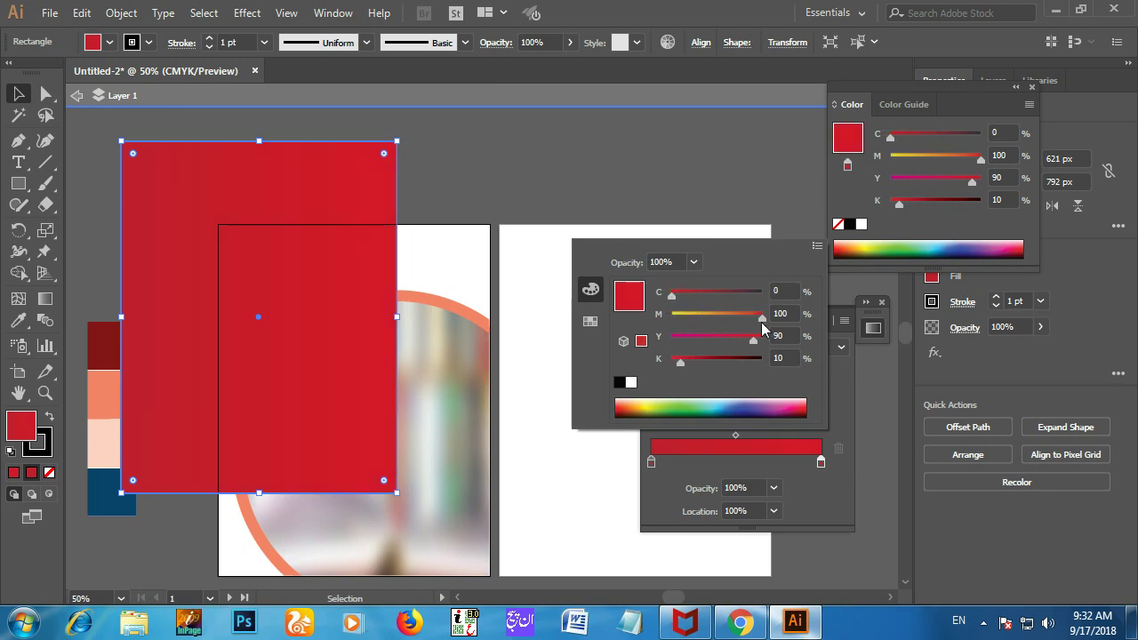
drag(769, 320, 755, 325)
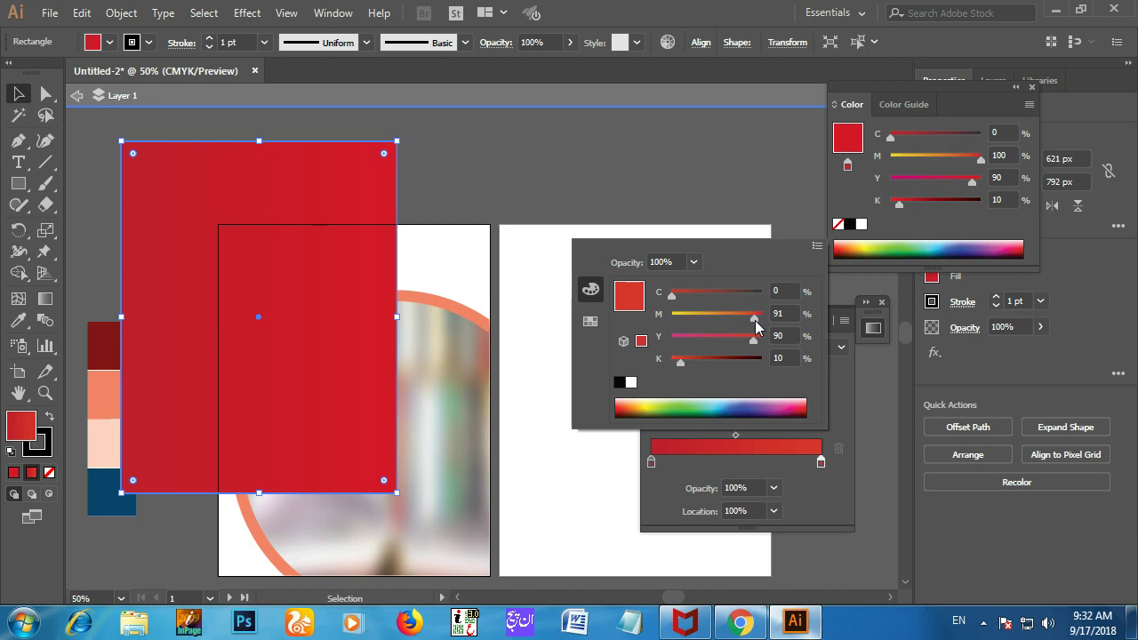
drag(752, 347, 744, 347)
drag(681, 369, 617, 372)
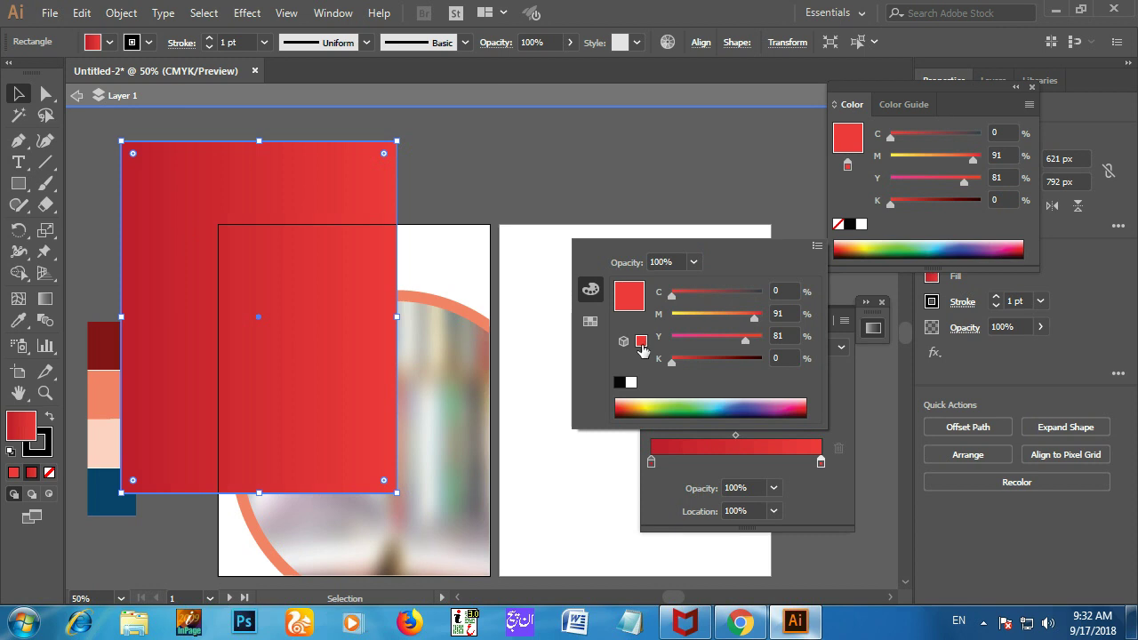
click(816, 246)
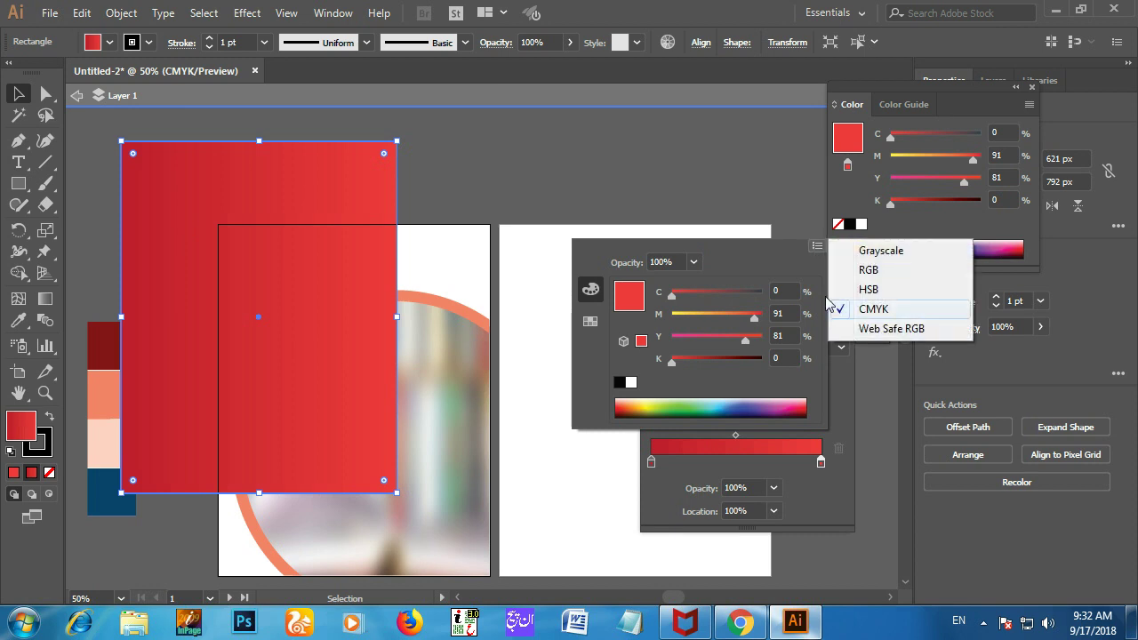
click(770, 188)
click(820, 324)
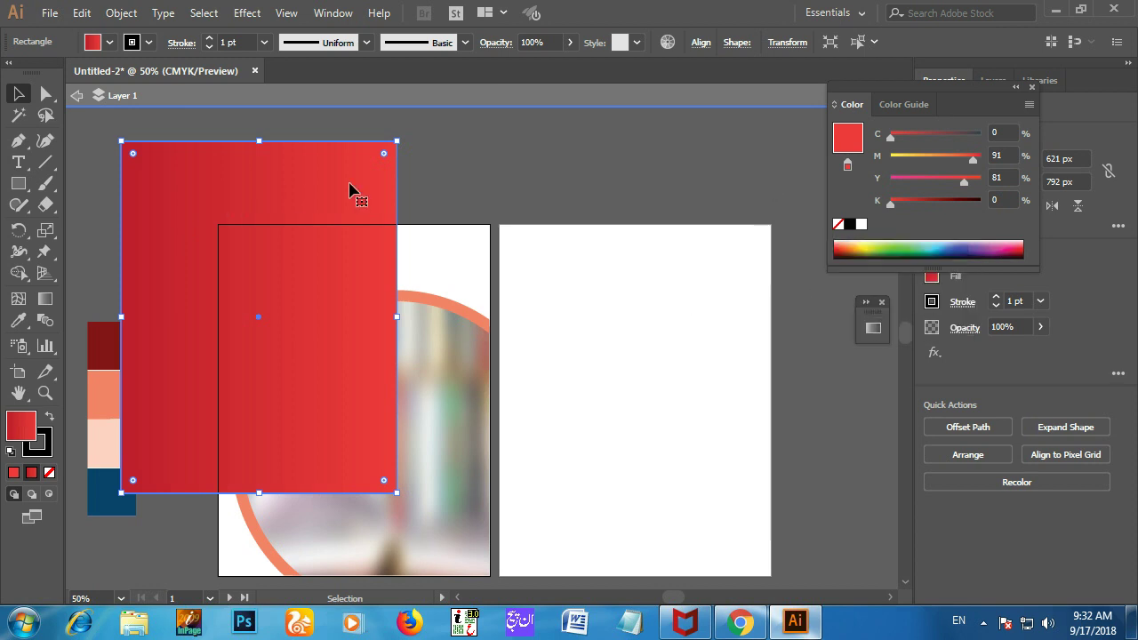
- Redirect the rectangle's gradient diagonally from its upper-right corner to its lower-left corner and deselect it
key(g)
drag(412, 130, 138, 464)
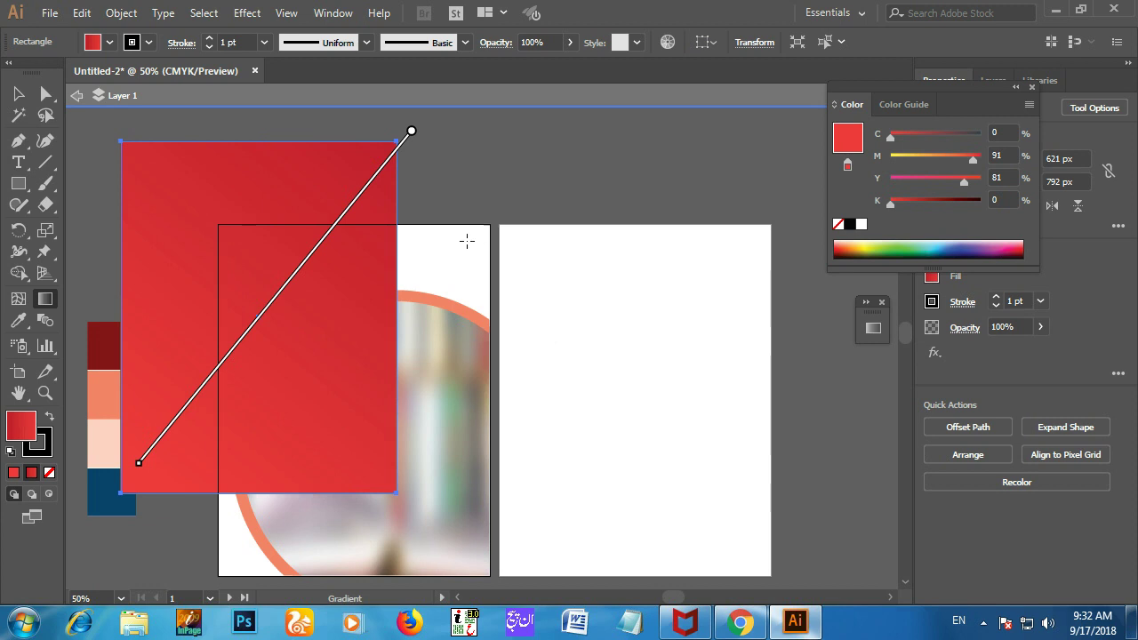
click(16, 93)
click(412, 185)
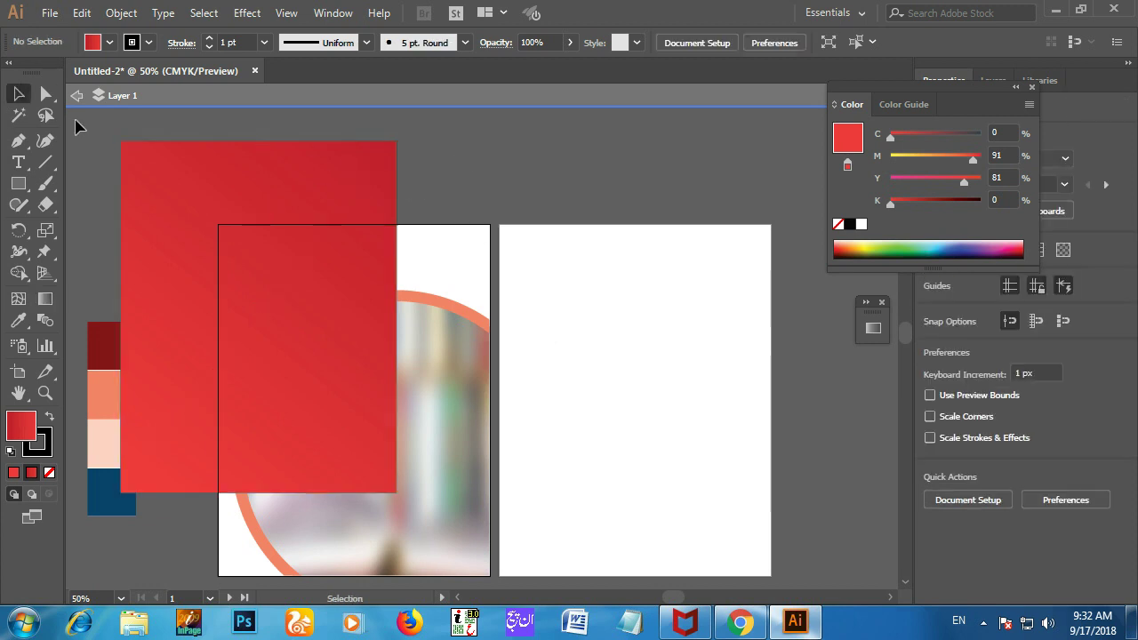
- Move the red gradient rectangle back over the first artboard and fit its left and right edges to the artboard, 612 px wide
drag(165, 147, 267, 237)
scroll(330, 369, up, 1)
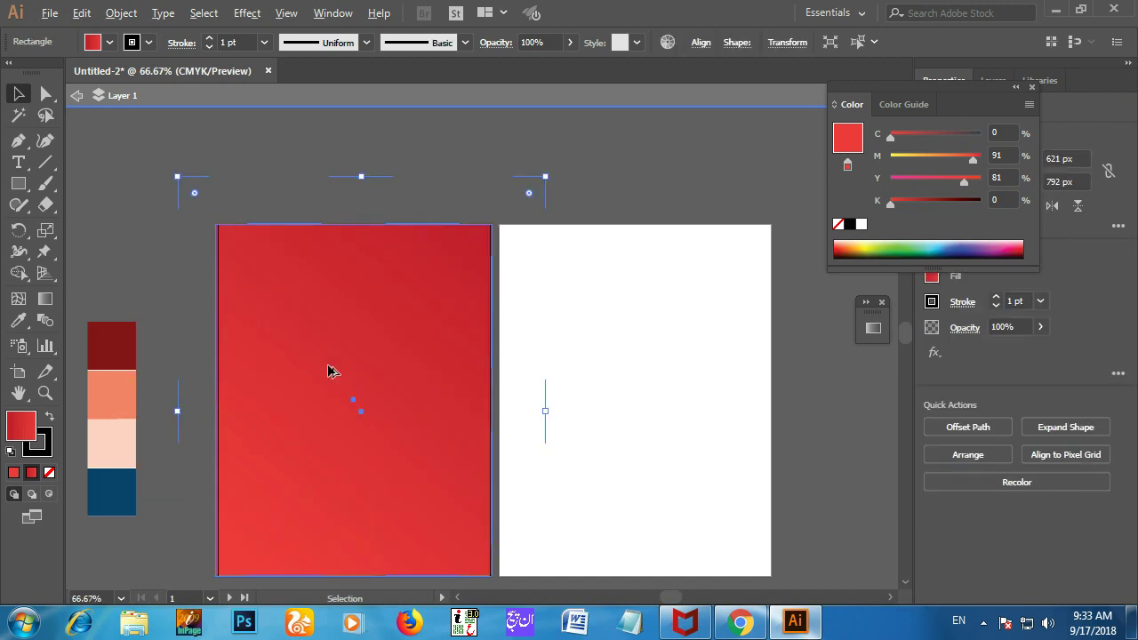
scroll(140, 417, up, 1)
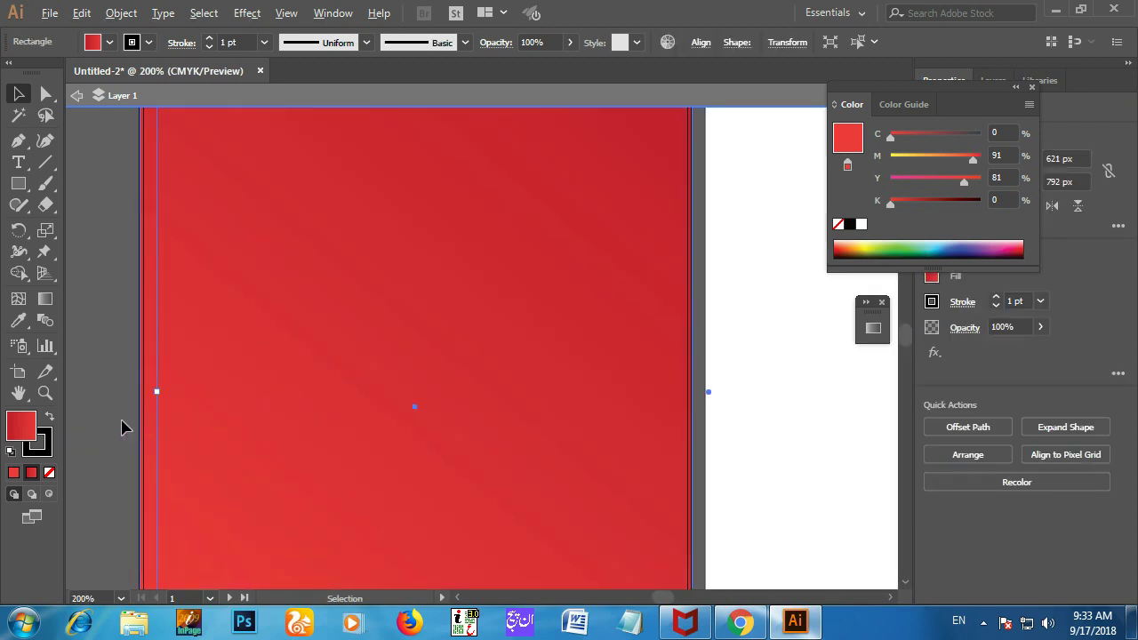
scroll(142, 410, up, 2)
drag(156, 395, 164, 394)
scroll(480, 438, down, 4)
scroll(721, 488, down, 1)
scroll(612, 457, up, 4)
scroll(582, 392, up, 3)
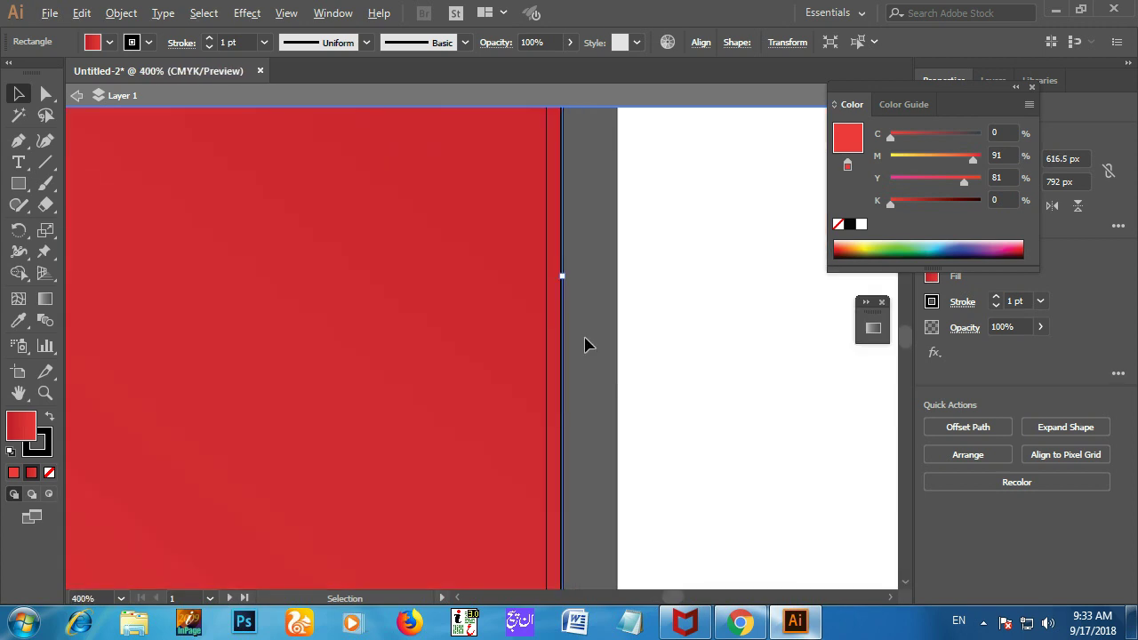
drag(564, 277, 544, 272)
scroll(613, 407, down, 5)
scroll(614, 407, down, 1)
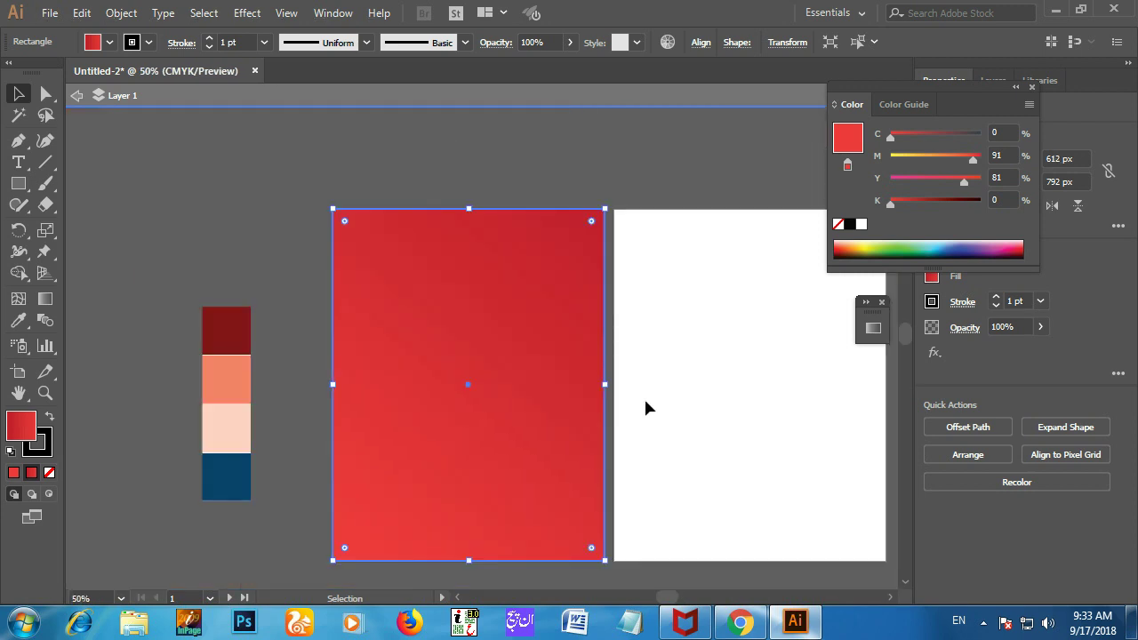
- Send the red gradient rectangle to the back behind the clipped circles and deselect it
key(ctrl)
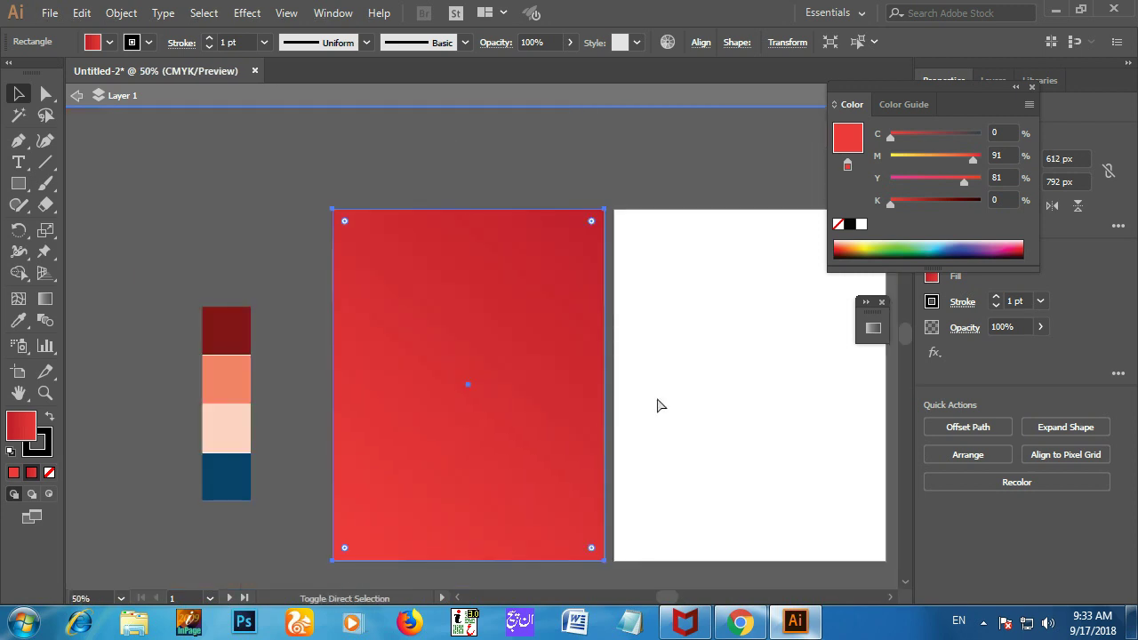
key(ctrl+shift+[)
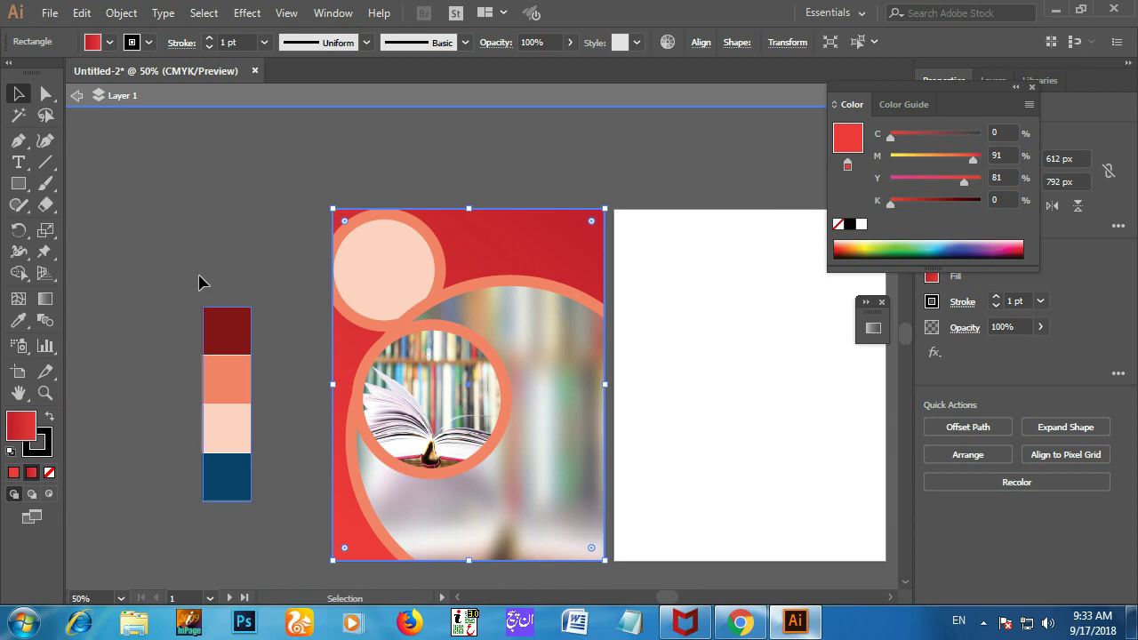
click(287, 246)
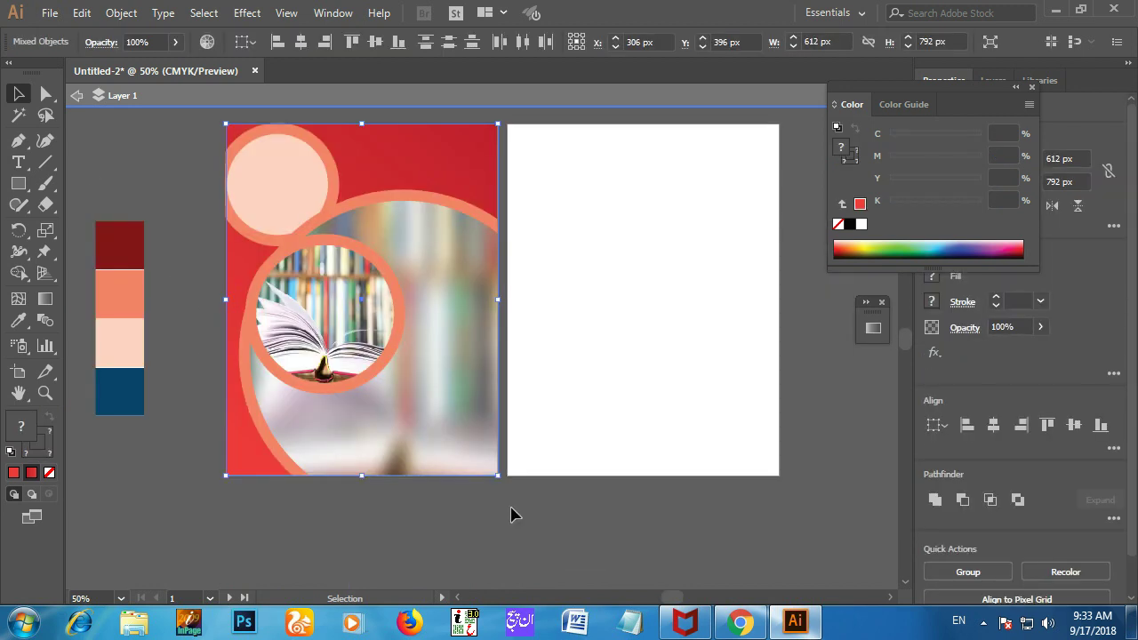
- Group the gradient background with the clipped circles, place a copy of the group on the second artboard, and deselect it
key(ctrl+g)
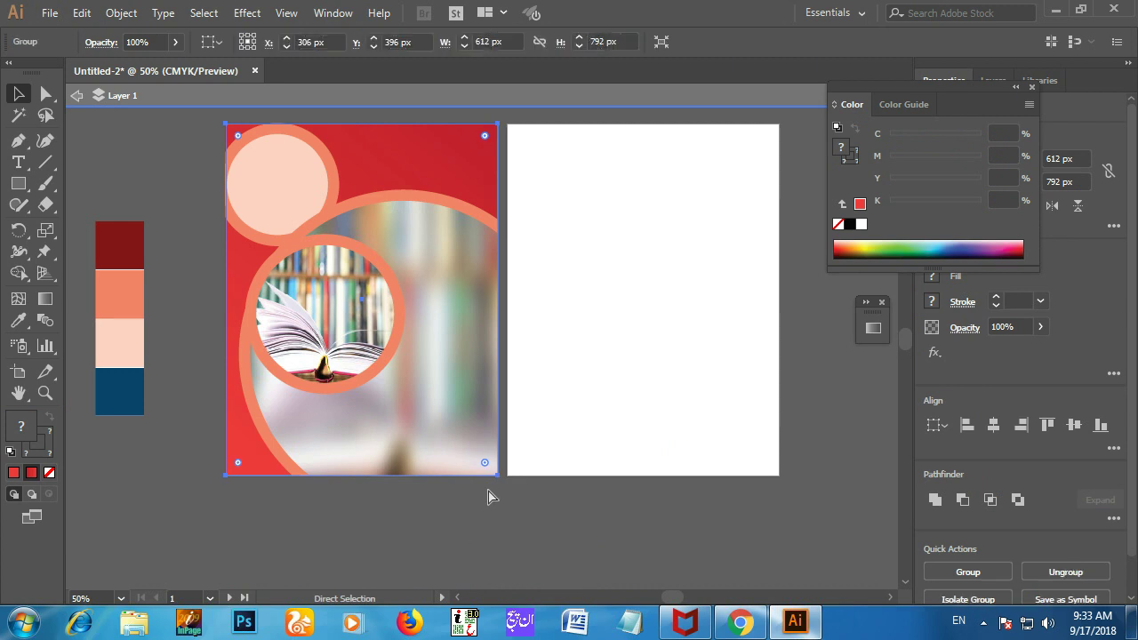
drag(406, 388, 696, 391)
scroll(818, 465, up, 1)
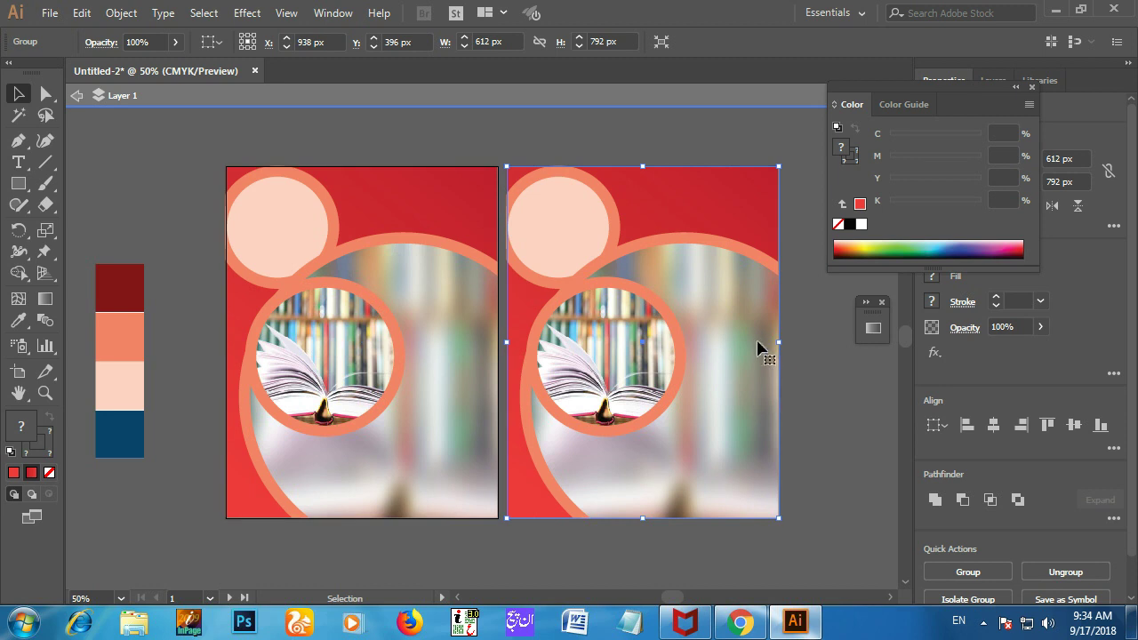
click(803, 386)
scroll(676, 183, up, 1)
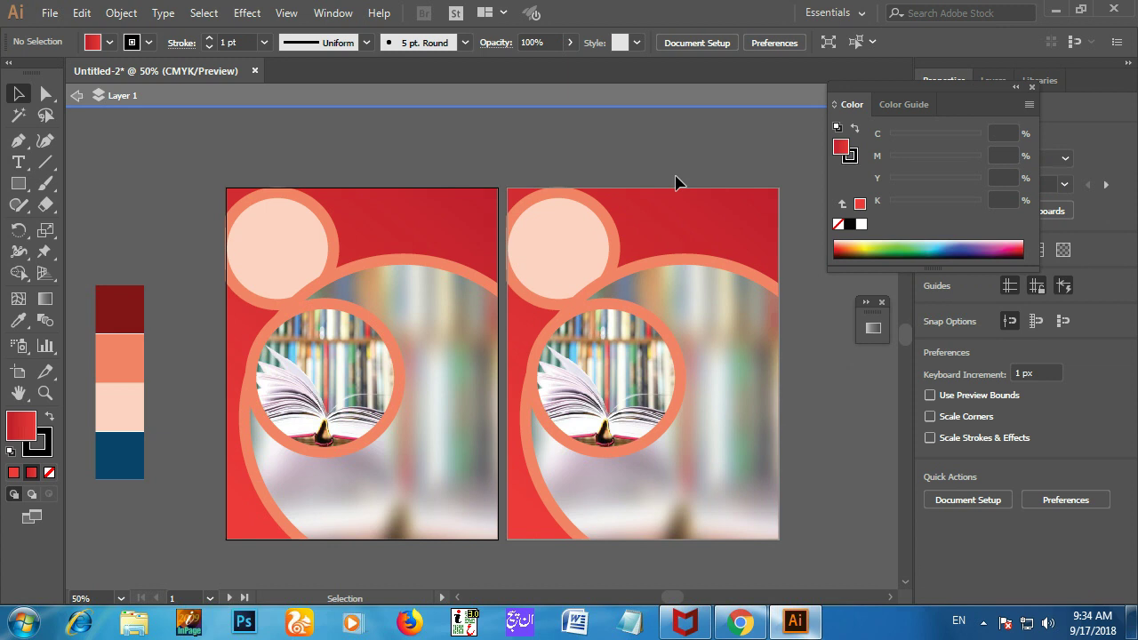
- Reflect the cover group on the second artboard across the vertical axis and deselect it
double_click(676, 182)
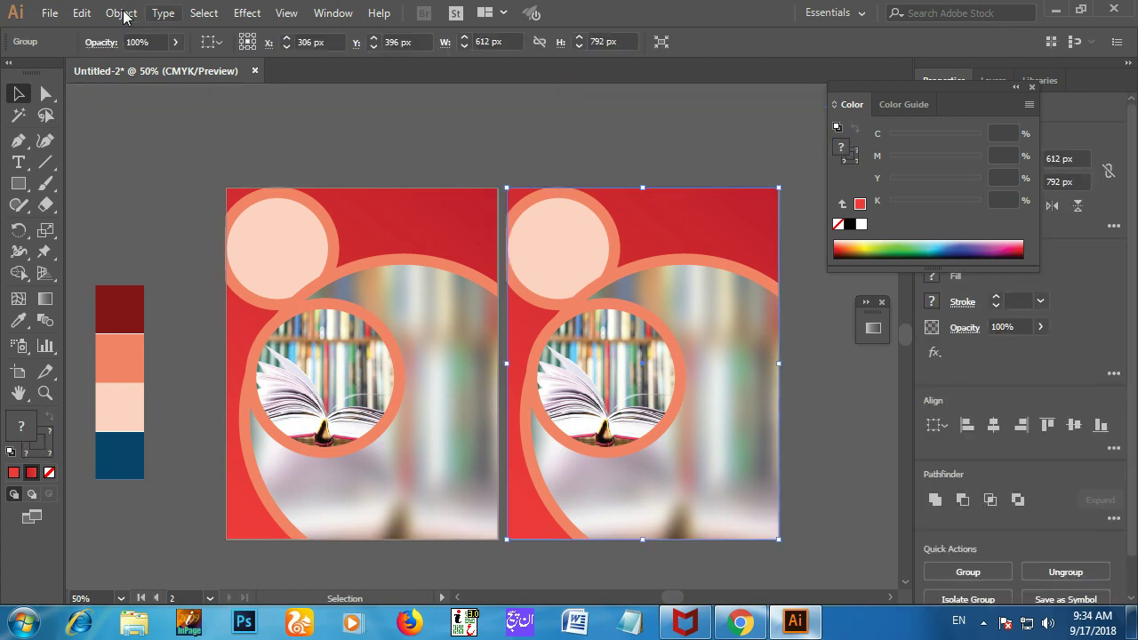
click(121, 13)
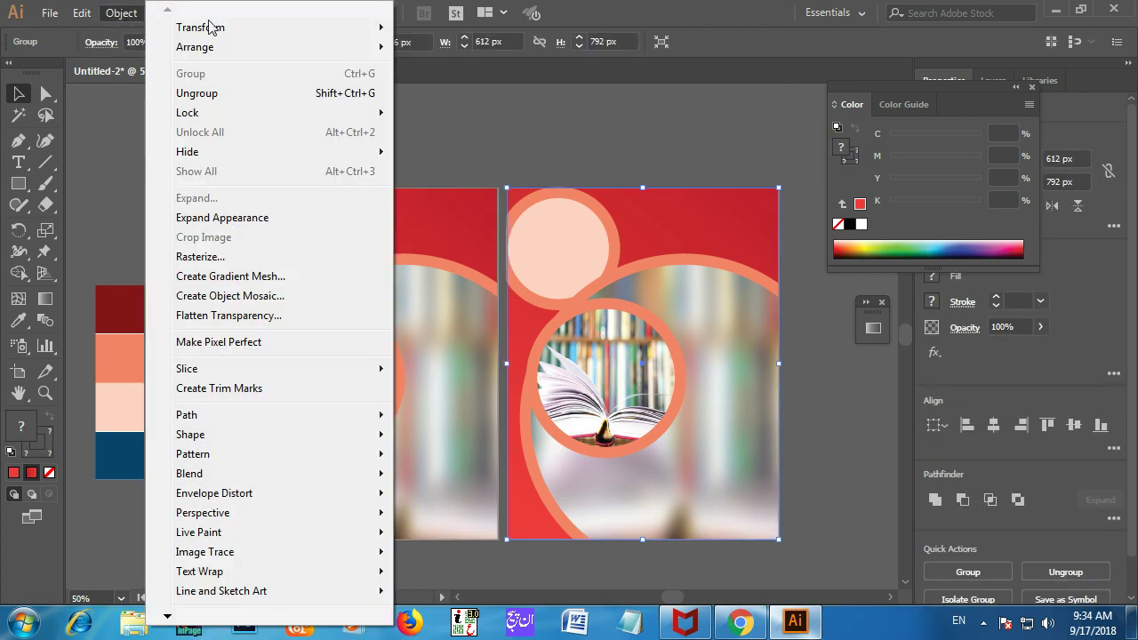
mouse_move(242, 31)
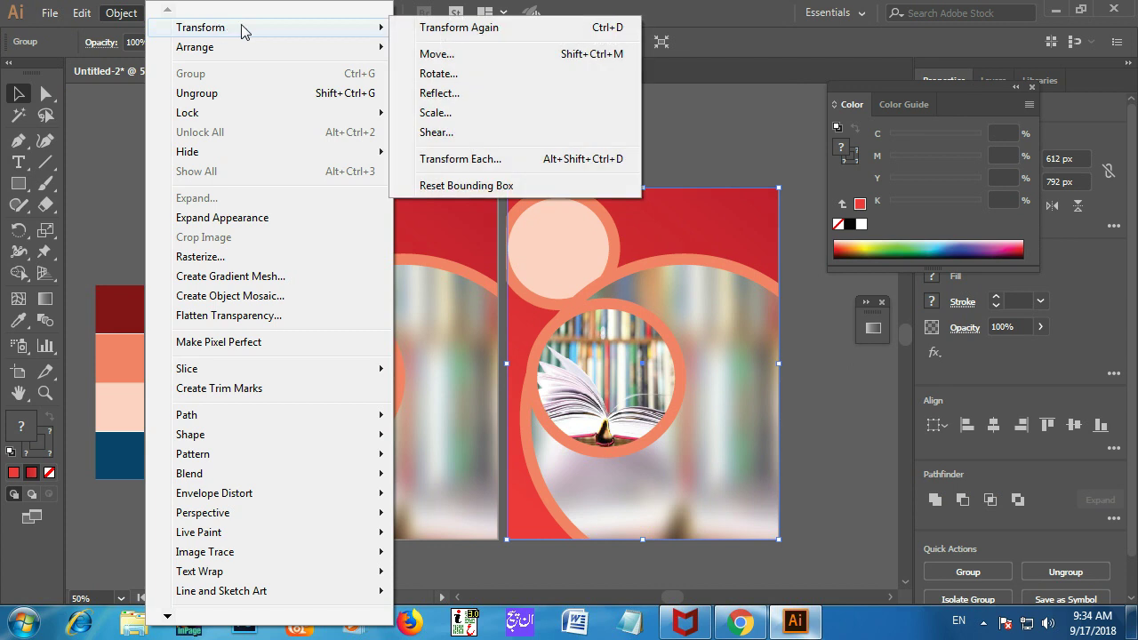
click(469, 94)
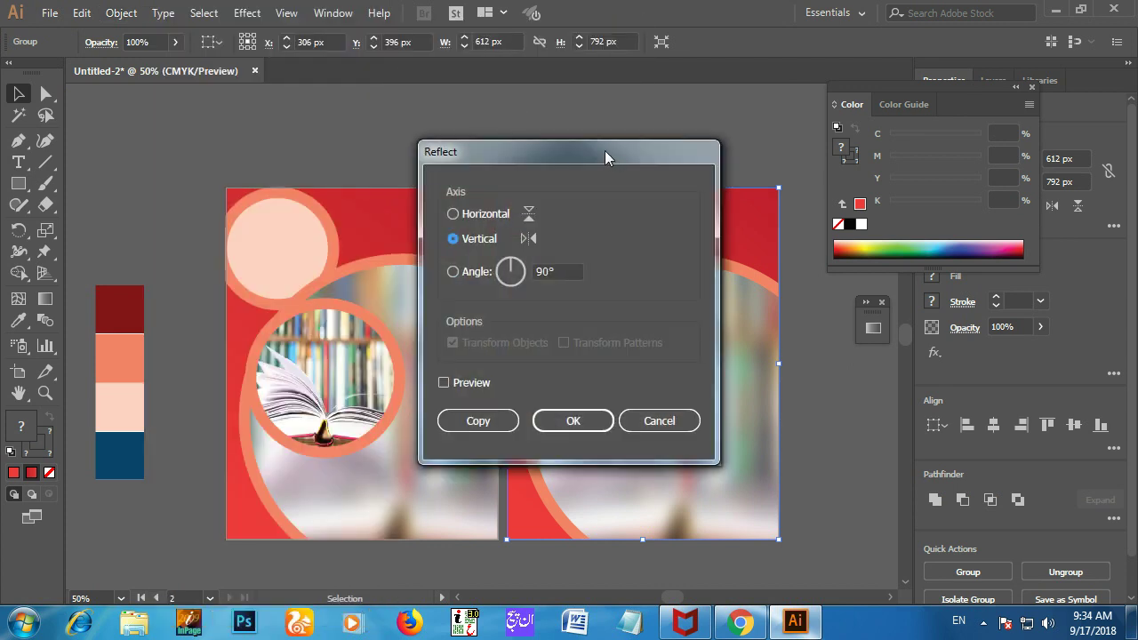
drag(586, 145, 355, 106)
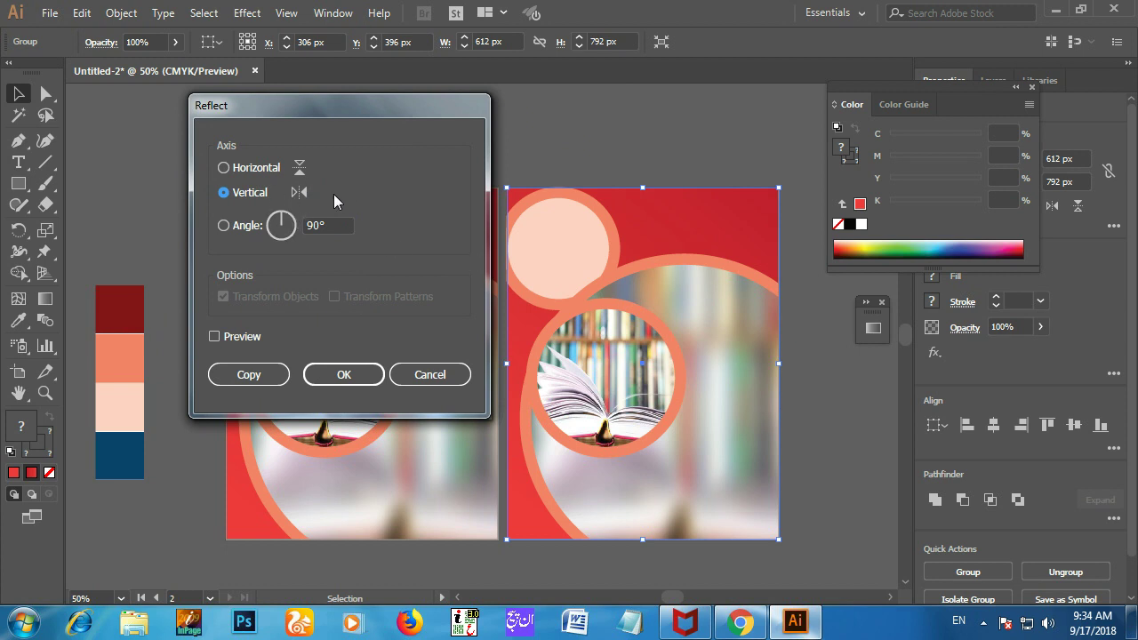
click(343, 374)
click(801, 427)
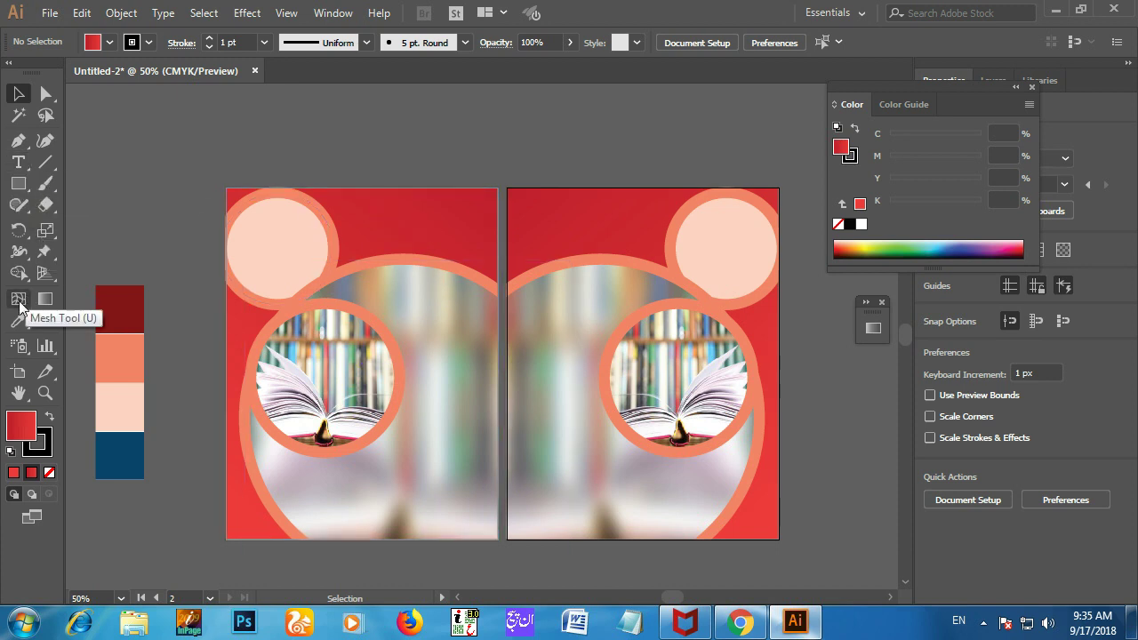
- Add the point text "English 9" on the empty canvas above the first artboard
click(17, 162)
click(388, 152)
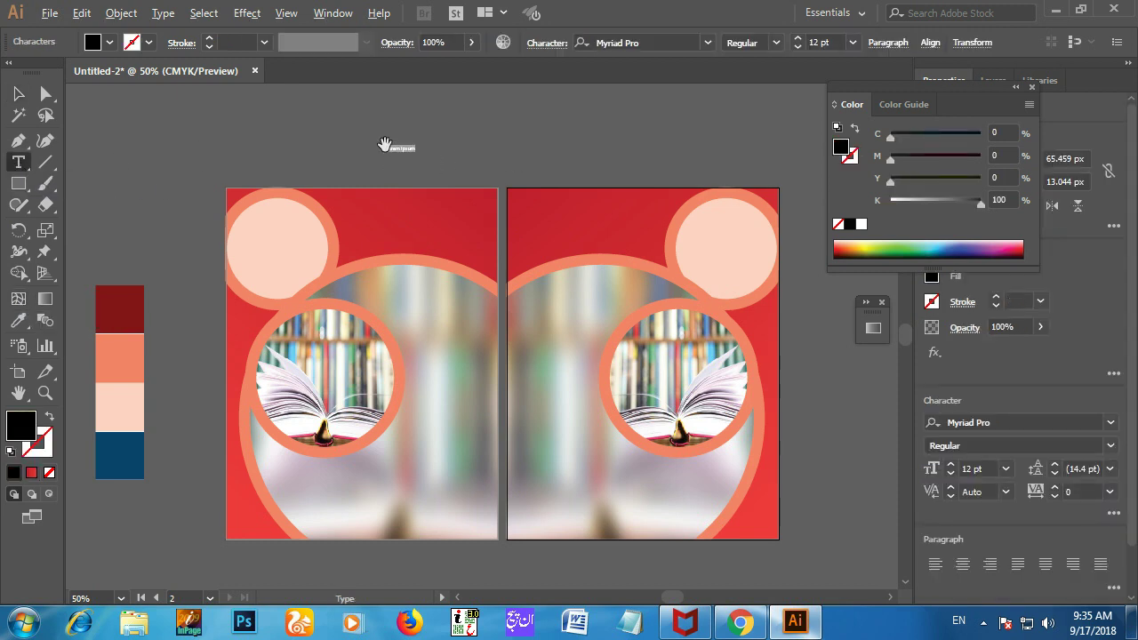
scroll(385, 144, up, 2)
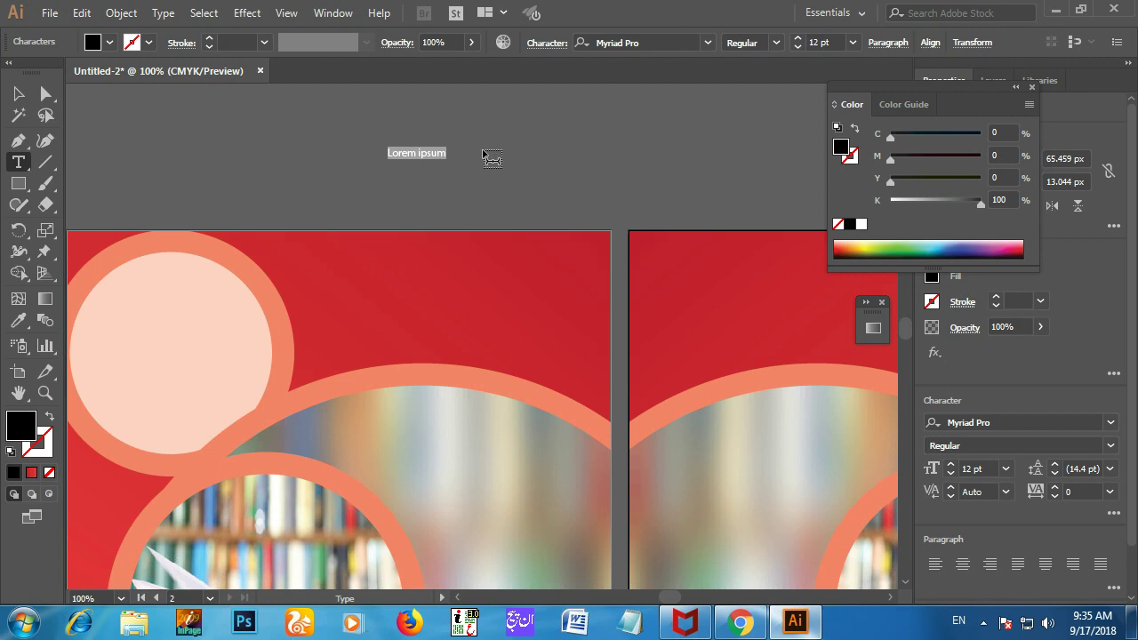
text(English 9)
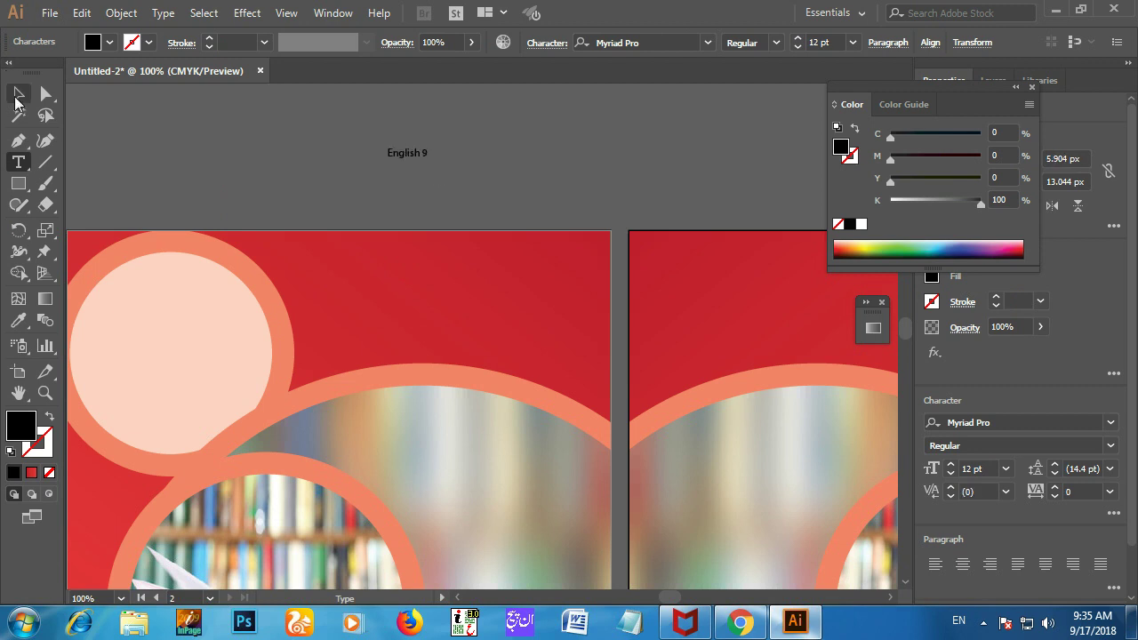
key(Escape)
- Enlarge the "English 9" text to about 124 pt and position it across the upper part of the first artboard
drag(425, 163, 727, 266)
drag(598, 218, 371, 394)
drag(503, 433, 577, 453)
drag(406, 402, 387, 402)
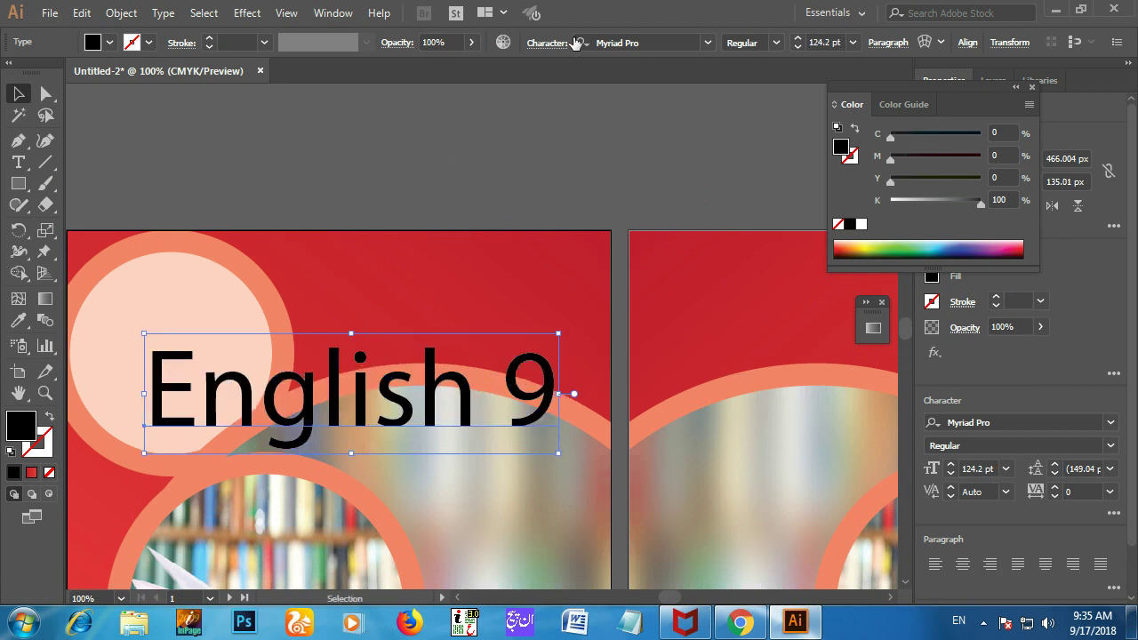
- Set the font of the "English 9" title to Arial Bold
click(643, 42)
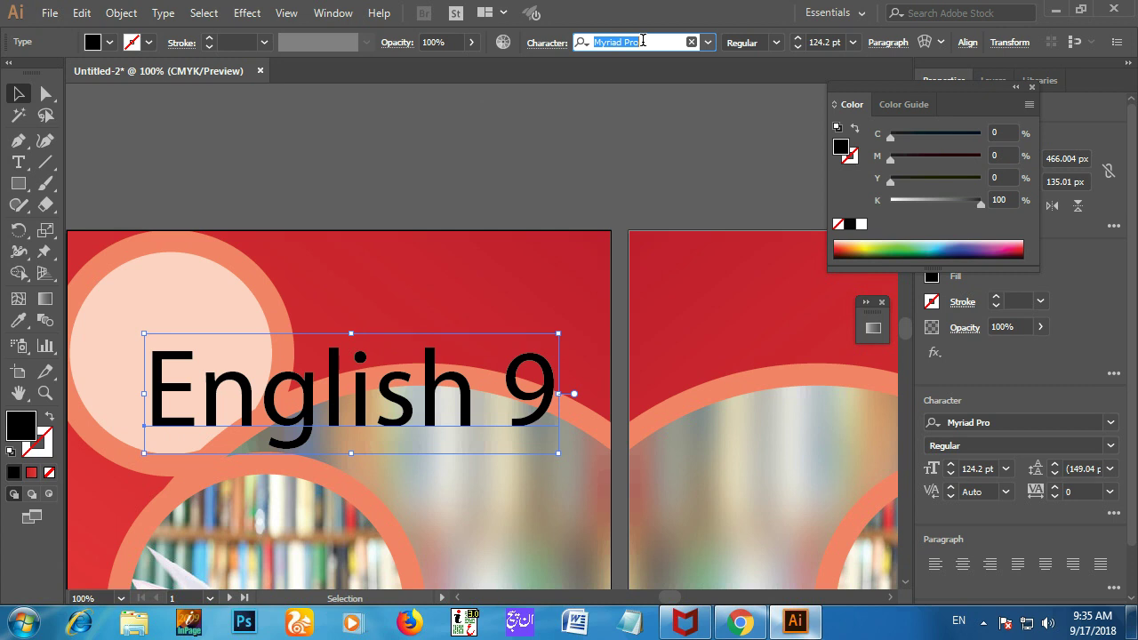
text(a)
text(rial)
key(Down)
key(Down)
key(Down)
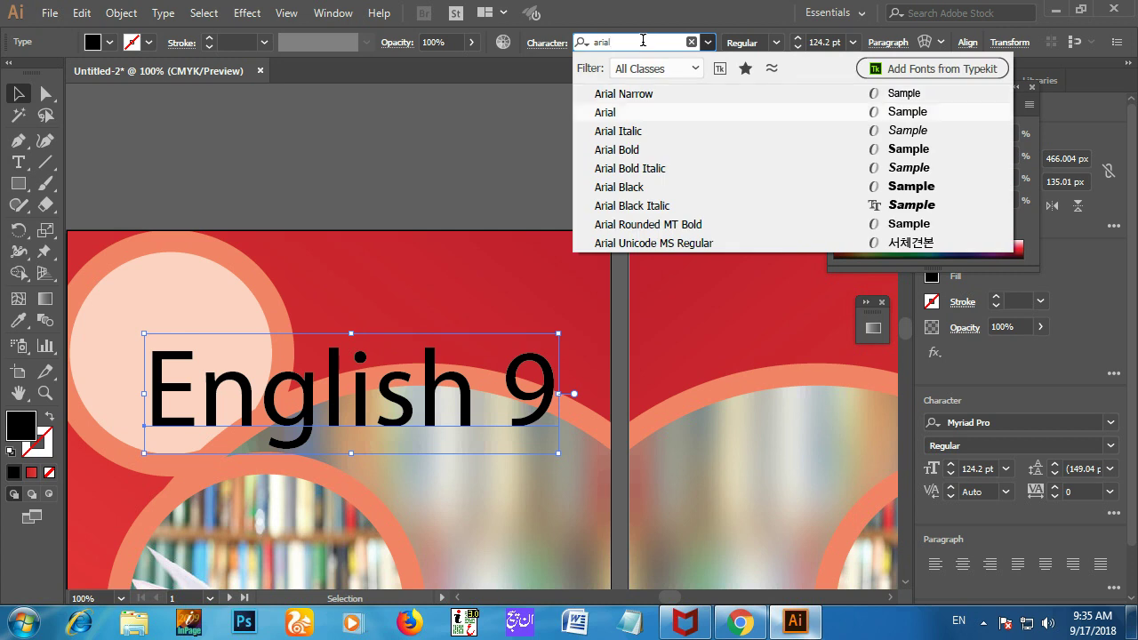
key(Down)
key(Up)
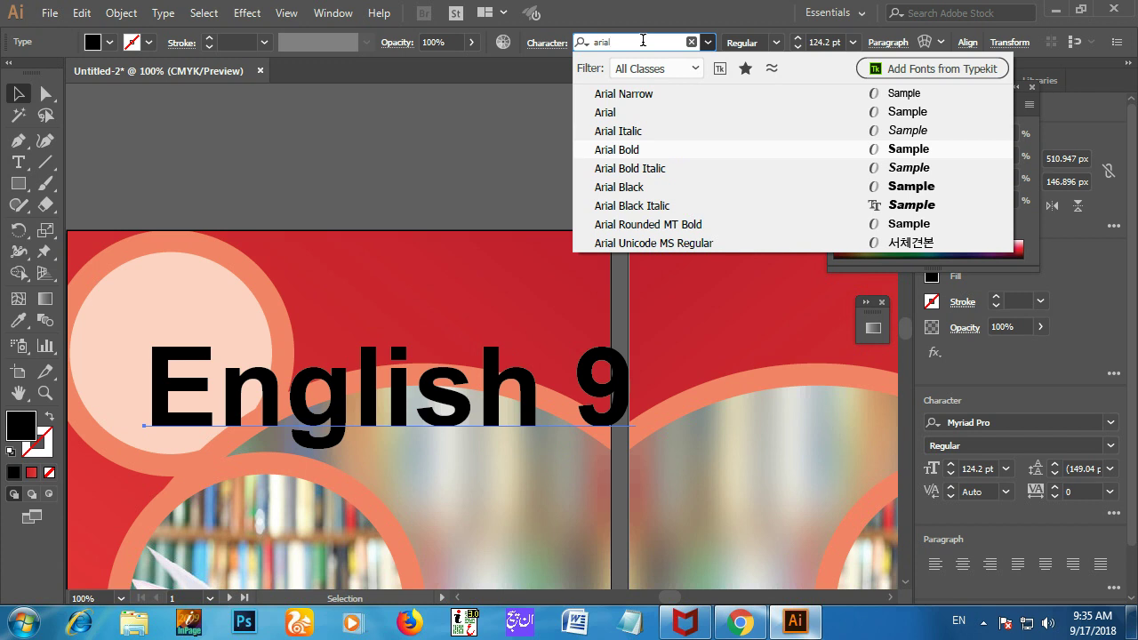
key(Return)
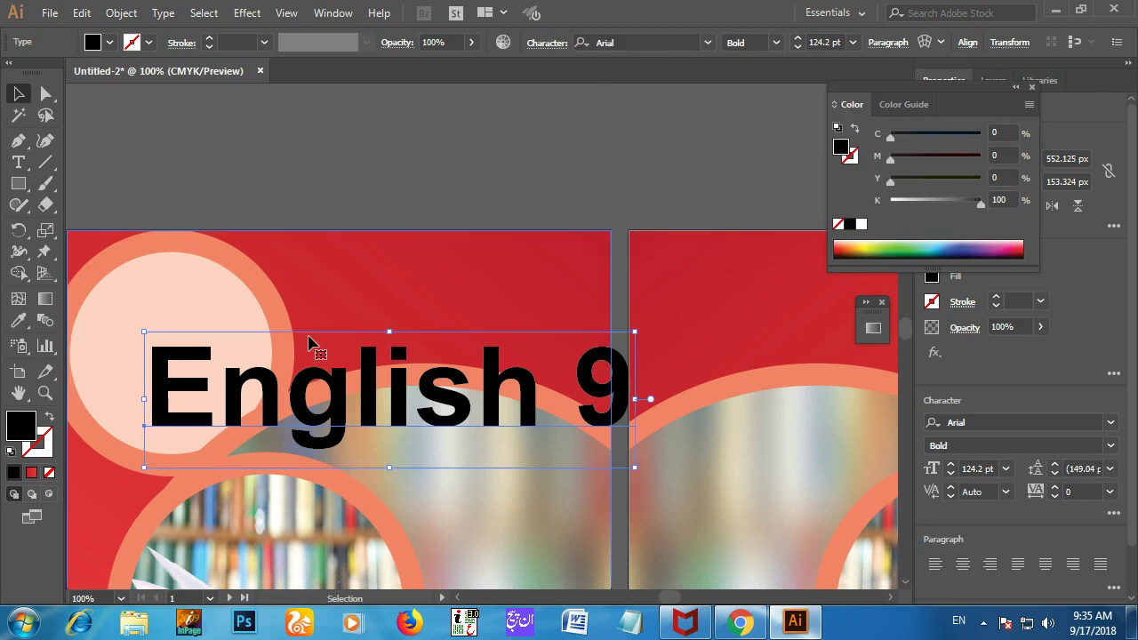
- Scale the "English 9" title down to about 114 pt and reposition it across the upper part of the first artboard
drag(334, 407, 300, 432)
drag(598, 357, 558, 369)
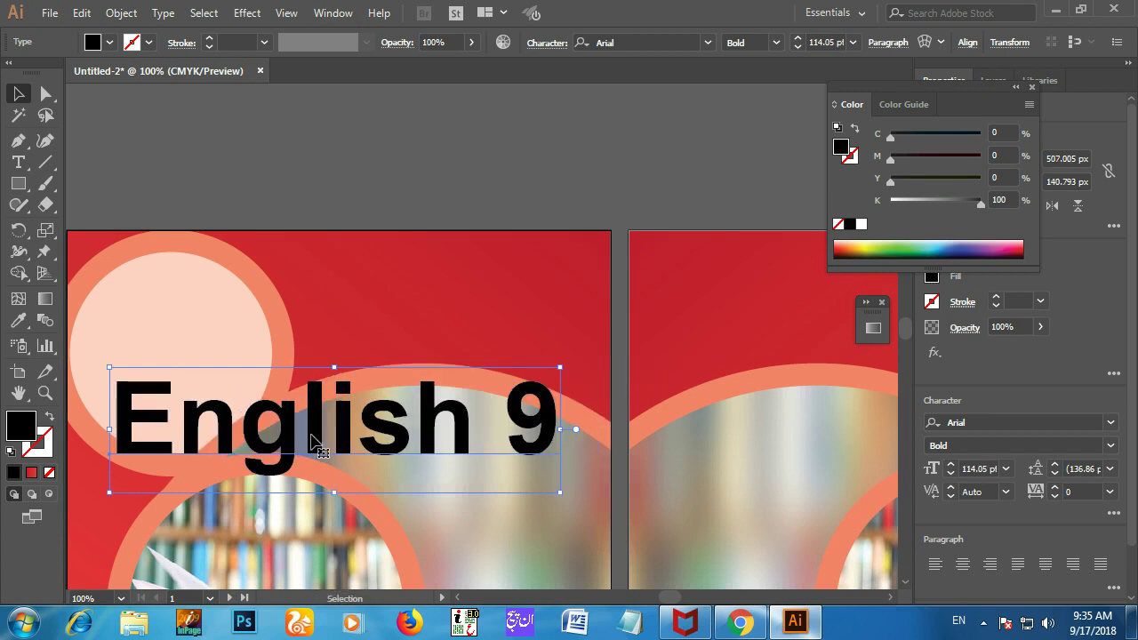
drag(315, 435, 321, 414)
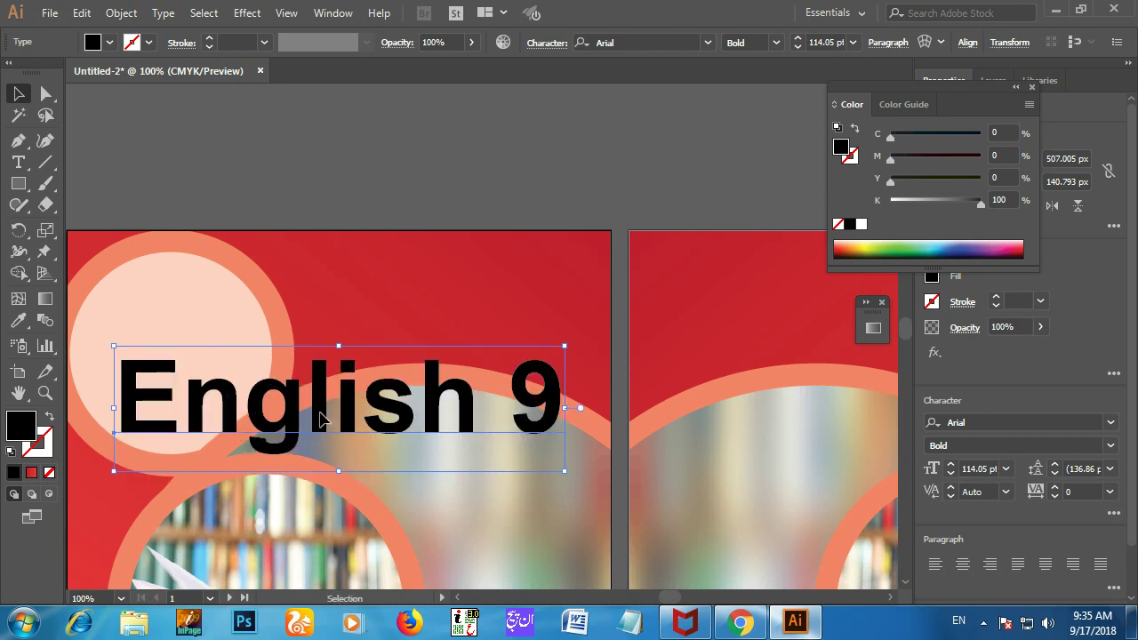
- Move the "English 9" title onto the empty canvas above the first artboard and expand its object and fill into outlines
drag(335, 373, 412, 223)
scroll(406, 223, up, 5)
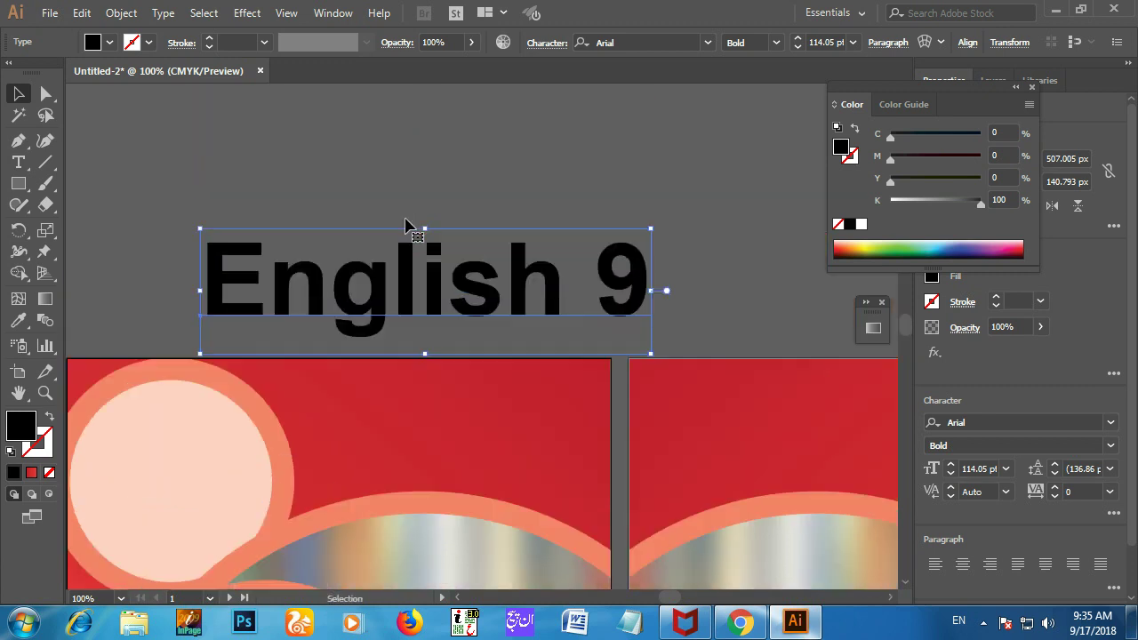
click(82, 12)
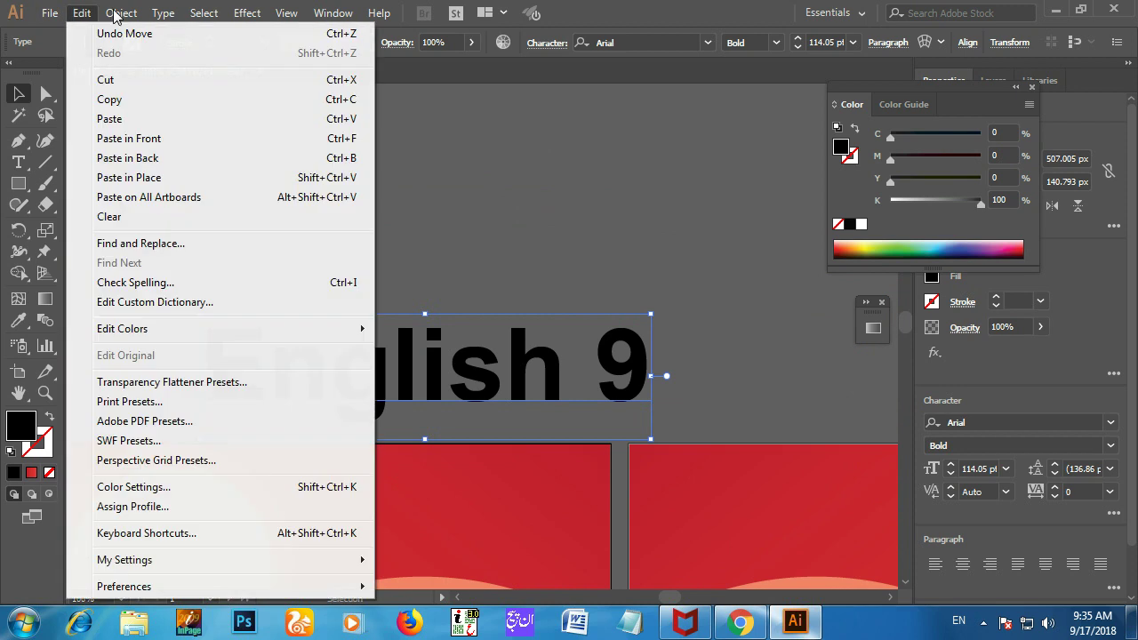
mouse_move(118, 13)
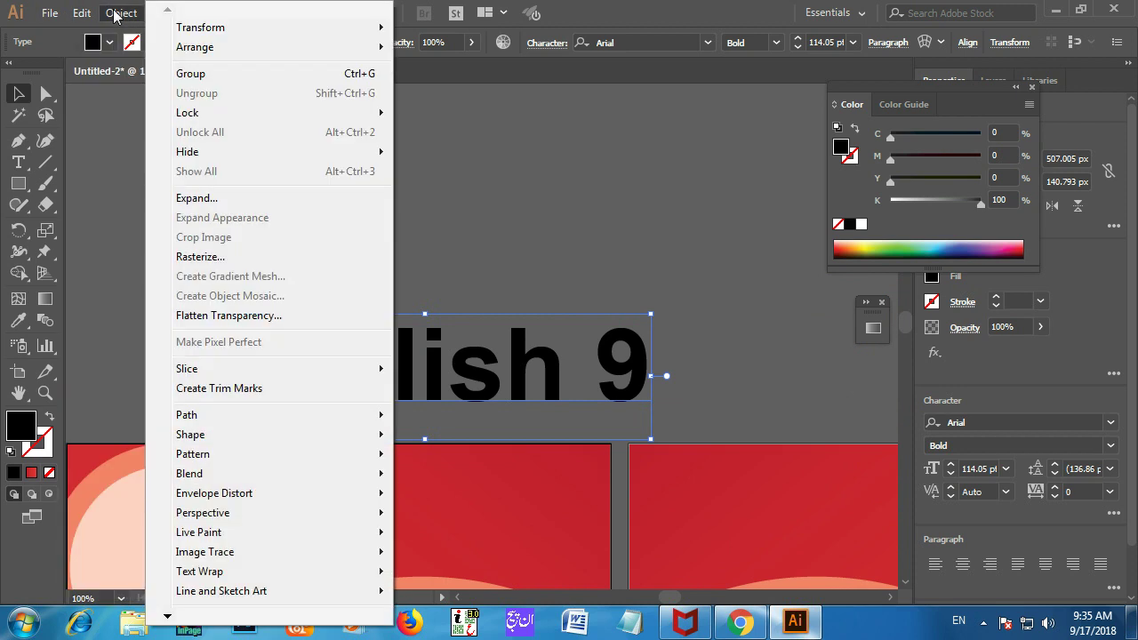
click(196, 198)
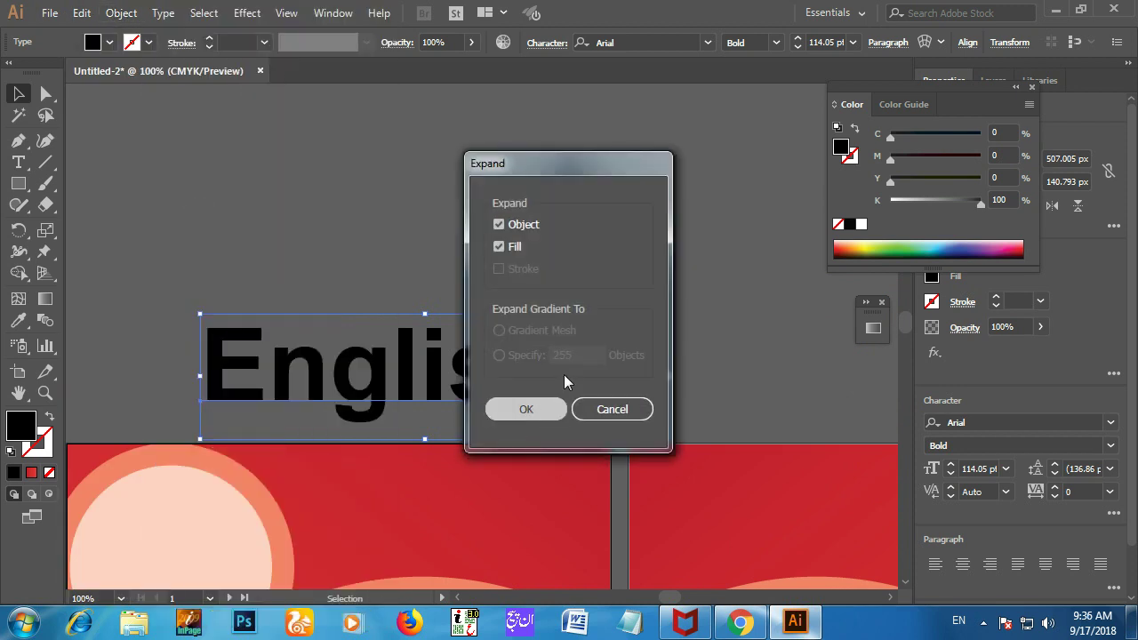
click(528, 405)
- Ungroup the outlined title letters, enlarge only the "9" upward and outward, and deselect it
click(551, 219)
click(625, 351)
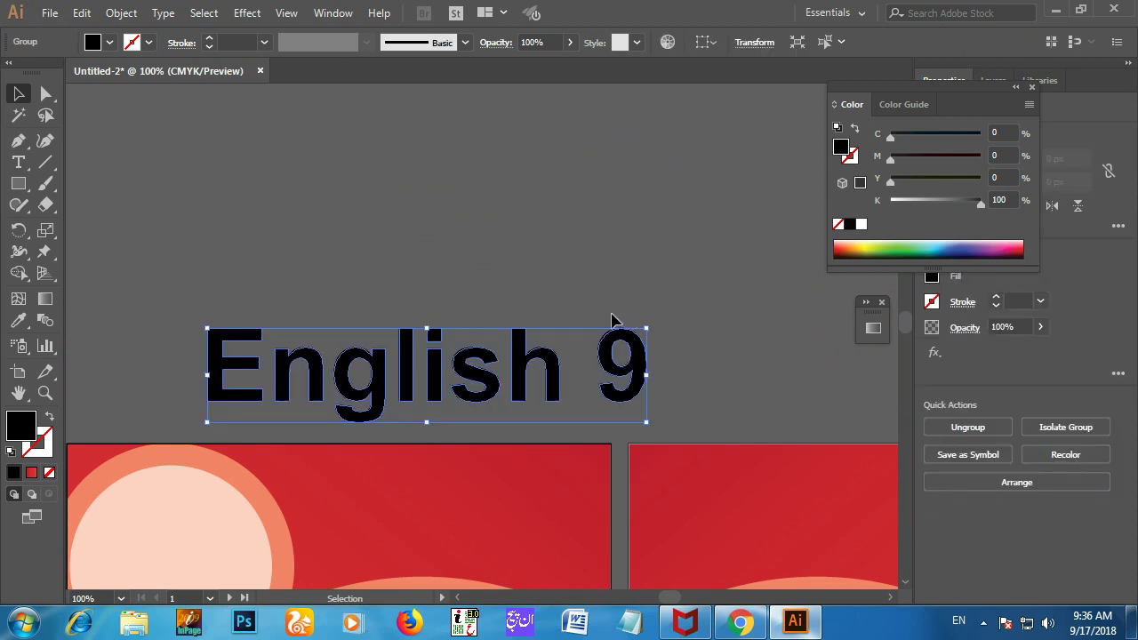
key(a)
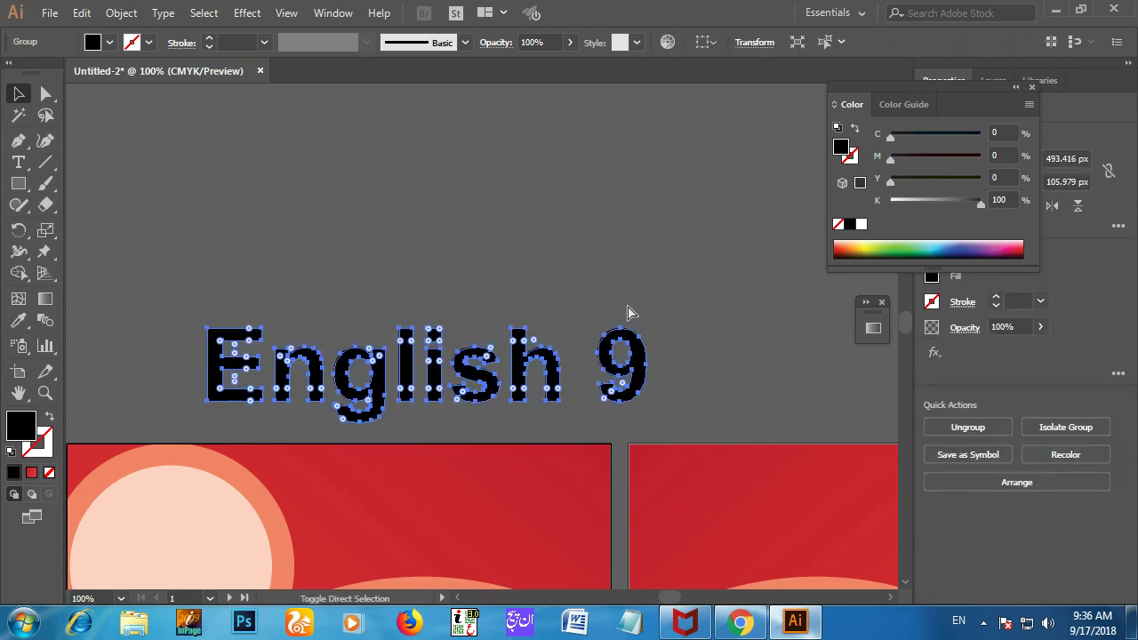
key(ctrl+8)
drag(593, 296, 629, 371)
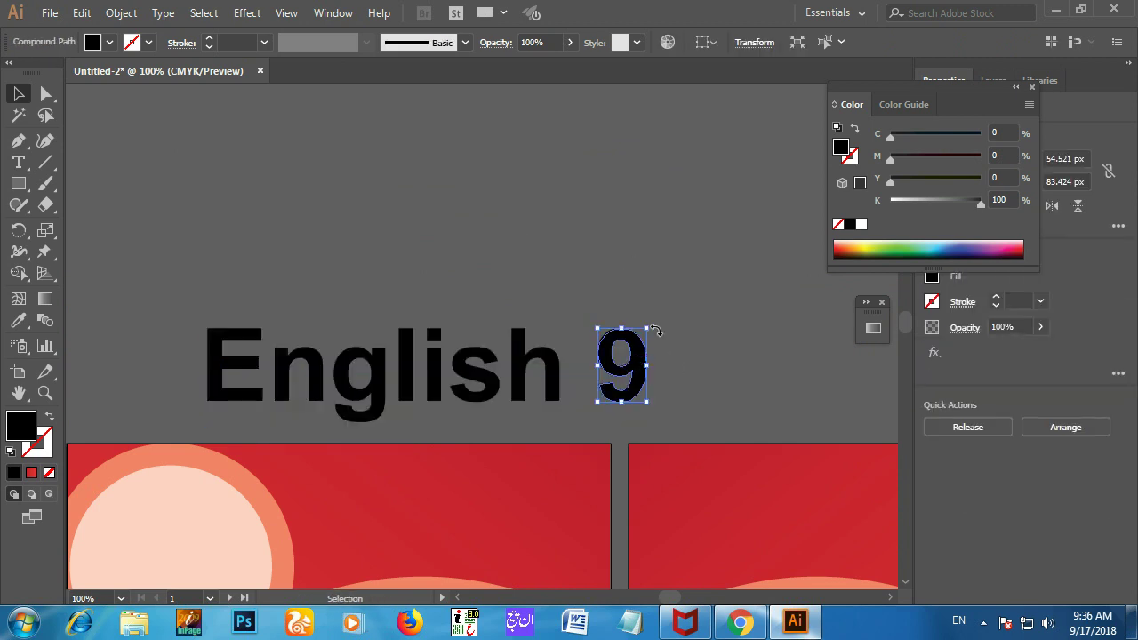
drag(661, 317, 668, 297)
click(718, 246)
- Group all the title letters with the enlarged "9" and place a copy of the group just above the original
drag(129, 280, 722, 389)
key(a)
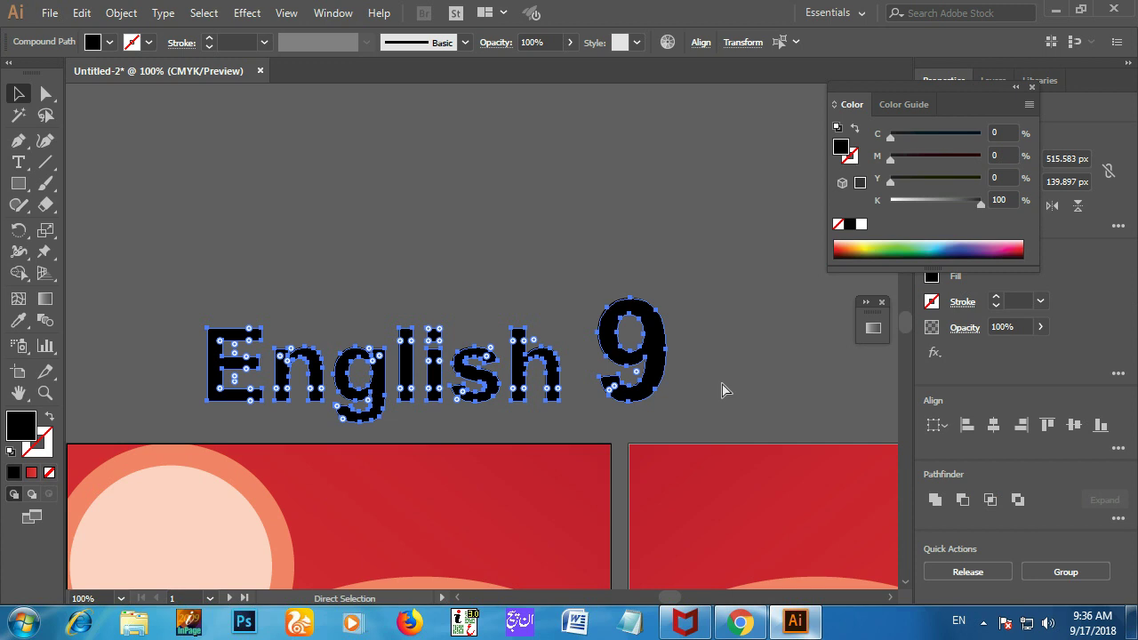
key(ctrl+g)
key(v)
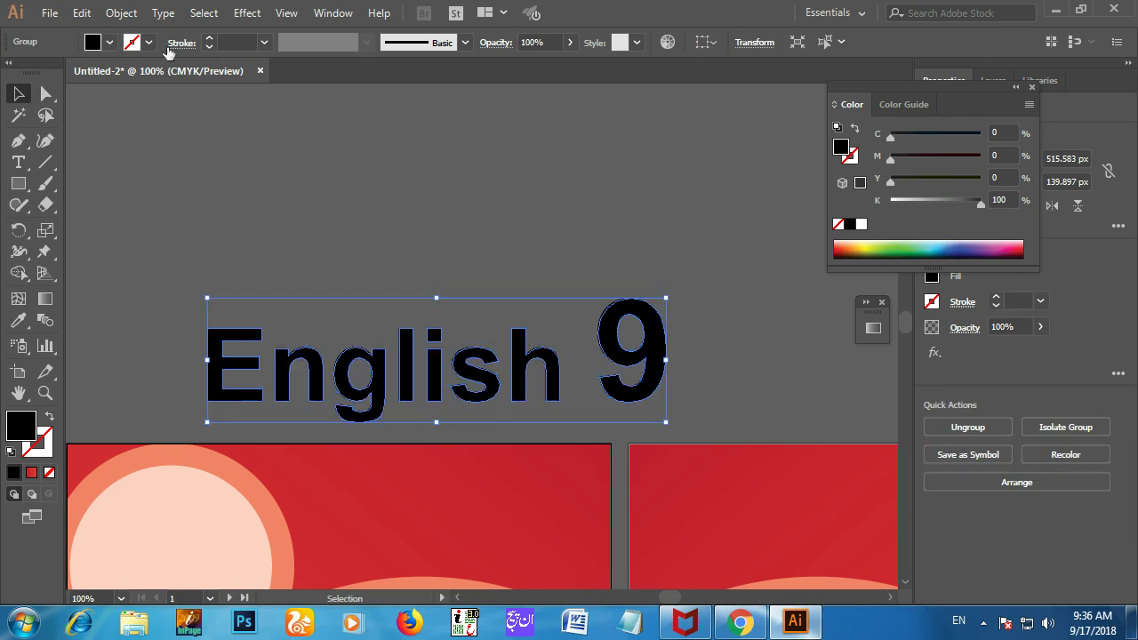
drag(615, 342, 592, 226)
- Give the lower "English 9" group a white stroke of 8 pt
click(666, 336)
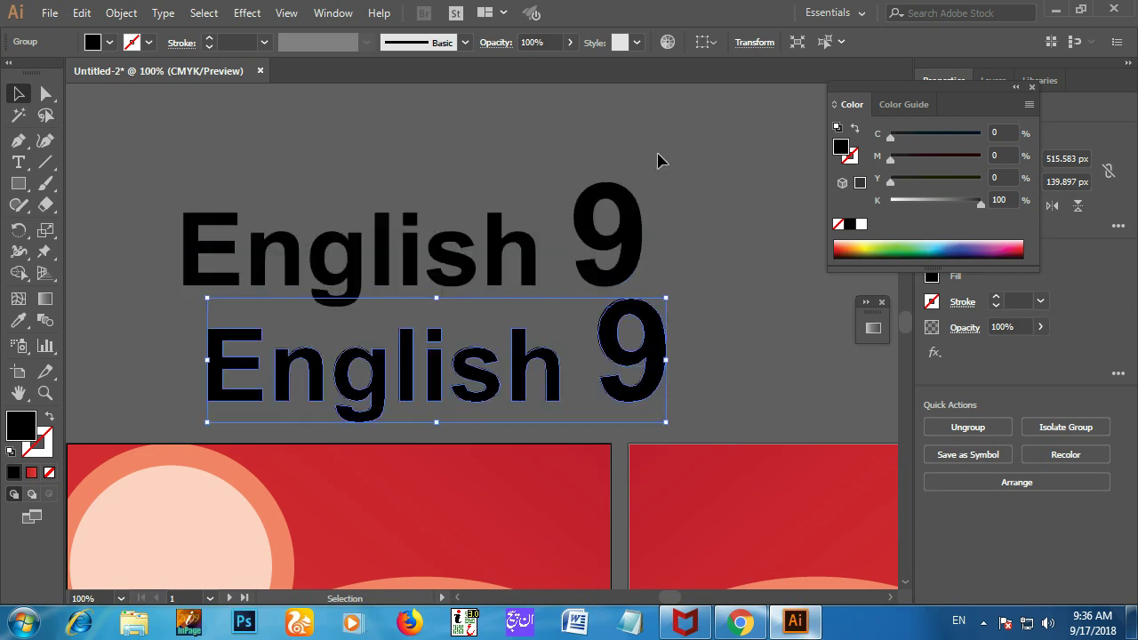
click(138, 44)
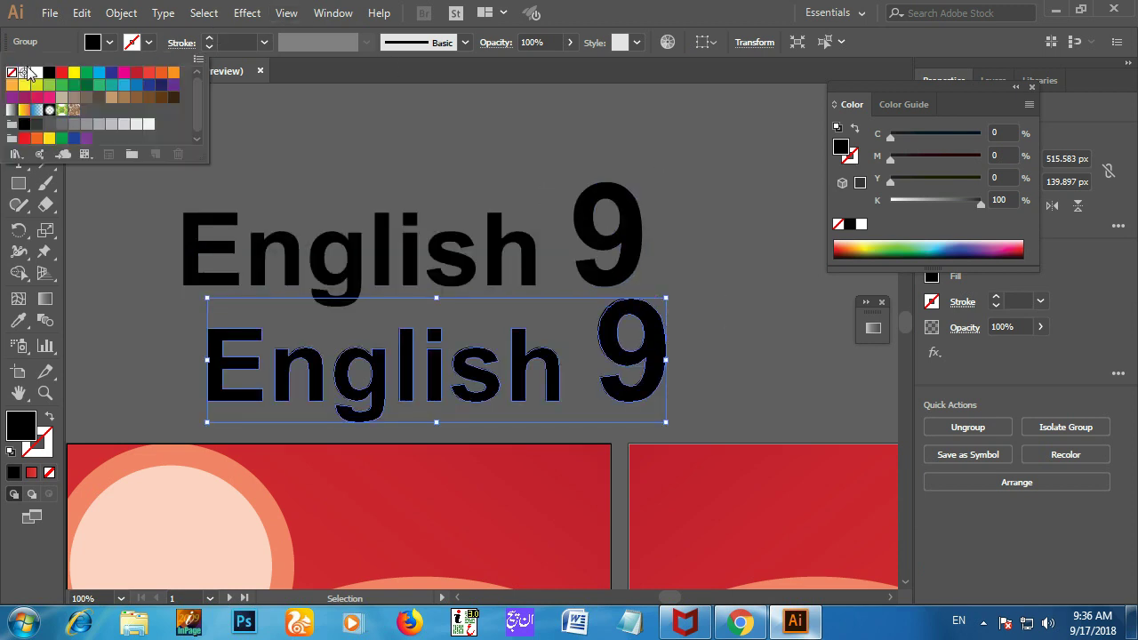
click(36, 73)
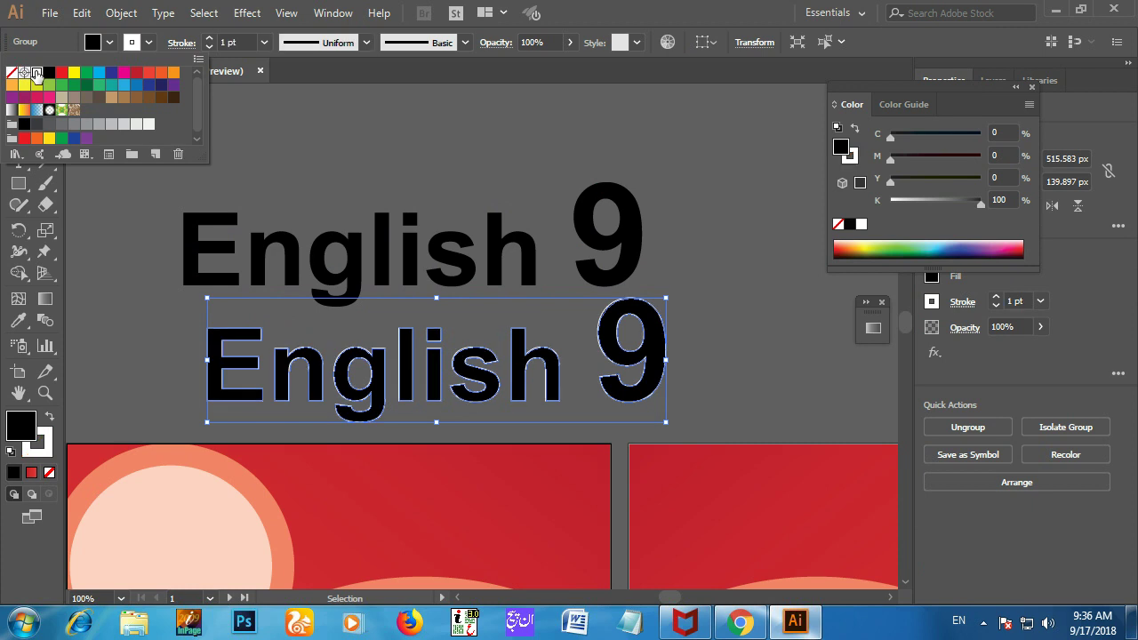
click(263, 43)
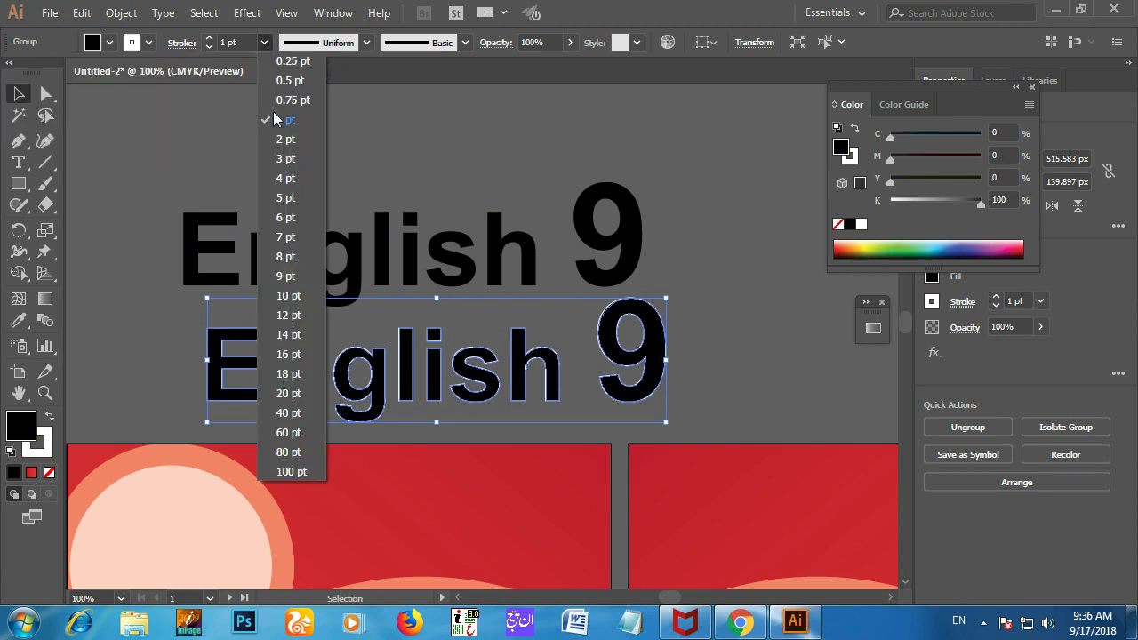
click(293, 237)
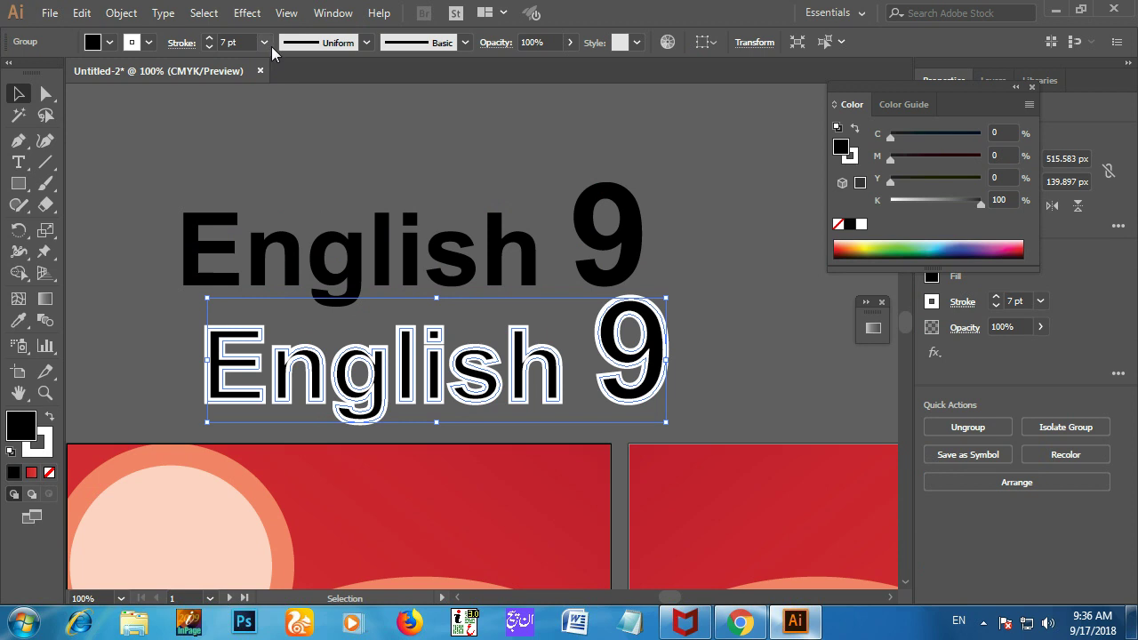
click(264, 43)
click(289, 228)
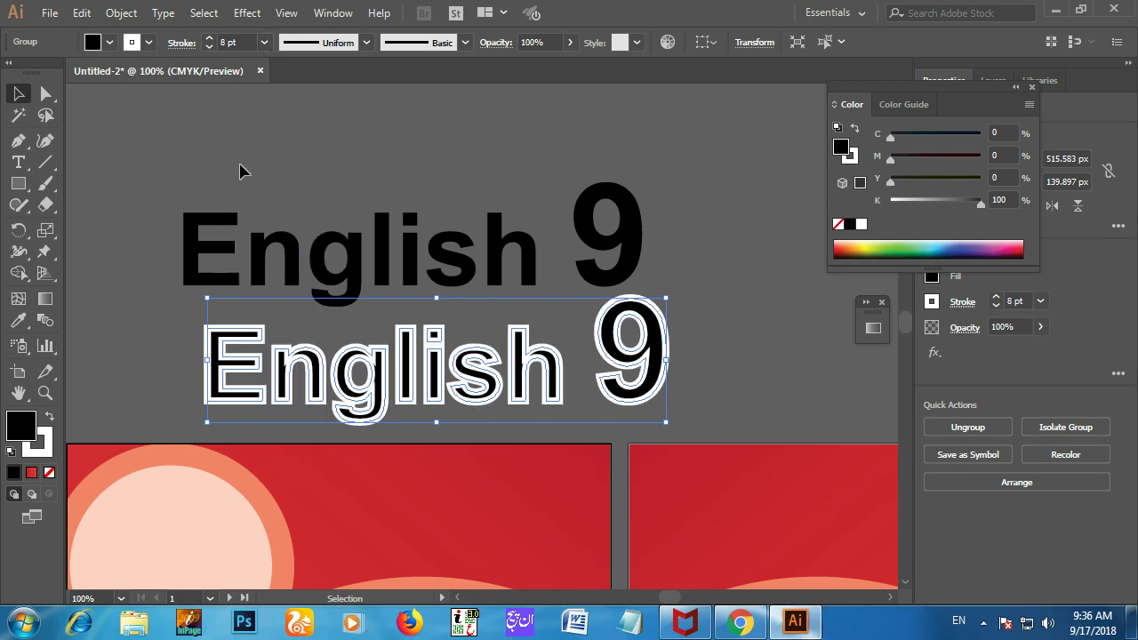
- Place the plain black "English 9" copy exactly over the white-stroked one so the stroke forms an even outline, and deselect it
click(340, 192)
drag(222, 229, 253, 347)
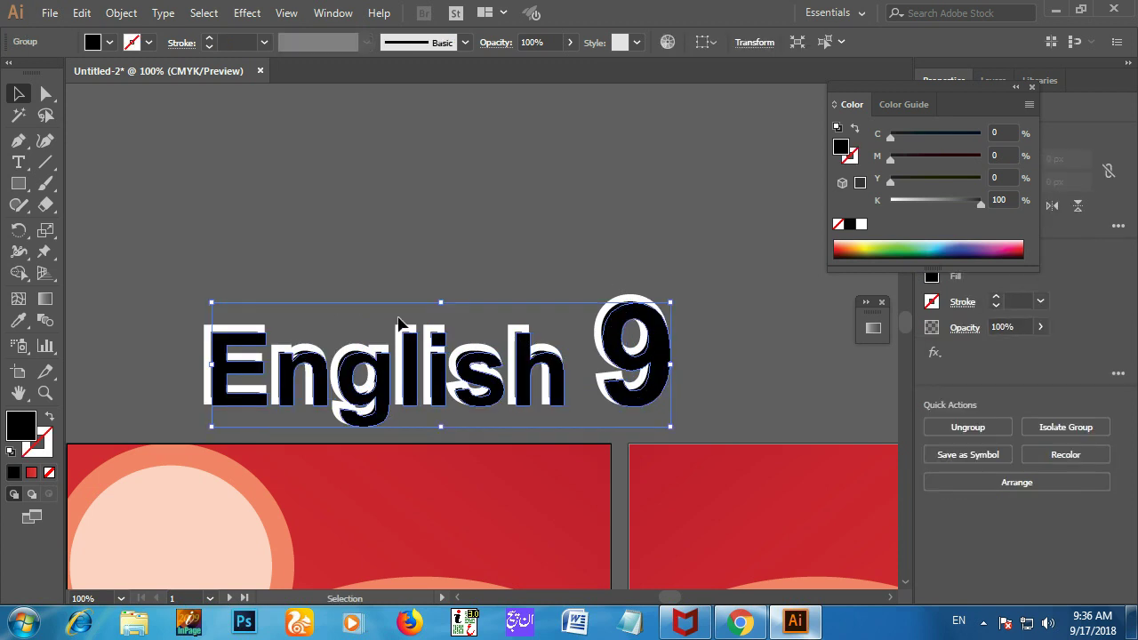
key(Up)
key(Up)
key(Up)
key(Left)
key(Left)
key(Left)
key(Left)
key(Left)
key(Left)
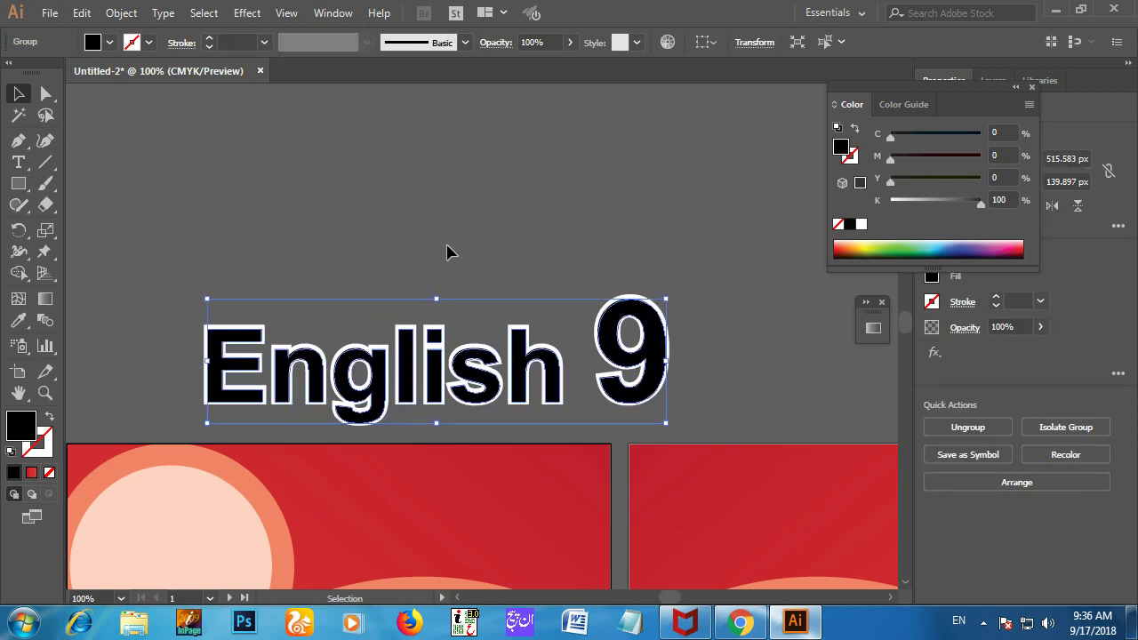
click(483, 233)
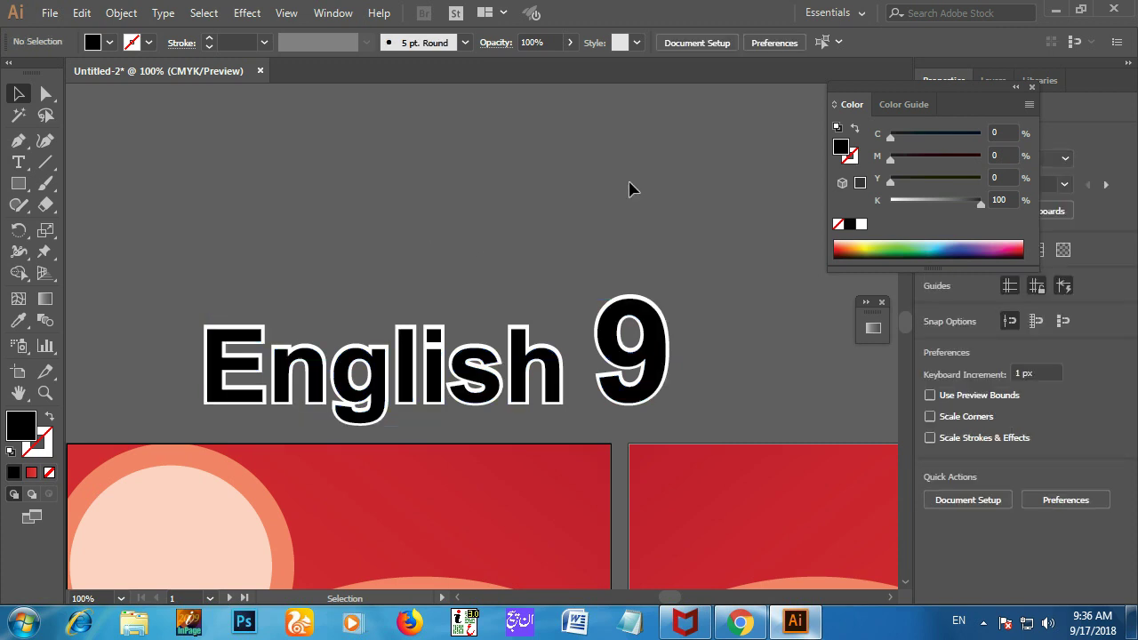
- Select the black title together with its white-stroked backing, move both higher above the artboards, and deselect them
drag(80, 265, 818, 404)
key(a)
key(v)
click(607, 362)
drag(520, 358, 525, 264)
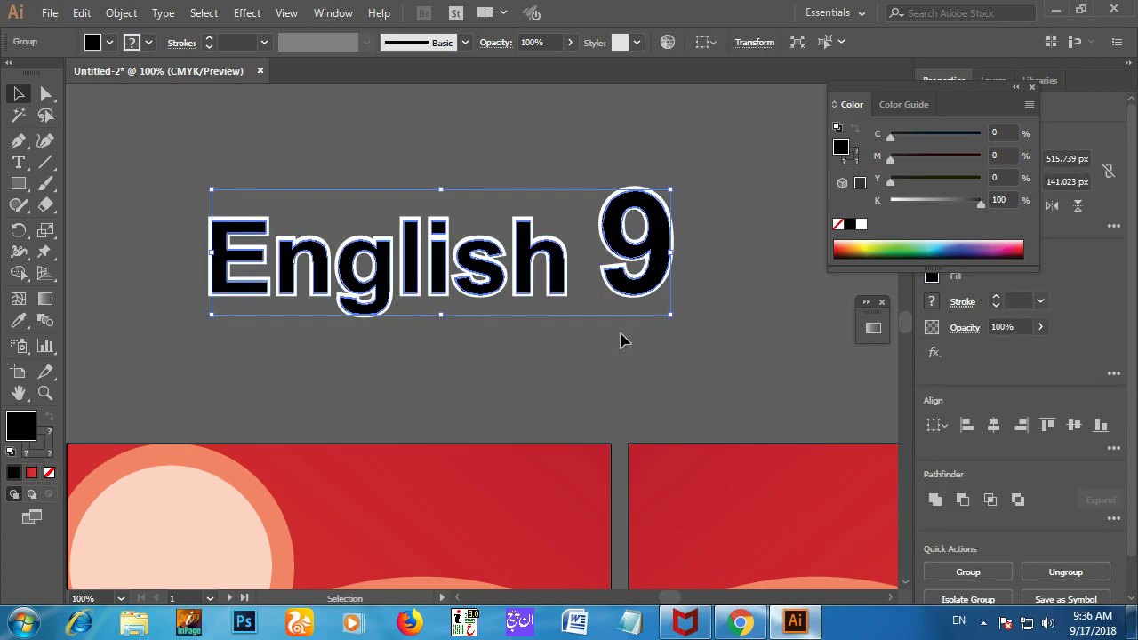
click(532, 339)
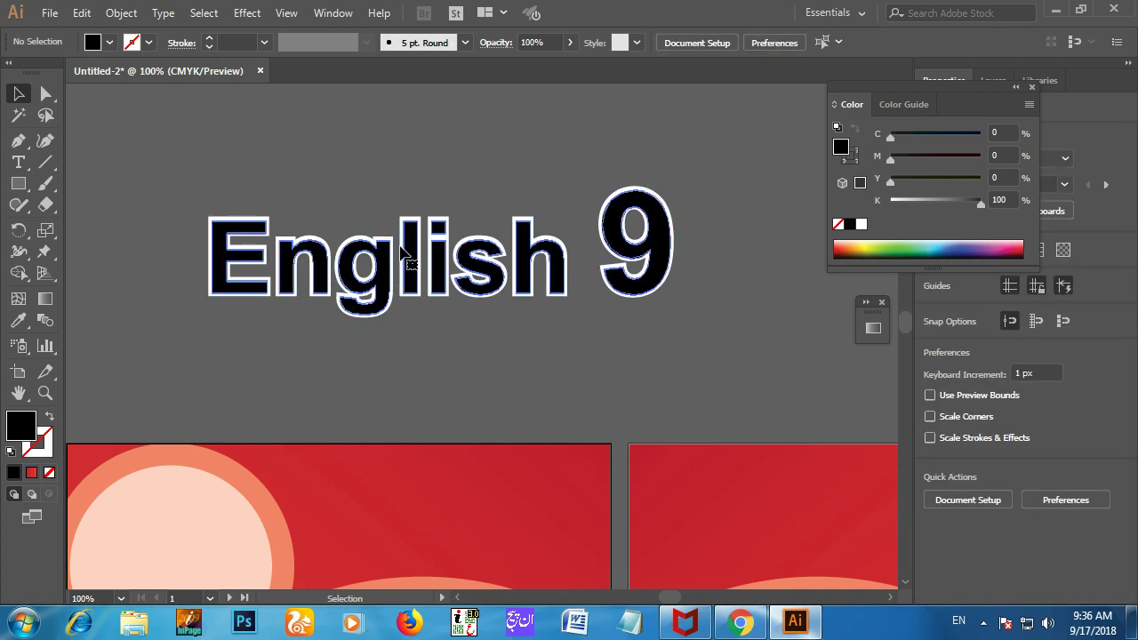
- Place a copy of only the plain black "English 9" group below the white-outlined title
click(434, 253)
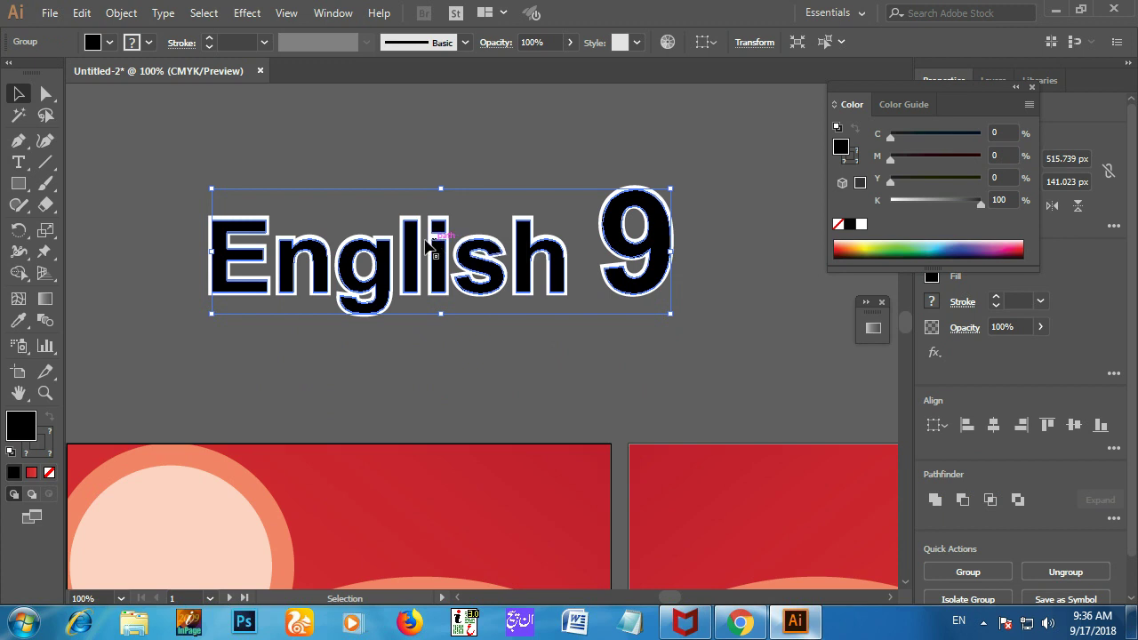
click(496, 378)
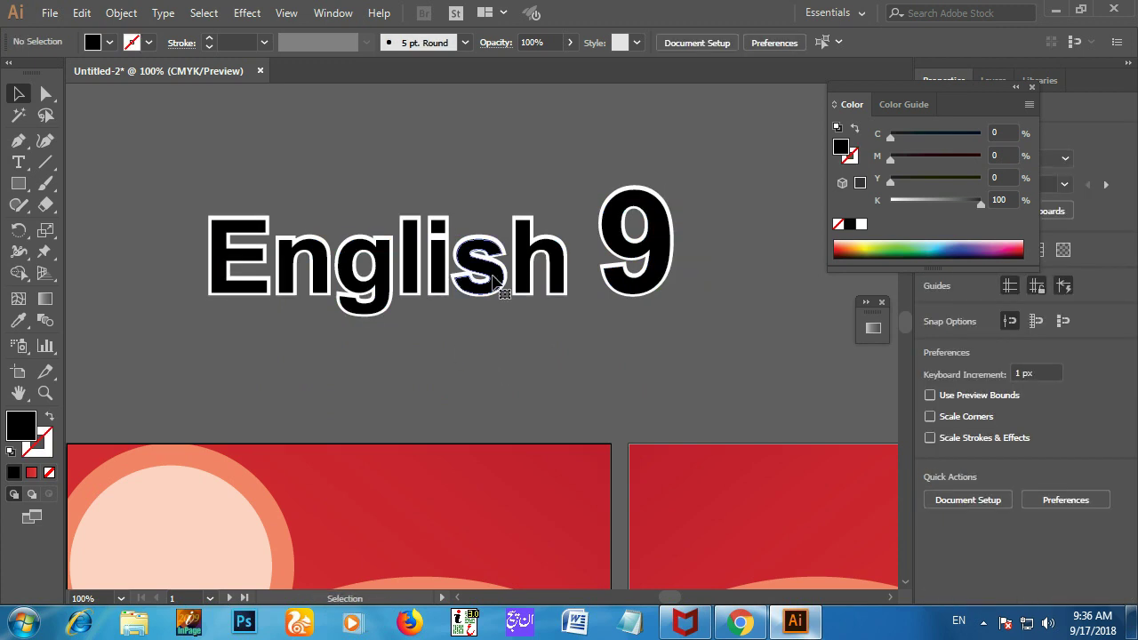
click(543, 278)
click(540, 278)
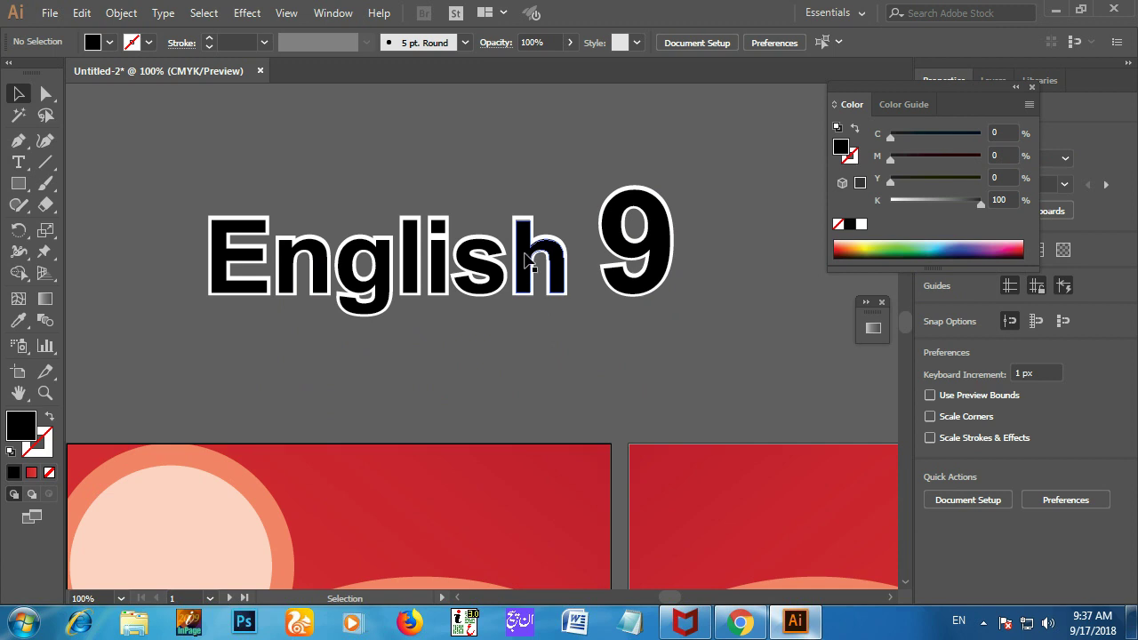
drag(530, 256, 518, 391)
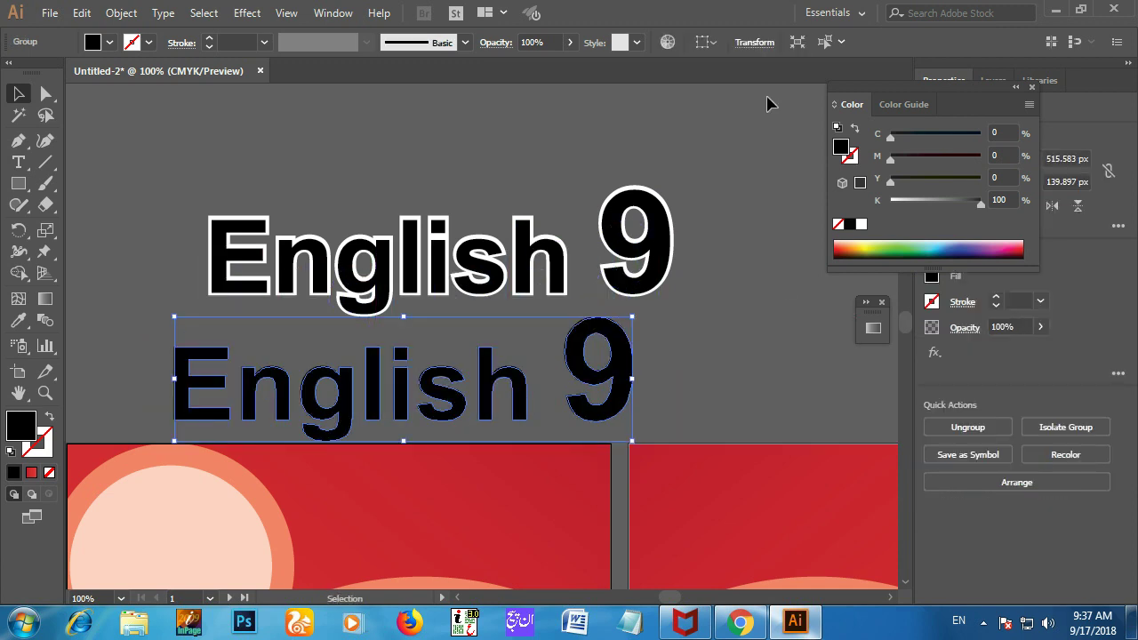
- Apply a previewed Gaussian Blur with a radius of about 34 pixels to the plain black "English 9" copy
click(246, 15)
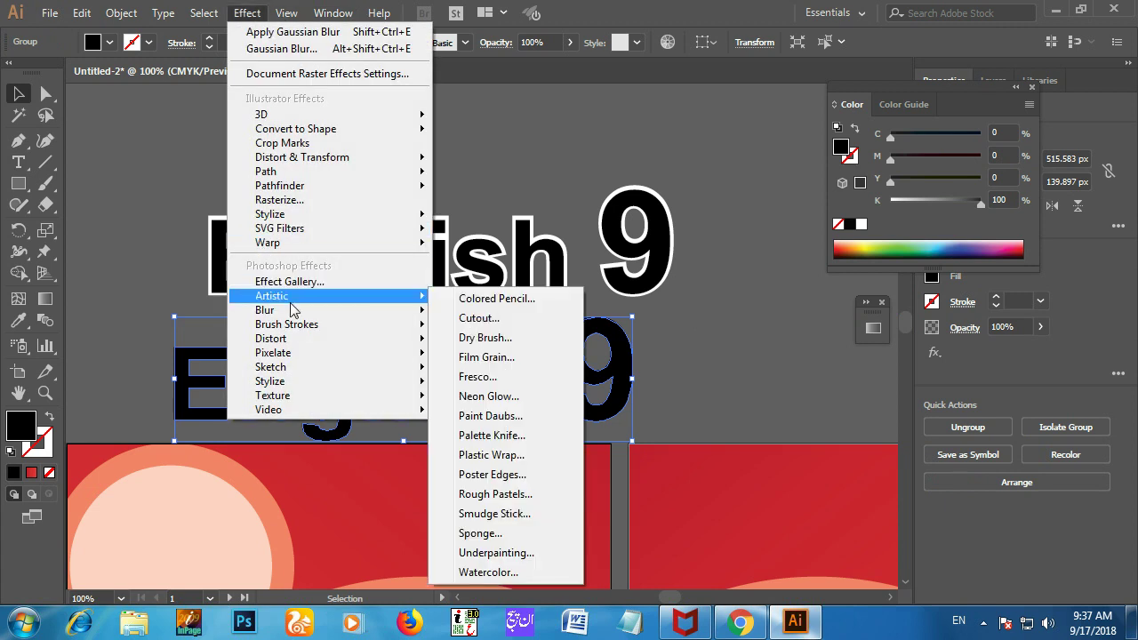
mouse_move(292, 320)
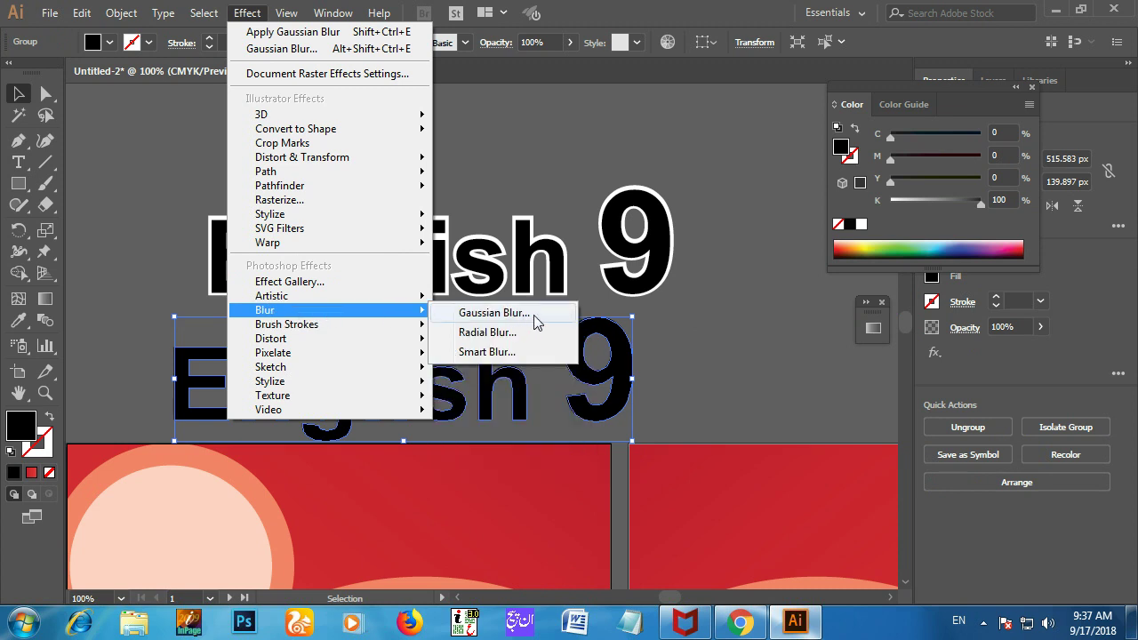
click(534, 317)
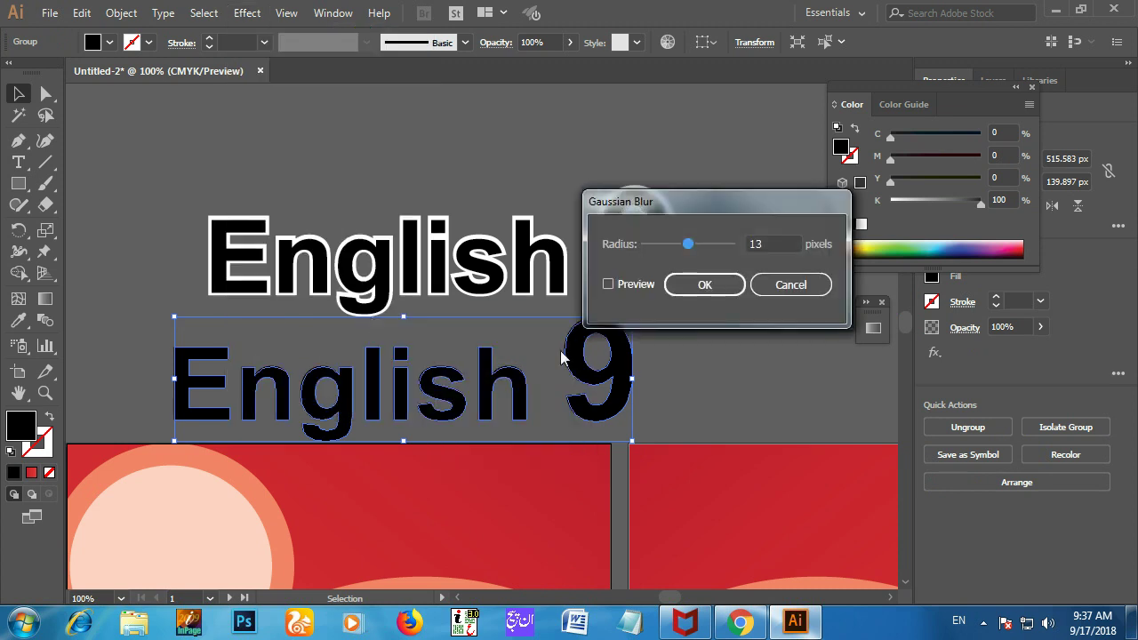
click(608, 284)
drag(687, 244, 701, 246)
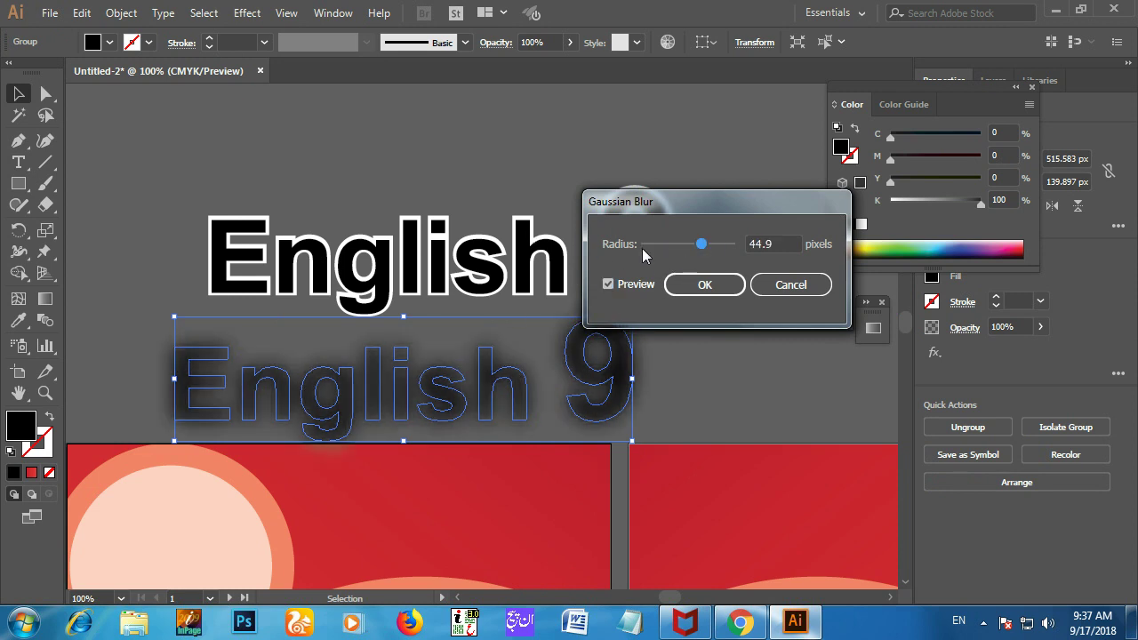
click(695, 245)
drag(696, 248, 701, 248)
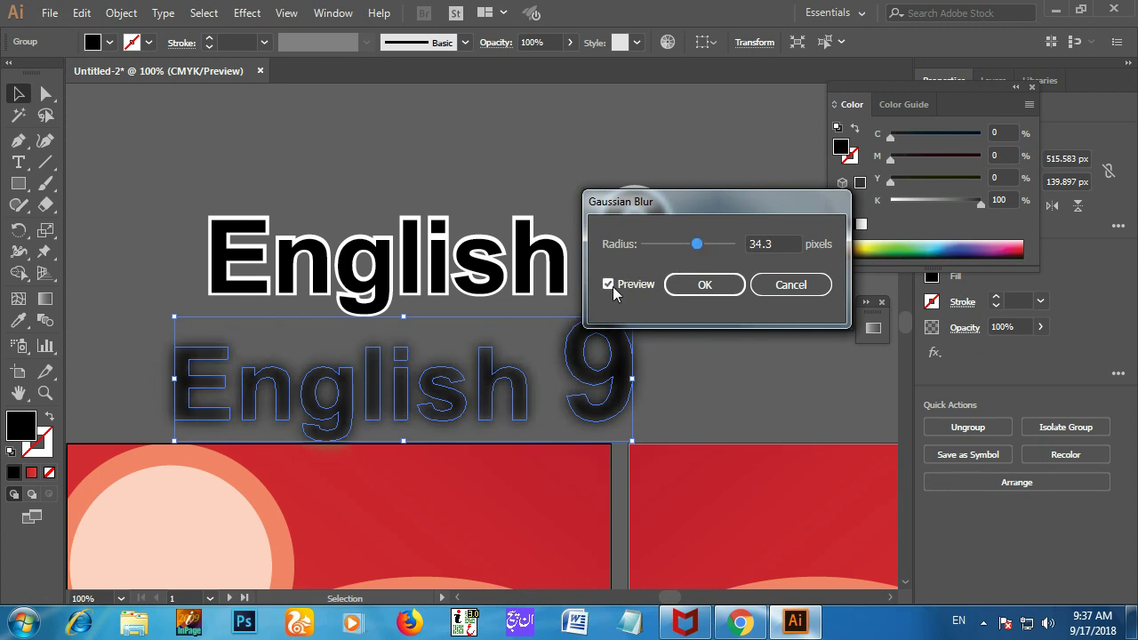
click(702, 289)
- Move the blurred copy behind the white-outlined title, offset slightly down and right so it forms a drop shadow
click(626, 380)
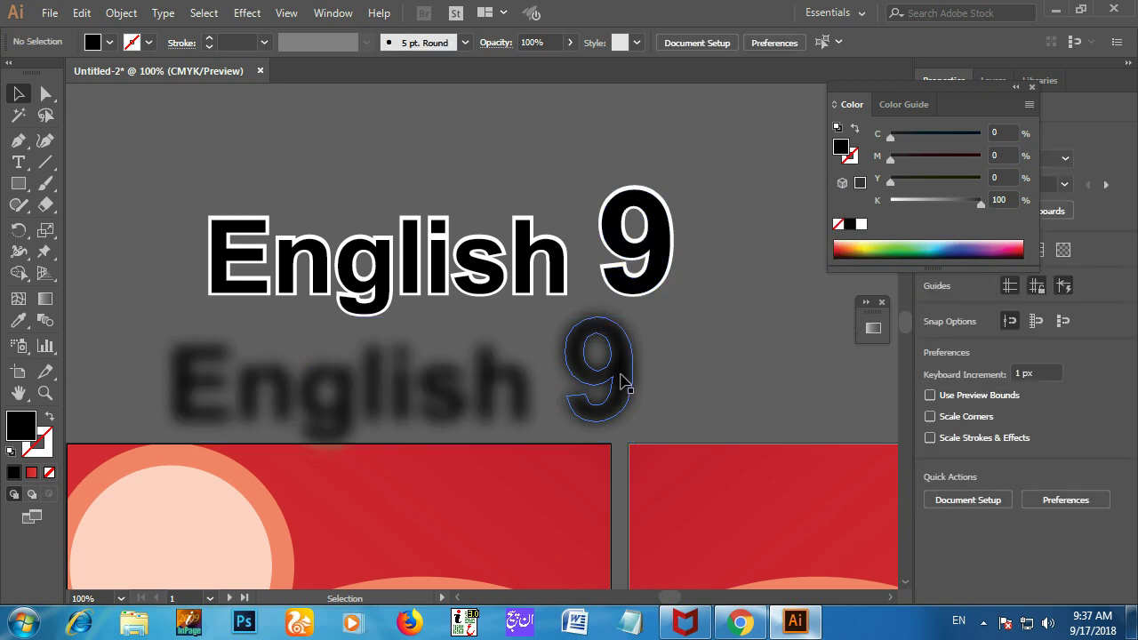
drag(622, 354, 635, 253)
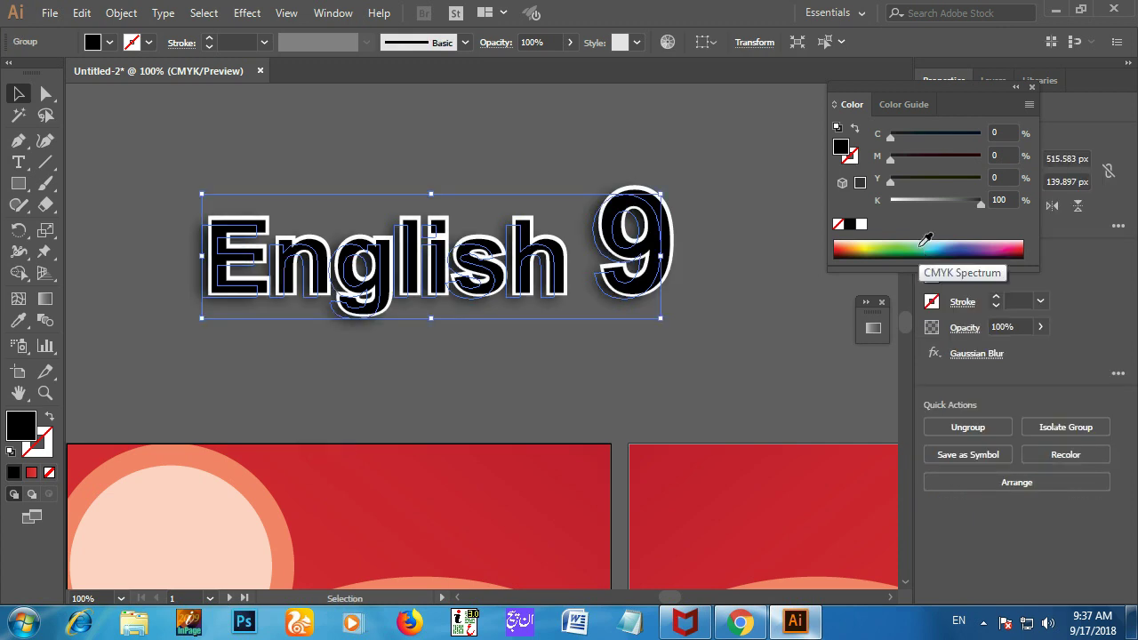
key(Down)
key(Down)
key(Down)
key(Down)
key(Down)
key(Down)
key(Down)
key(Down)
key(Down)
key(Down)
key(Down)
key(Down)
key(Down)
key(Right)
key(Right)
key(Right)
key(Right)
key(Right)
key(Right)
key(Right)
key(Right)
key(Right)
key(Right)
key(Right)
key(Right)
key(Right)
key(Right)
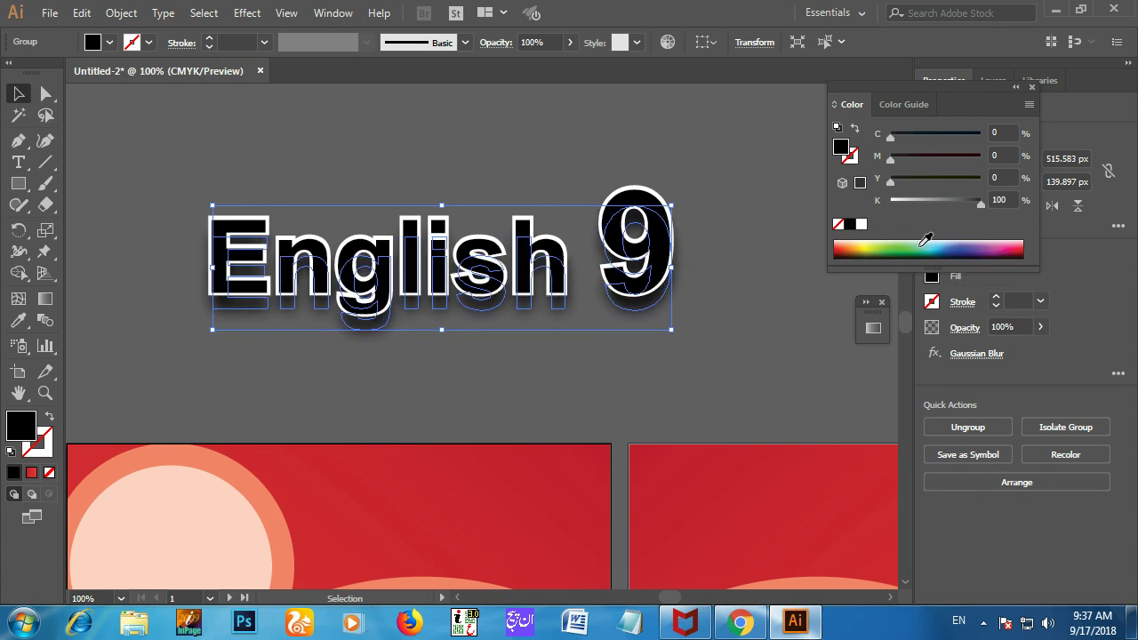
key(Right)
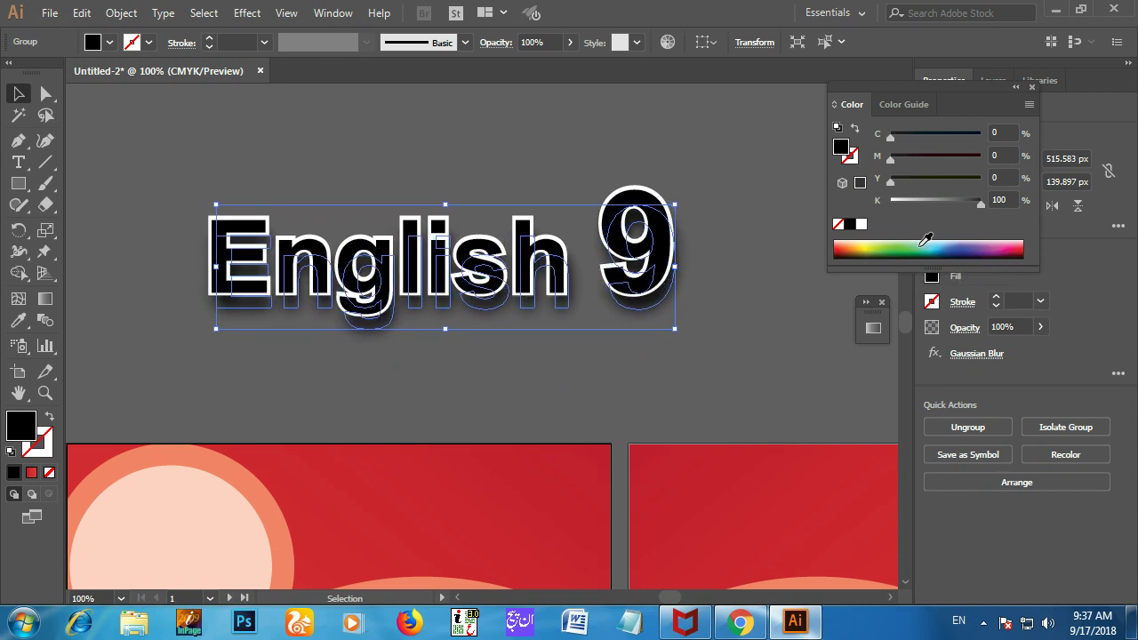
key(Left)
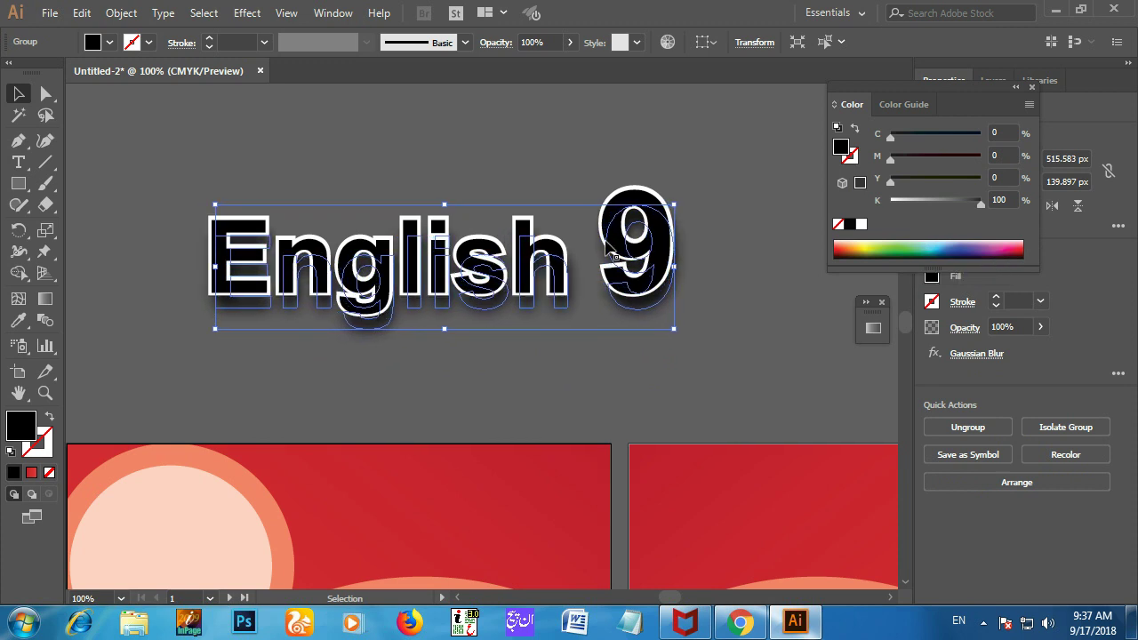
- Select only the blurred shadow and shift it about 12 px farther right and 1 px up
right_click(519, 267)
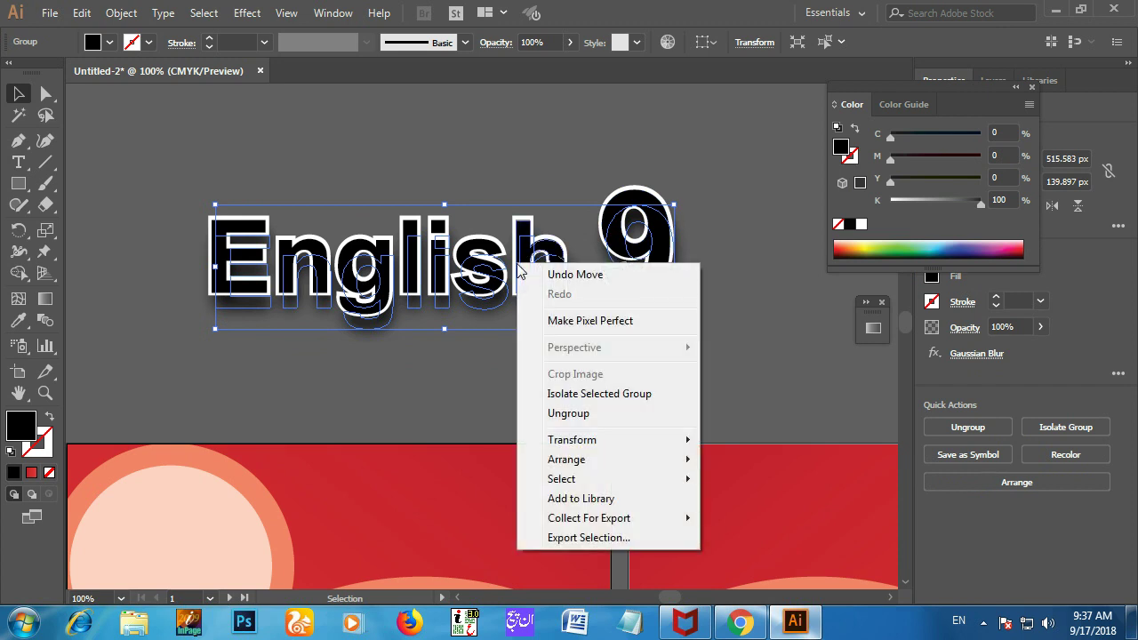
mouse_move(586, 475)
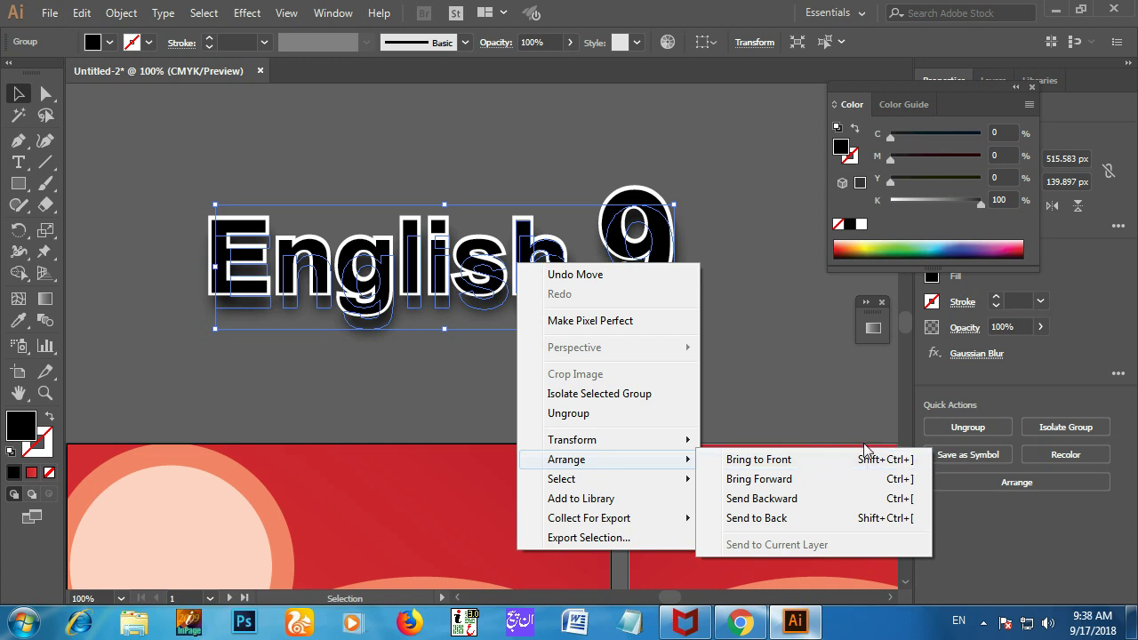
click(75, 182)
drag(166, 223, 579, 300)
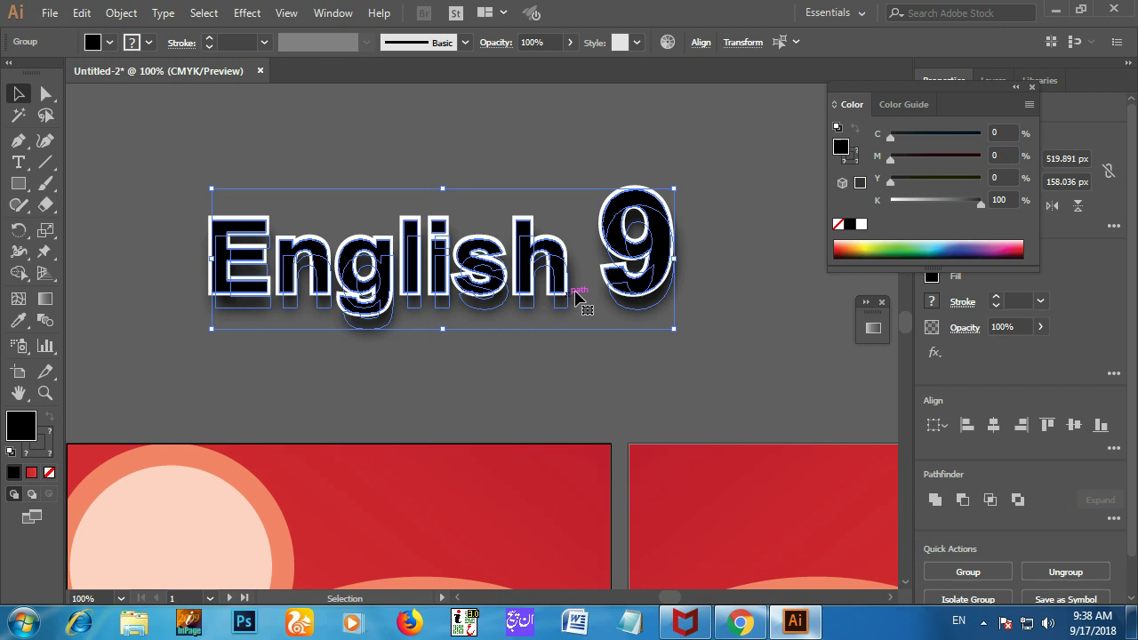
click(646, 330)
click(640, 316)
key(Right)
key(Right)
key(Right)
key(Right)
key(Right)
key(Right)
key(Right)
key(Right)
key(Left)
key(Left)
key(Left)
key(Left)
key(Left)
key(Left)
key(Left)
key(Left)
key(Left)
key(Left)
key(Left)
key(Left)
key(Right)
key(Right)
key(Right)
key(Right)
key(Right)
key(Right)
key(Right)
key(Right)
key(Right)
key(Right)
key(Right)
key(Right)
key(Right)
key(Right)
key(Right)
key(Right)
key(Up)
key(Up)
key(Up)
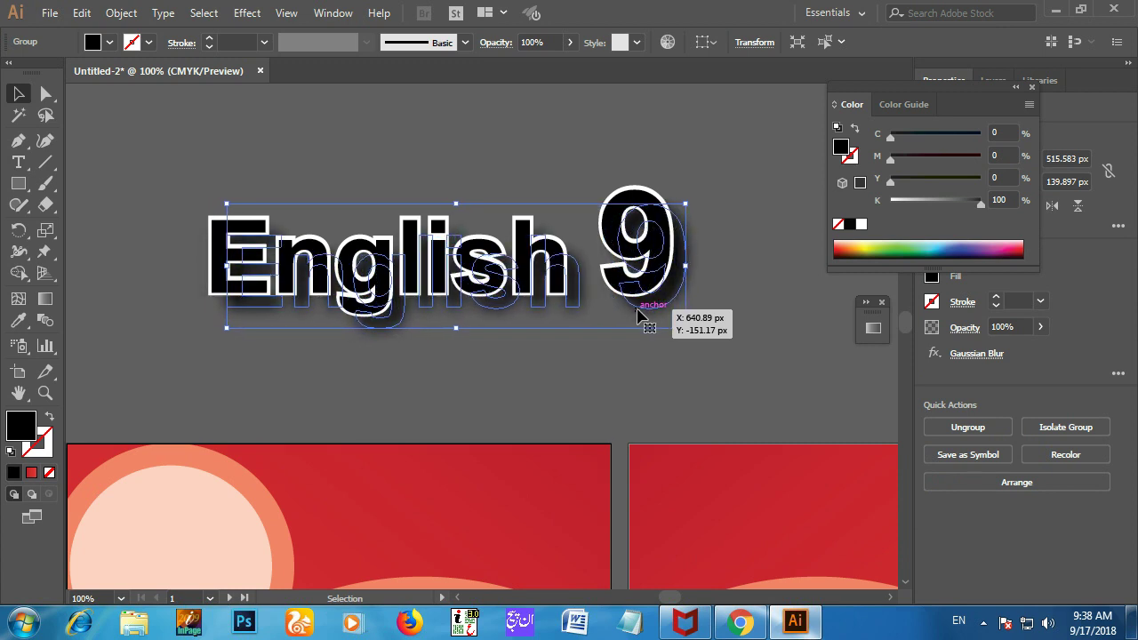
- Group the title with its white outline and blurred shadow, and move the group onto the upper part of the left cover
click(208, 170)
key(a)
drag(101, 148, 767, 323)
key(v)
click(574, 399)
scroll(575, 399, down, 2)
drag(489, 327, 449, 488)
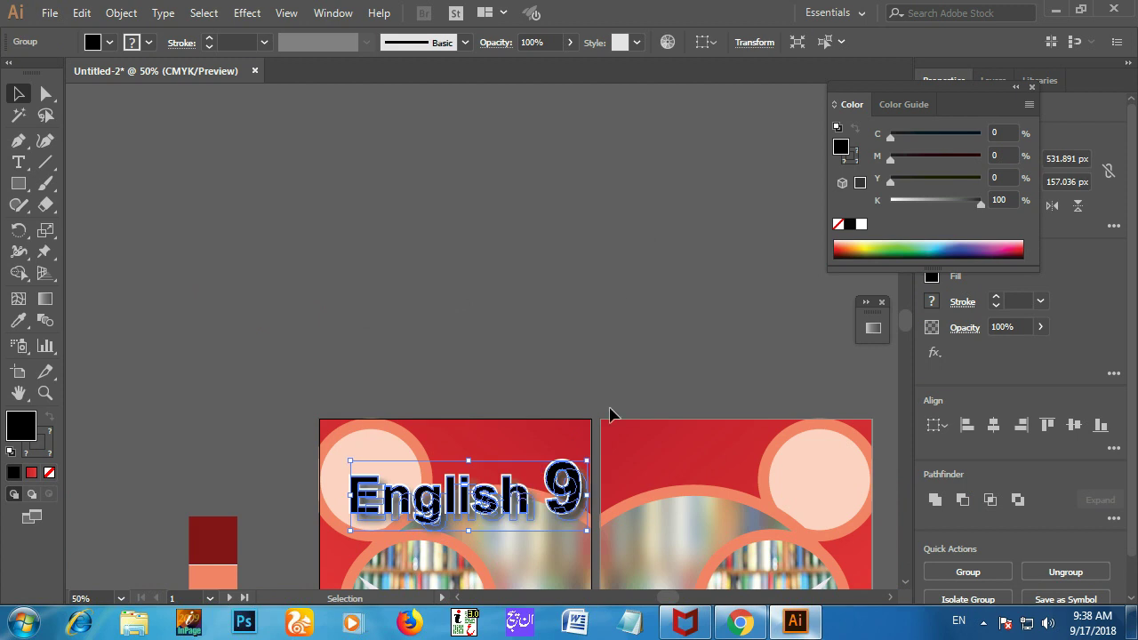
- Nudge the title group slightly left and down within the left cover
key(Up)
key(Up)
key(Up)
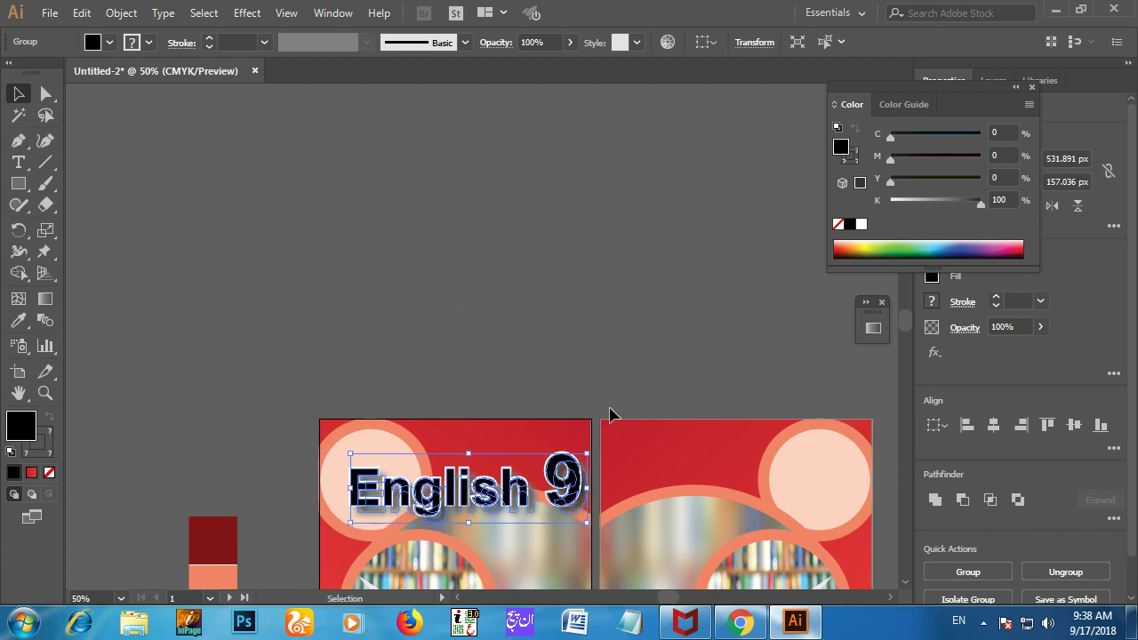
key(Down)
key(Down)
key(Down)
key(Down)
key(Down)
key(Left)
key(Left)
key(Left)
key(Left)
key(Left)
key(Left)
key(Down)
key(Down)
- Scale the title group down to about 505 px wide, nudge it slightly down and right on the cover, and deselect it
scroll(536, 587, up, 2)
drag(624, 322, 601, 331)
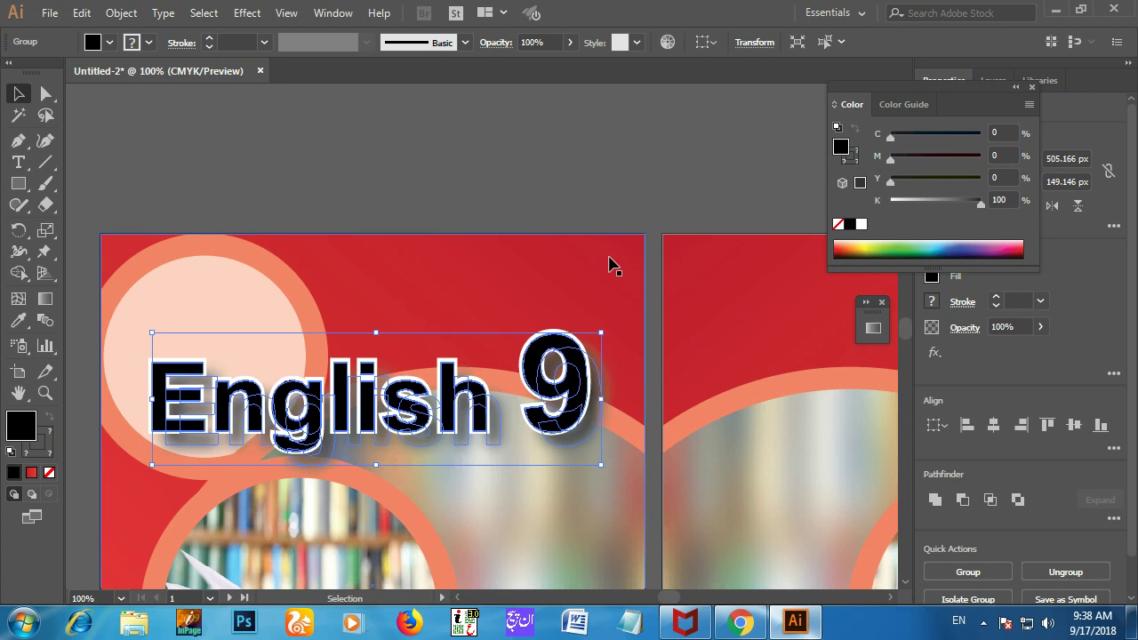
key(Down)
key(Down)
key(Down)
key(Down)
key(Down)
key(Down)
key(Down)
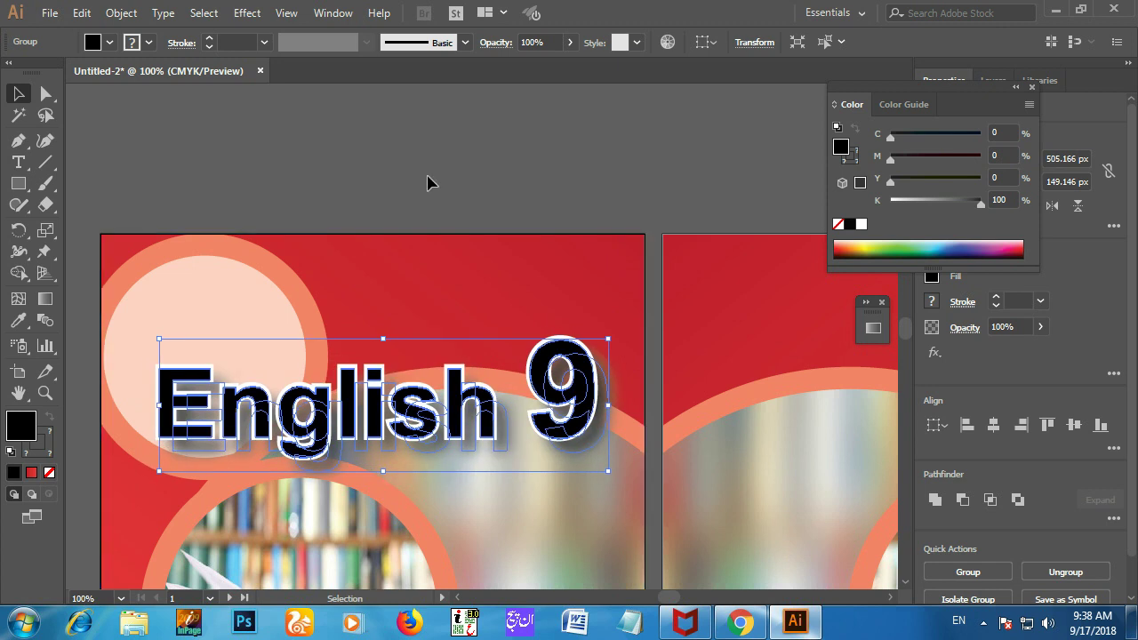
click(427, 179)
key(ctrl+minus)
key(ctrl+minus)
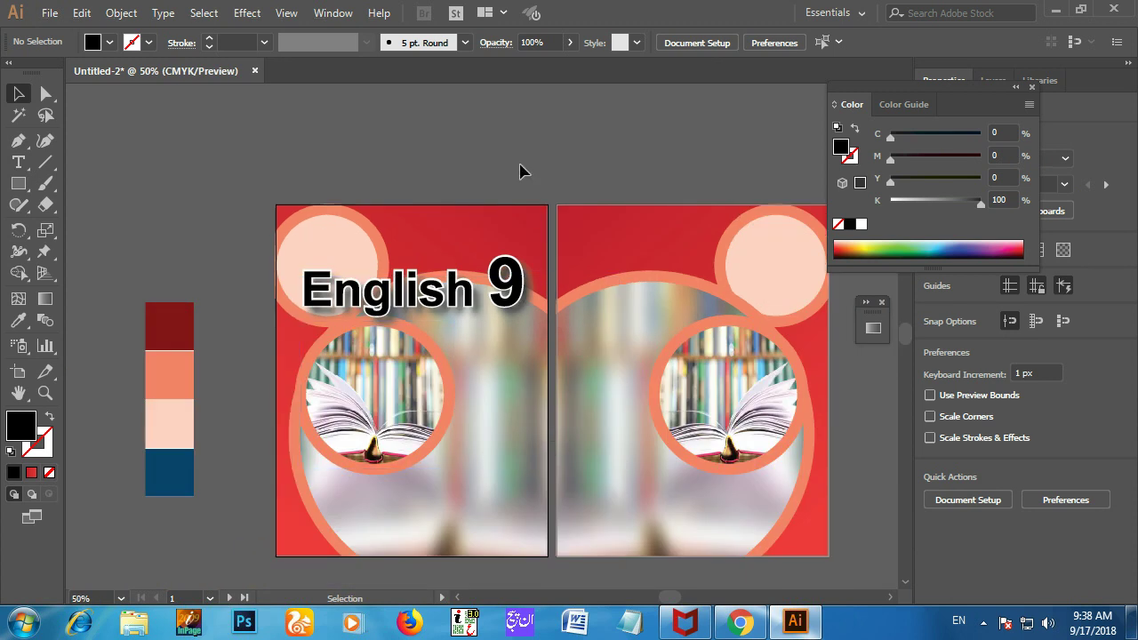
- Add the text "ABC" above the left cover and scale it up to about 65 pt
click(17, 168)
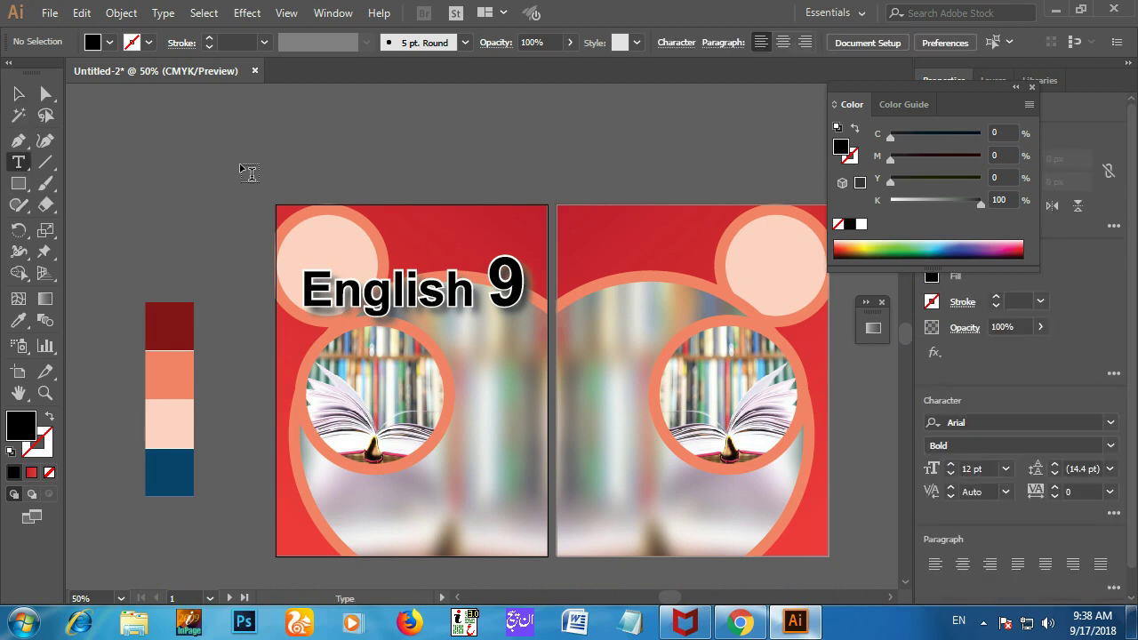
click(241, 164)
text(AB)
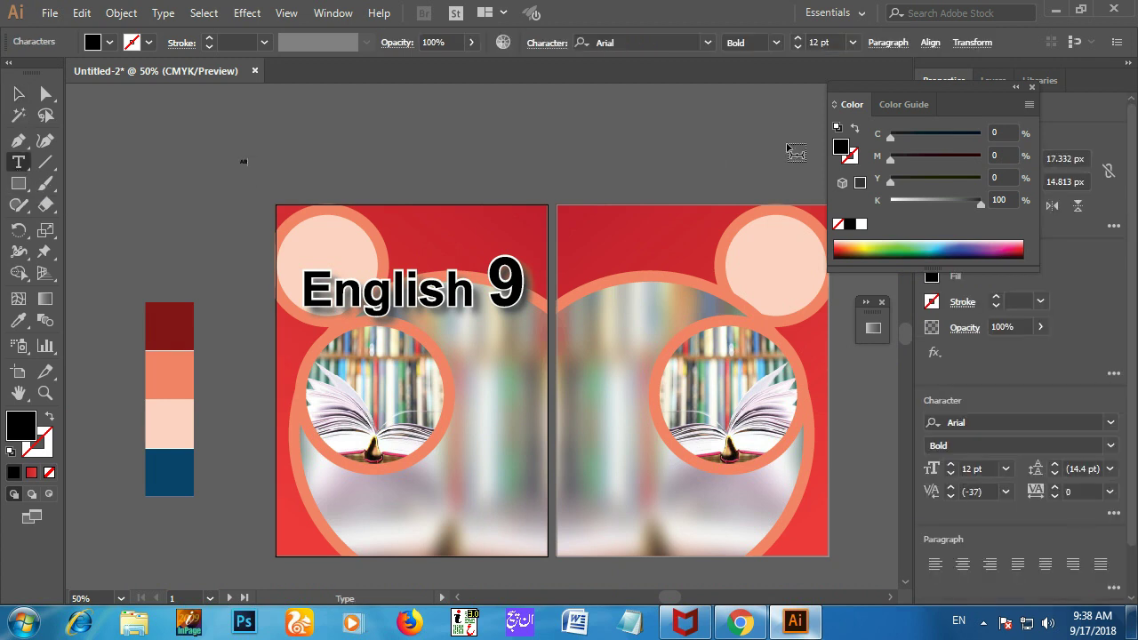
text(C)
key(Escape)
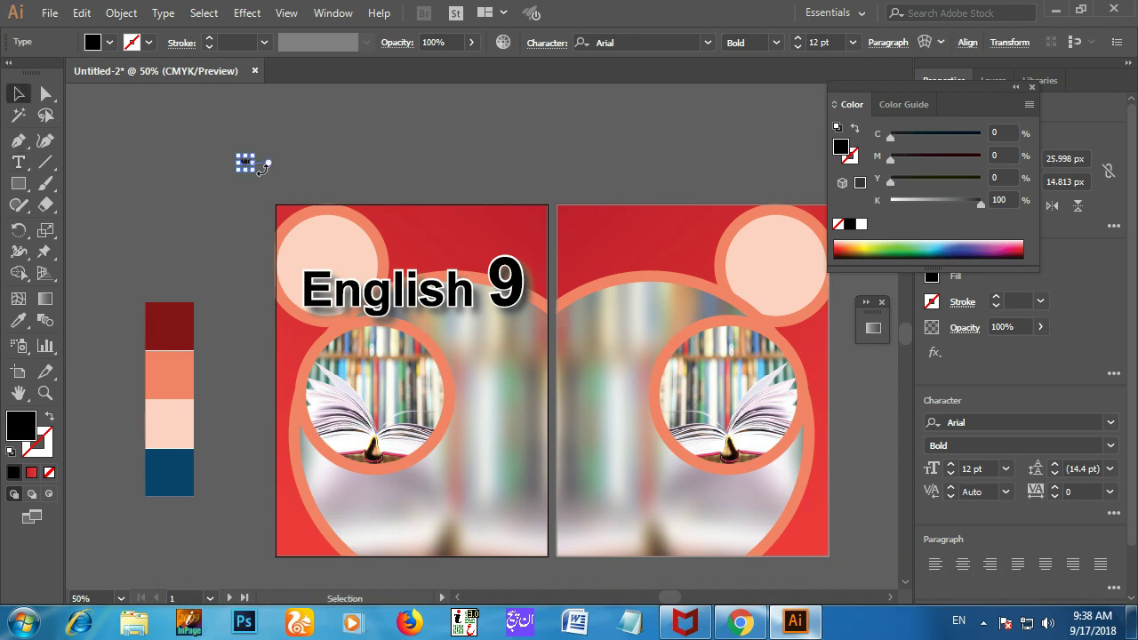
drag(253, 167, 310, 210)
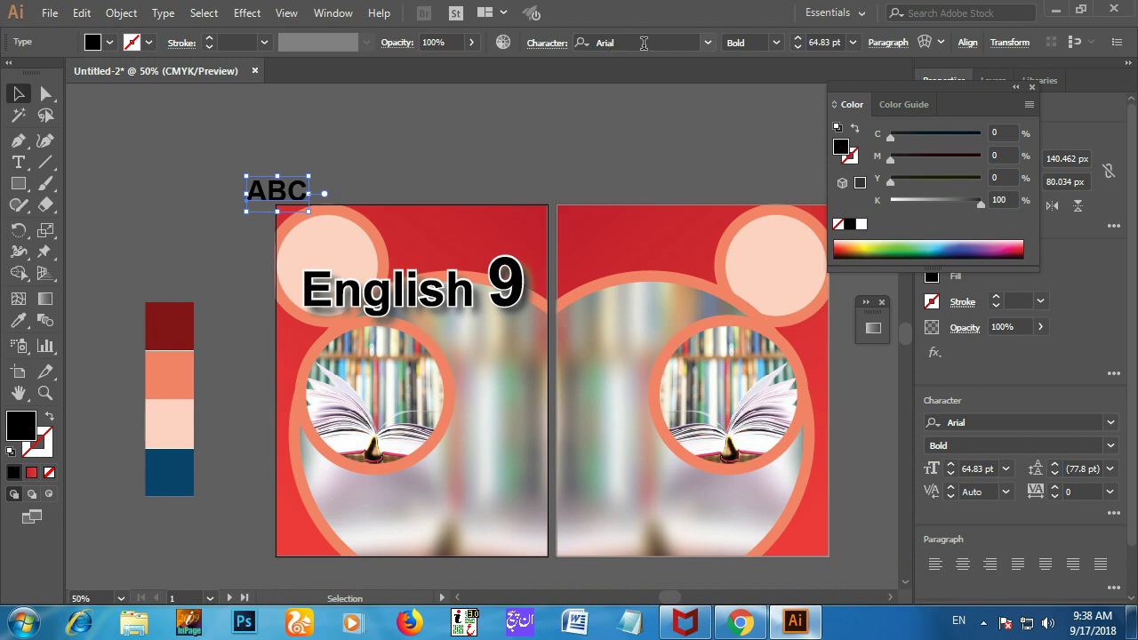
- Set the font of the "ABC" text to Arial Black
click(665, 44)
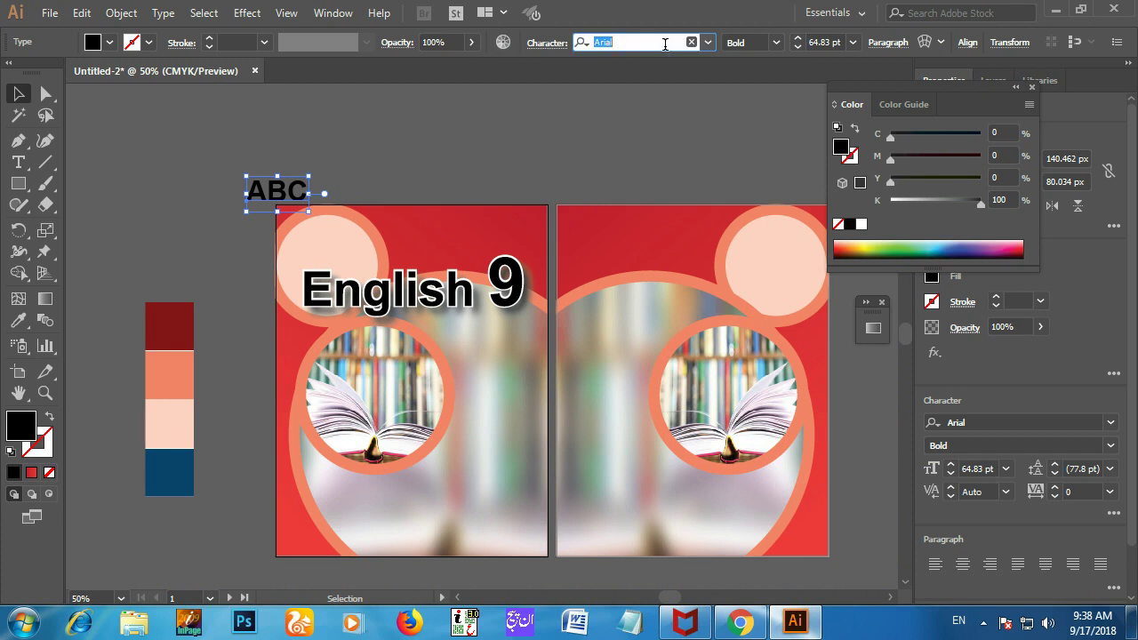
text(aria)
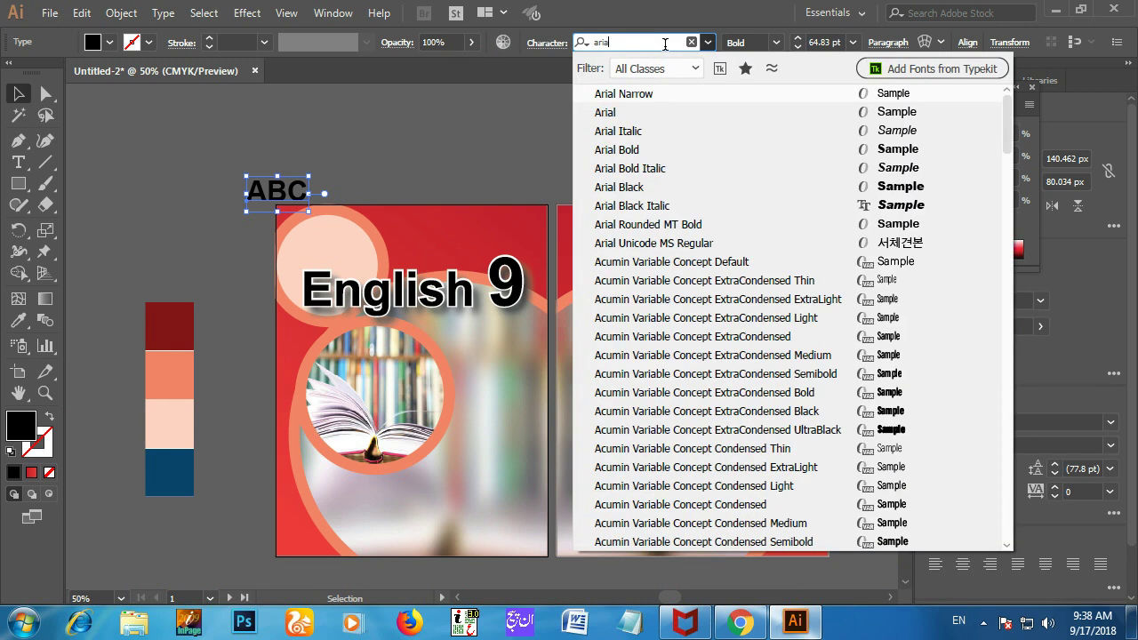
key(Down)
key(Down)
key(Down)
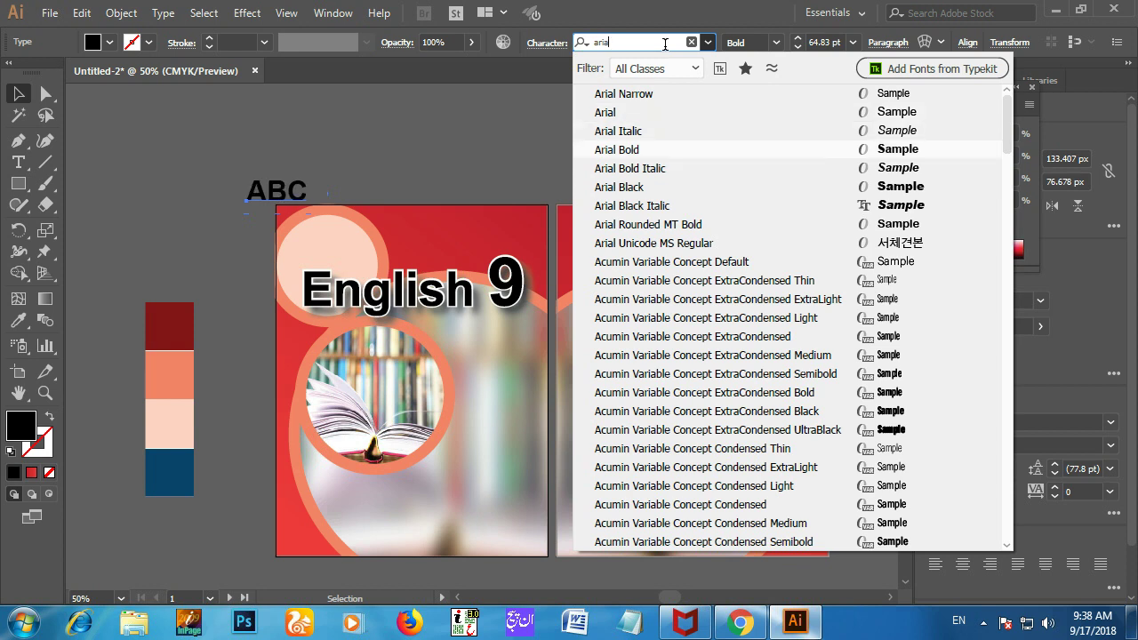
key(Down)
key(Down)
key(Return)
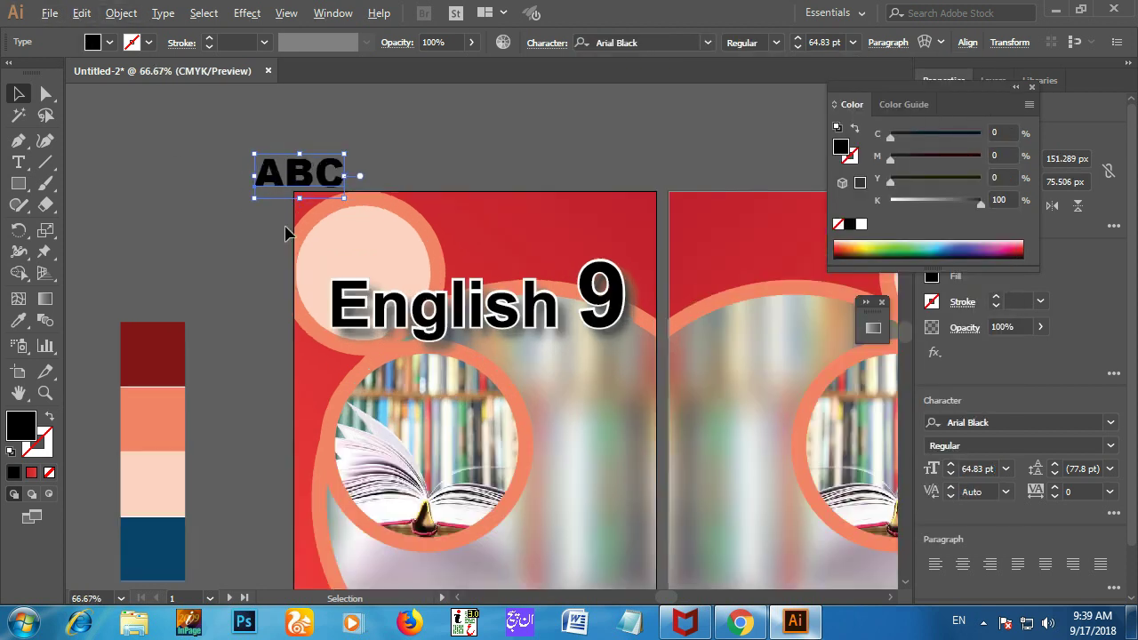
- Expand the "ABC" text's object and fill into outlines and ungroup the letters
scroll(295, 208, up, 1)
scroll(251, 133, up, 1)
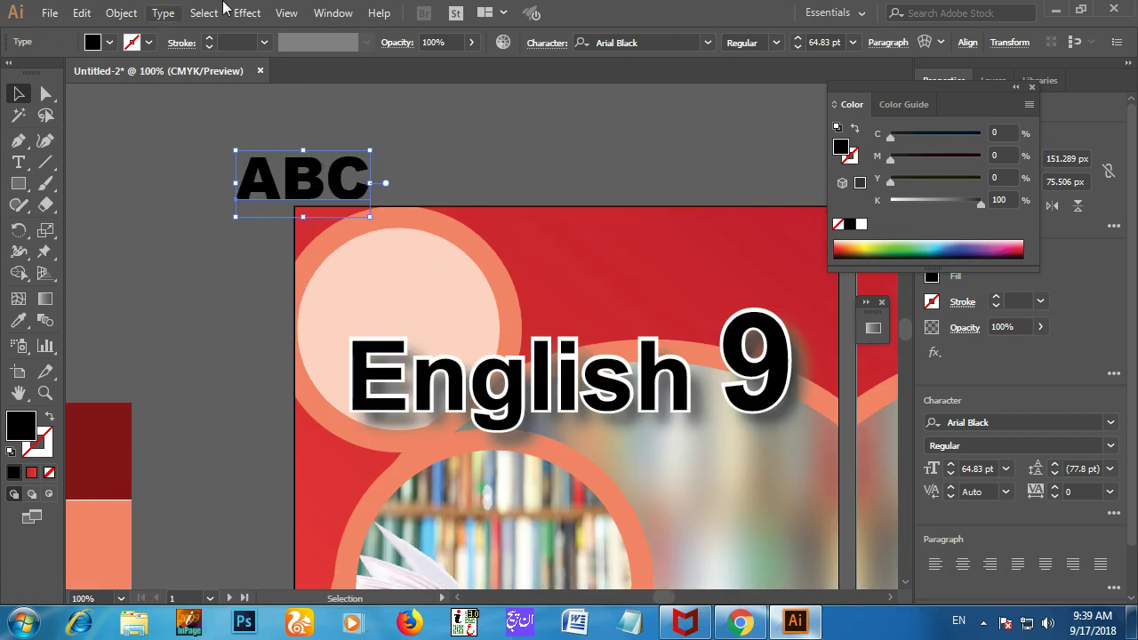
click(121, 13)
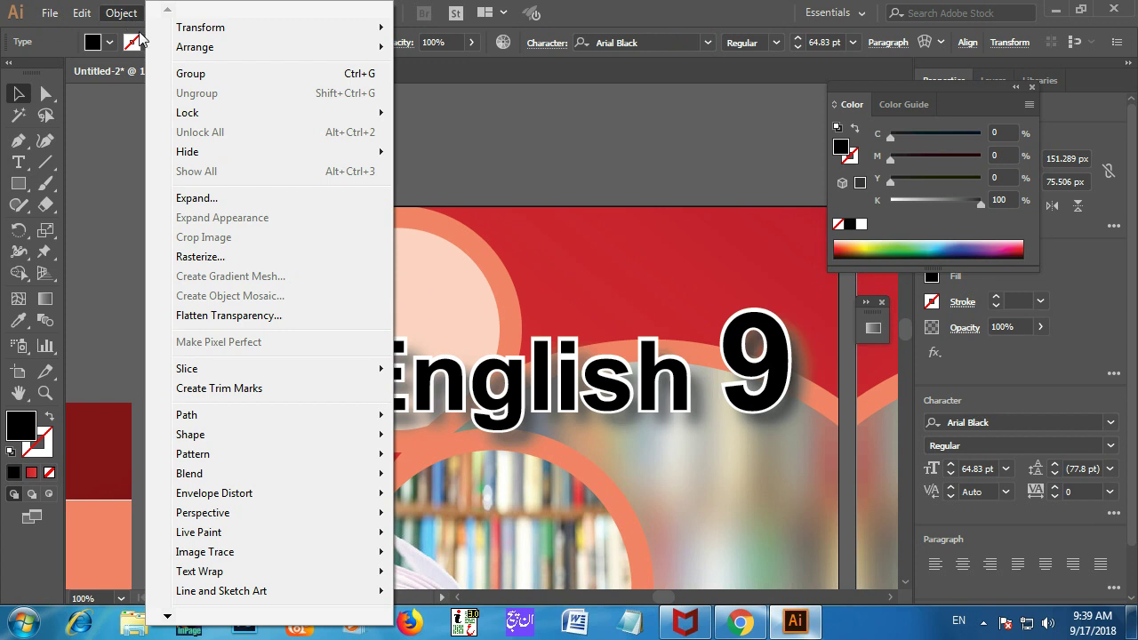
click(211, 196)
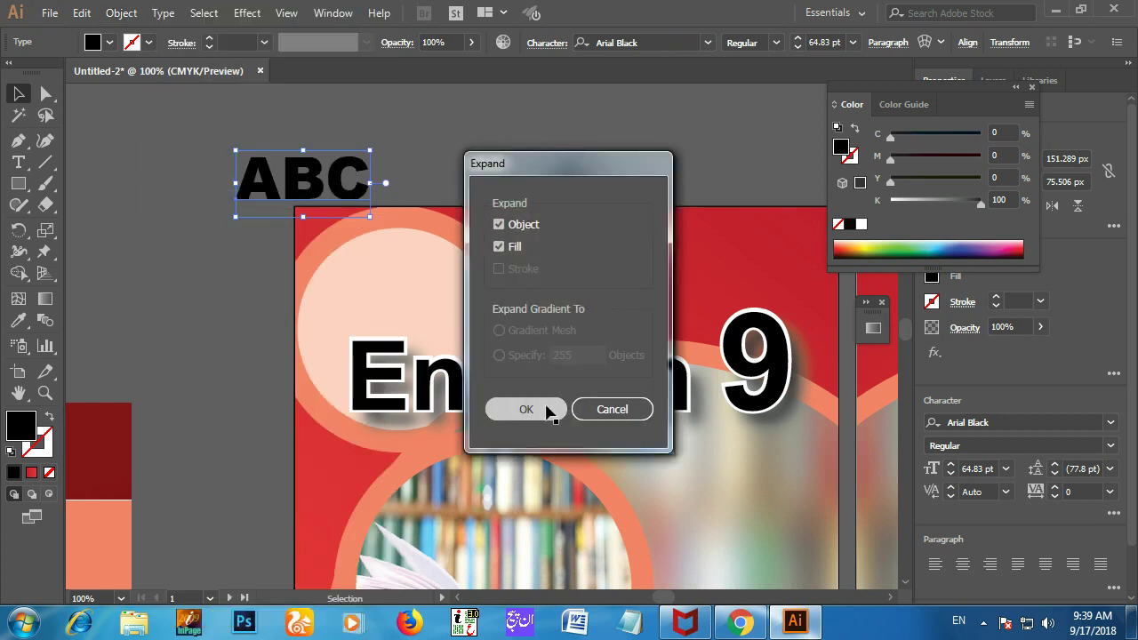
click(548, 411)
key(ctrl+shift+g)
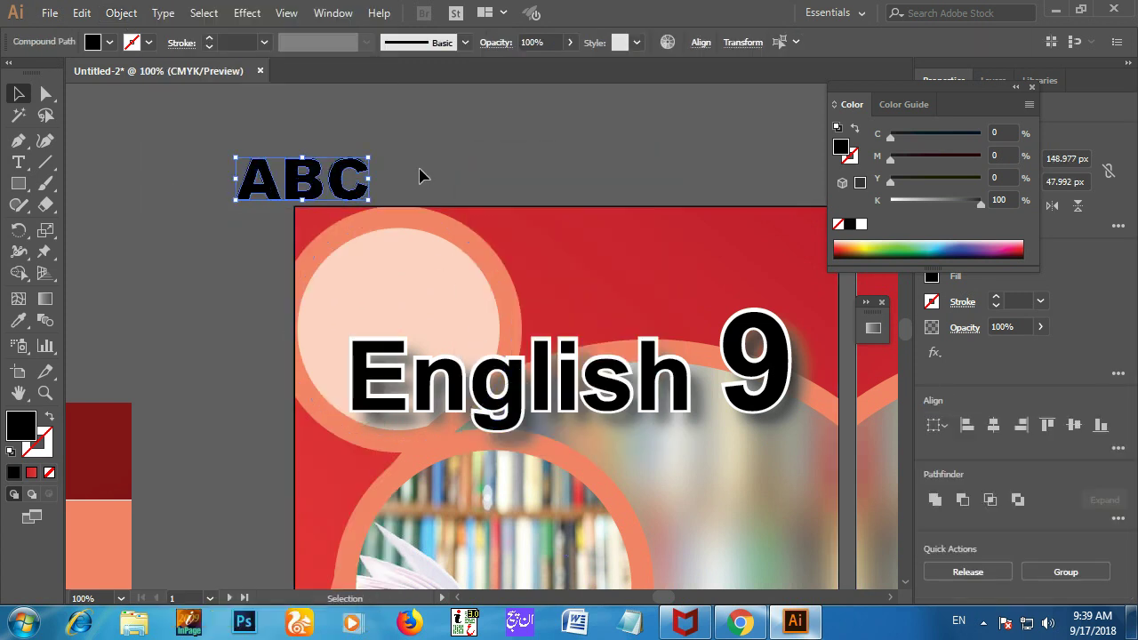
- Select the letter B on its own and shift it left until it overlaps the A
click(423, 179)
click(273, 190)
drag(273, 189, 313, 190)
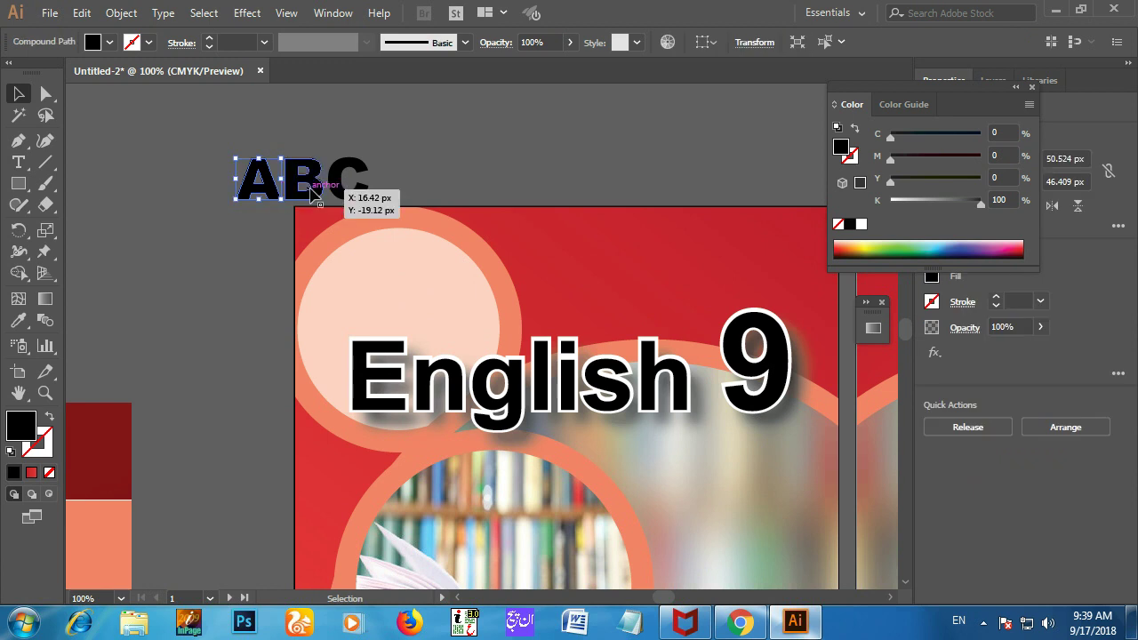
click(310, 188)
key(Left)
key(Left)
key(Left)
key(Left)
key(Left)
key(Left)
key(Left)
key(Left)
key(Left)
key(Left)
key(Left)
key(Left)
key(Left)
key(Left)
key(Left)
key(Left)
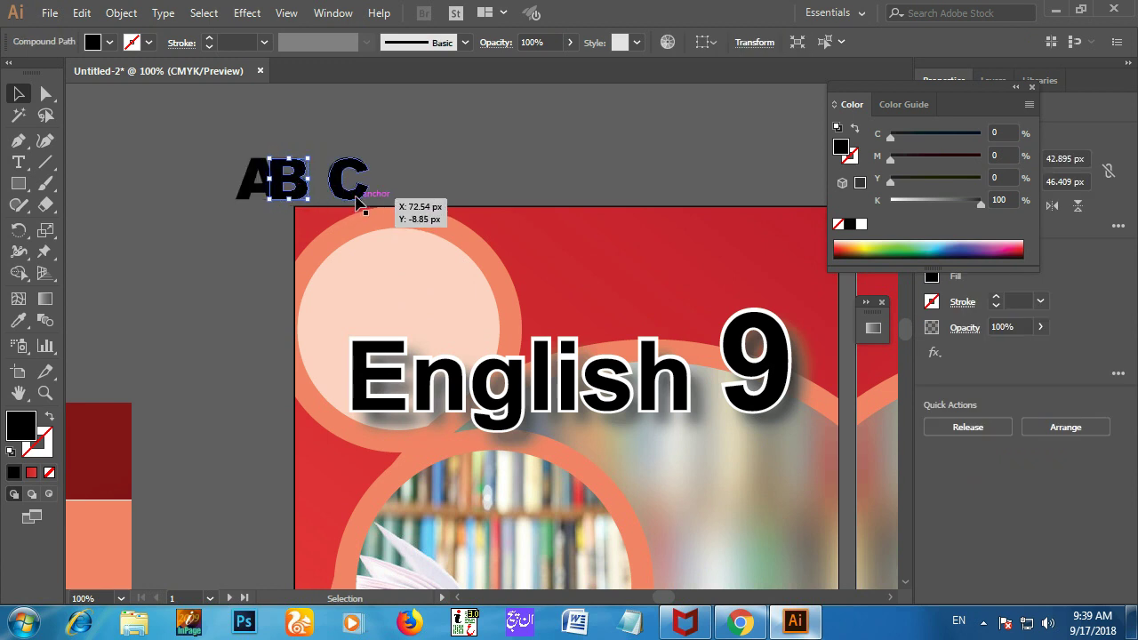
- Shift the letter C left until it overlaps the right edge of the B
drag(355, 198, 321, 197)
click(224, 192)
scroll(281, 206, up, 1)
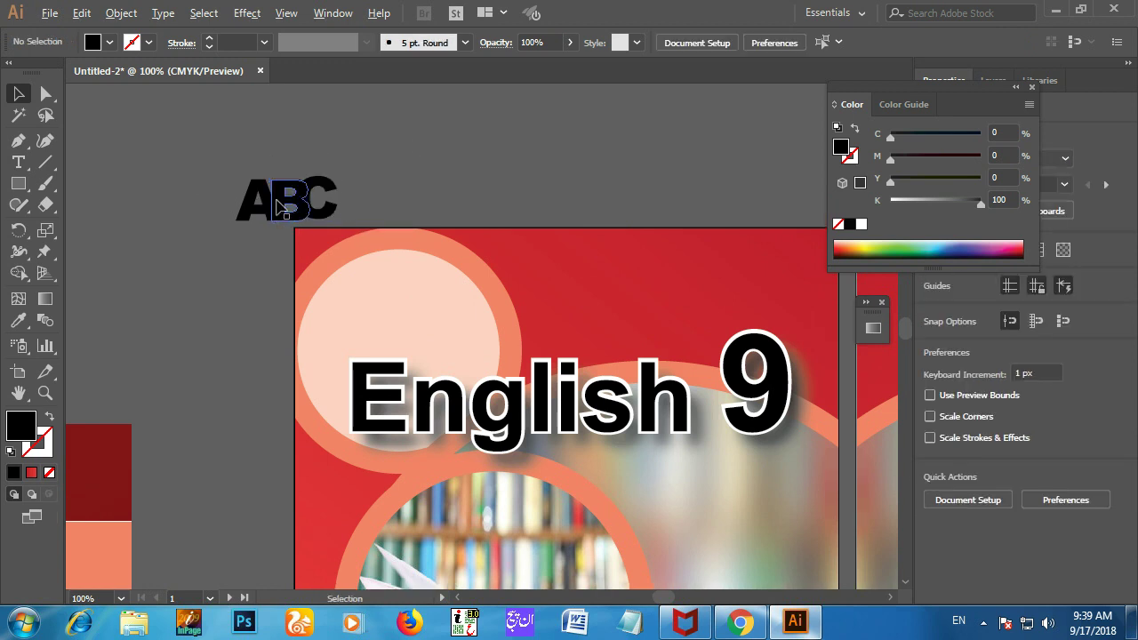
- Fill the letter A with the pure red swatch (M 100, Y 100)
scroll(281, 206, up, 1)
click(259, 202)
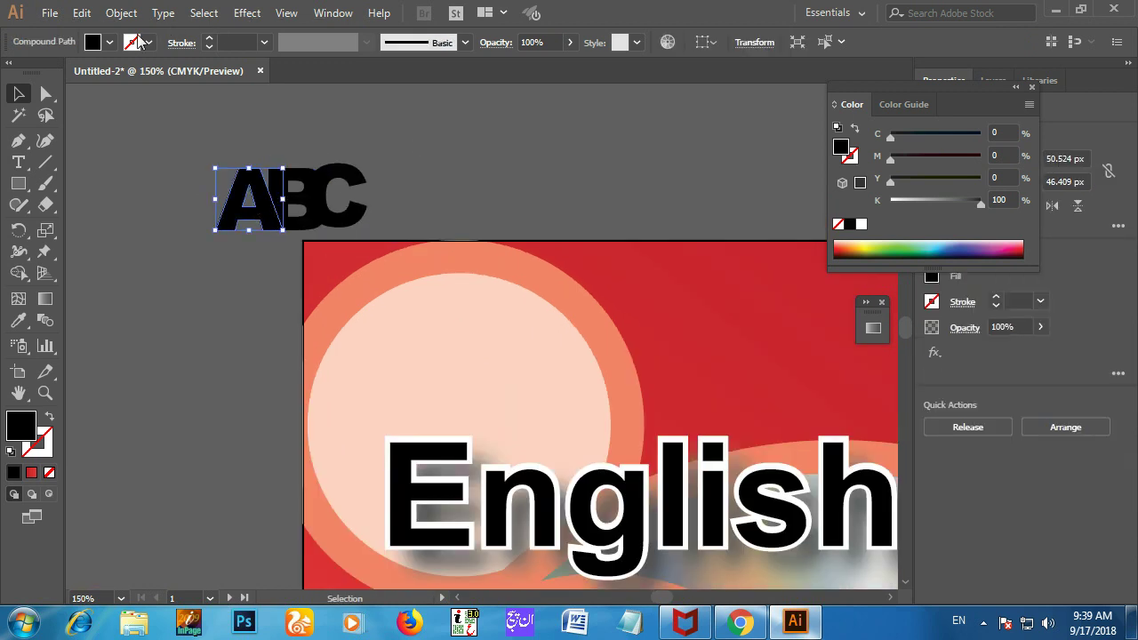
click(109, 43)
click(61, 72)
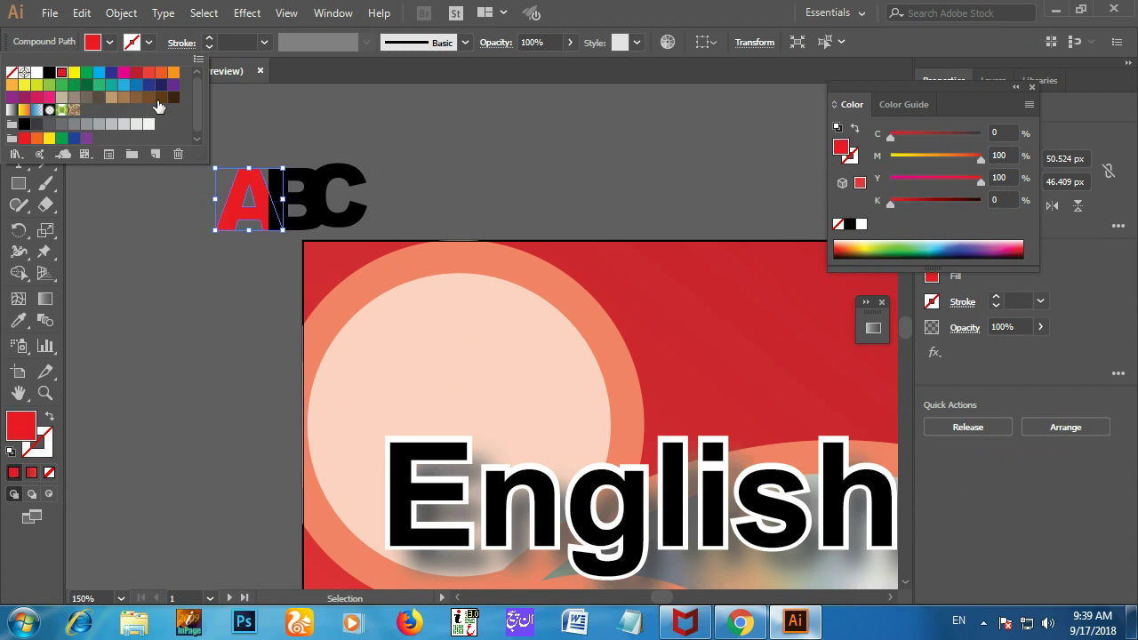
click(309, 176)
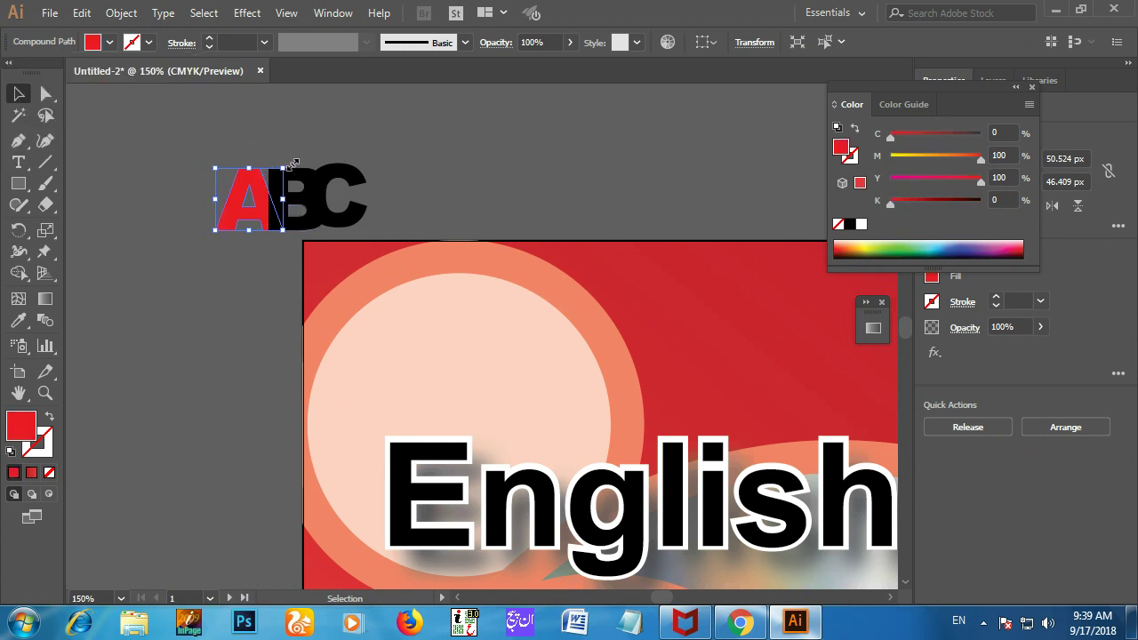
click(184, 97)
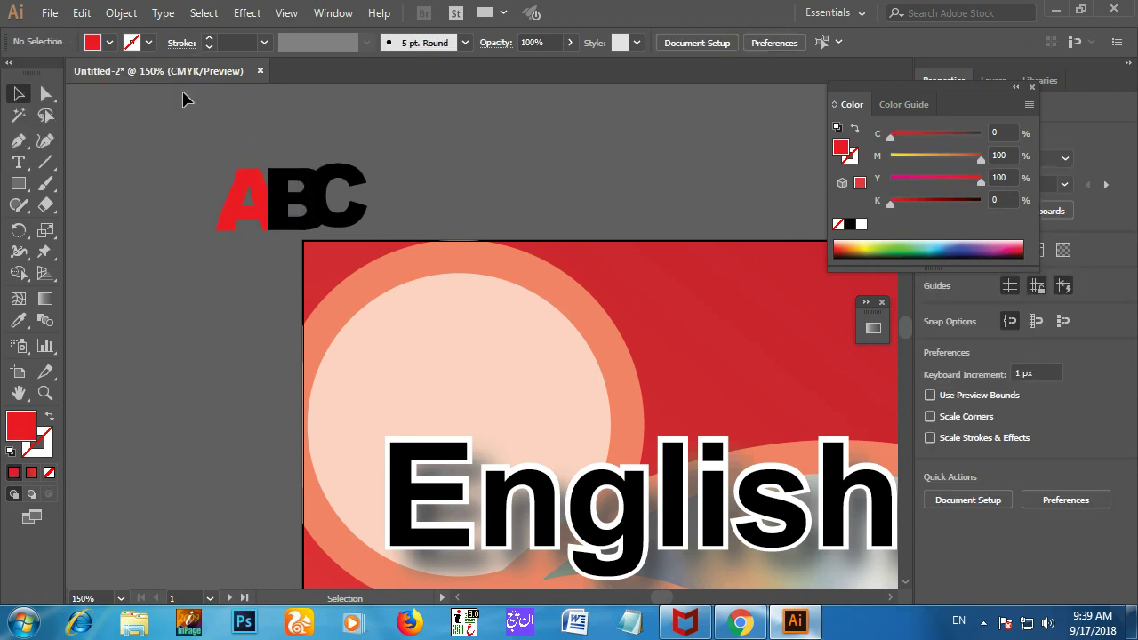
- Fill the letter B with the pure yellow swatch (Y 100)
click(299, 189)
click(110, 42)
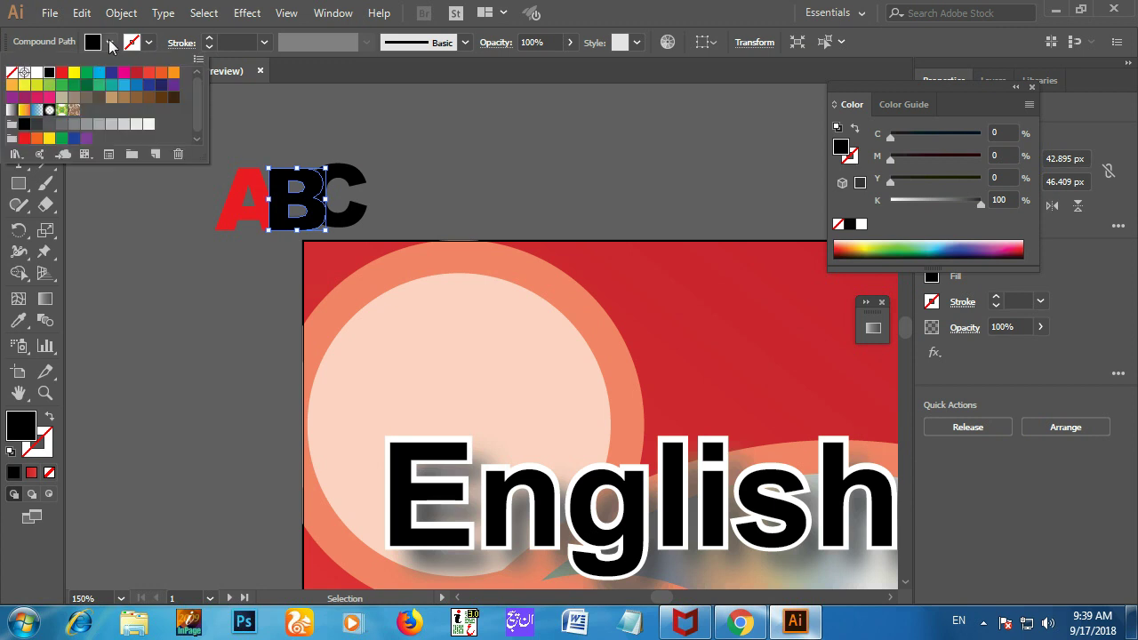
click(61, 72)
click(402, 174)
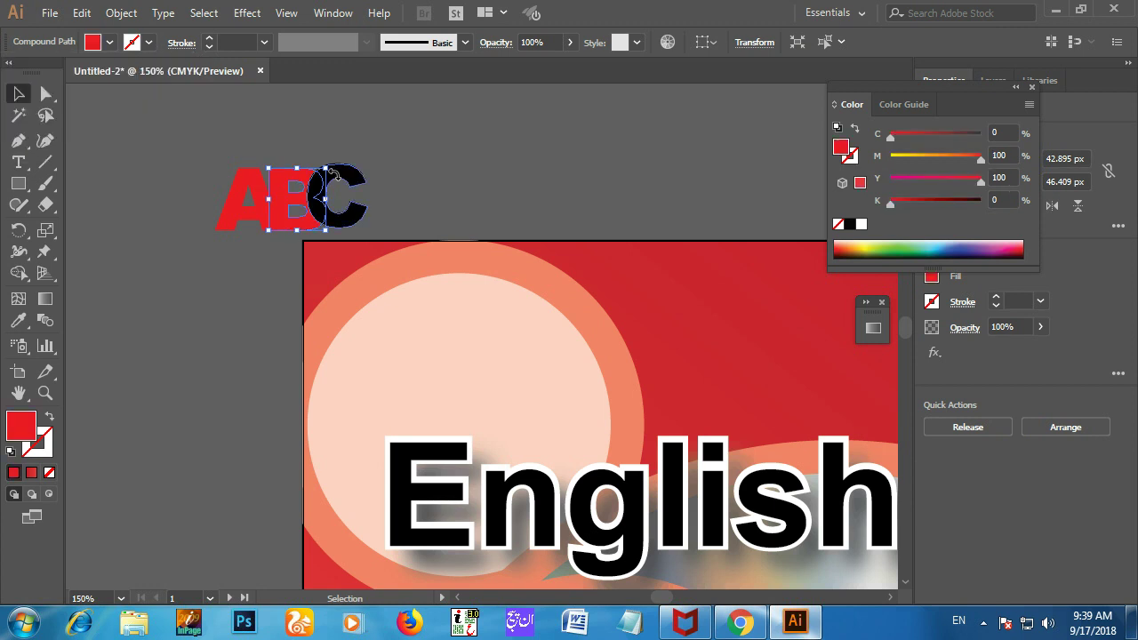
click(110, 42)
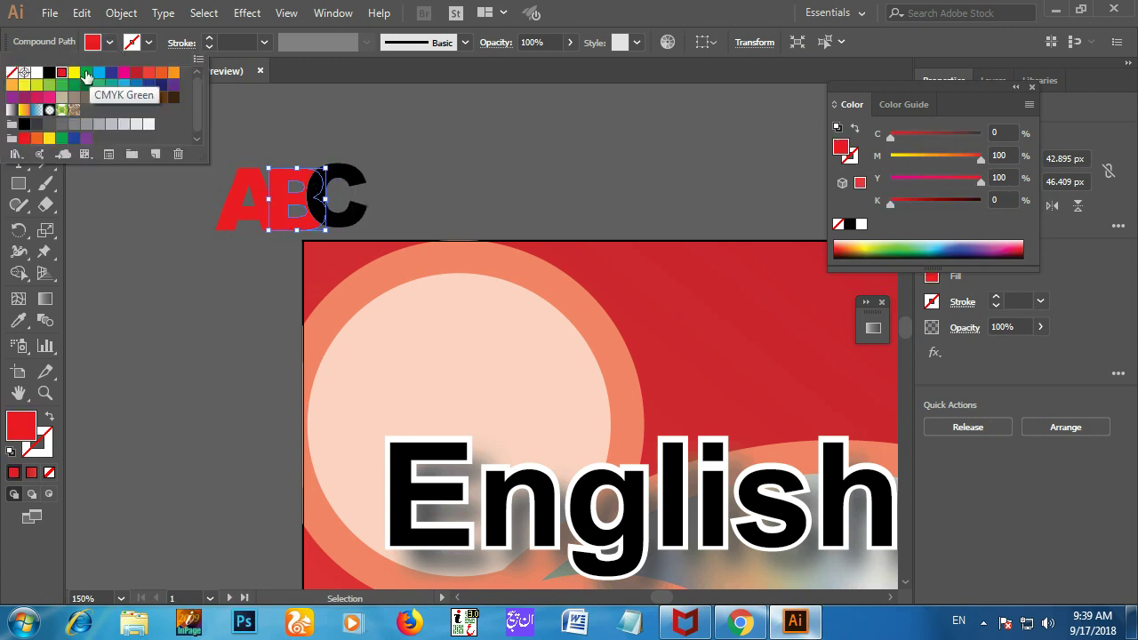
click(75, 80)
click(383, 178)
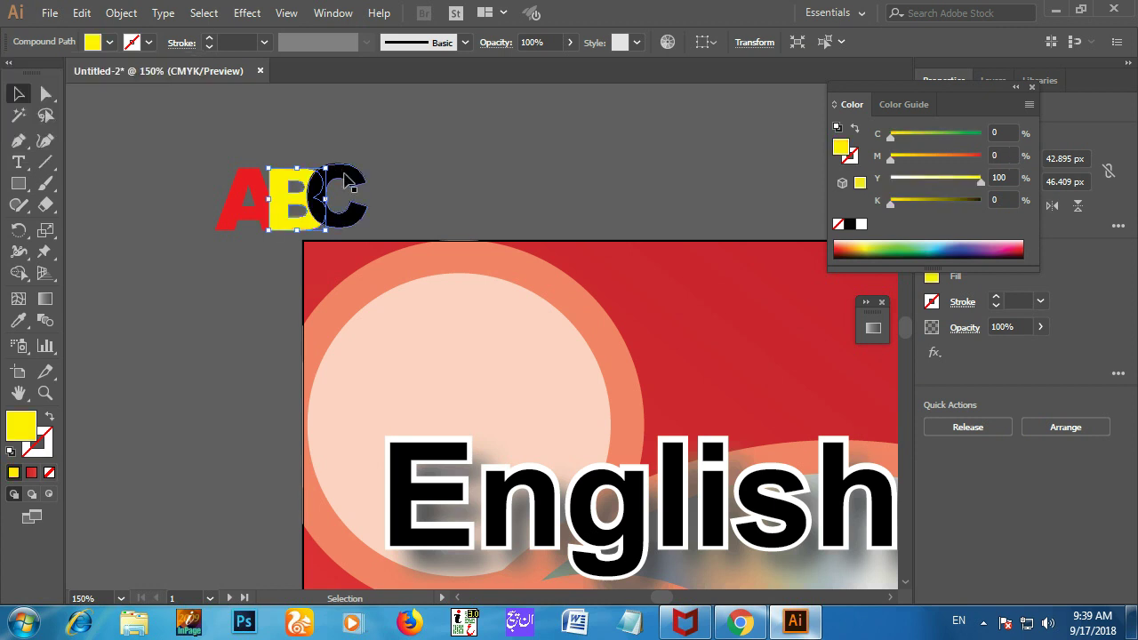
- Fill the letter C with the CMYK Green swatch
click(352, 186)
click(110, 44)
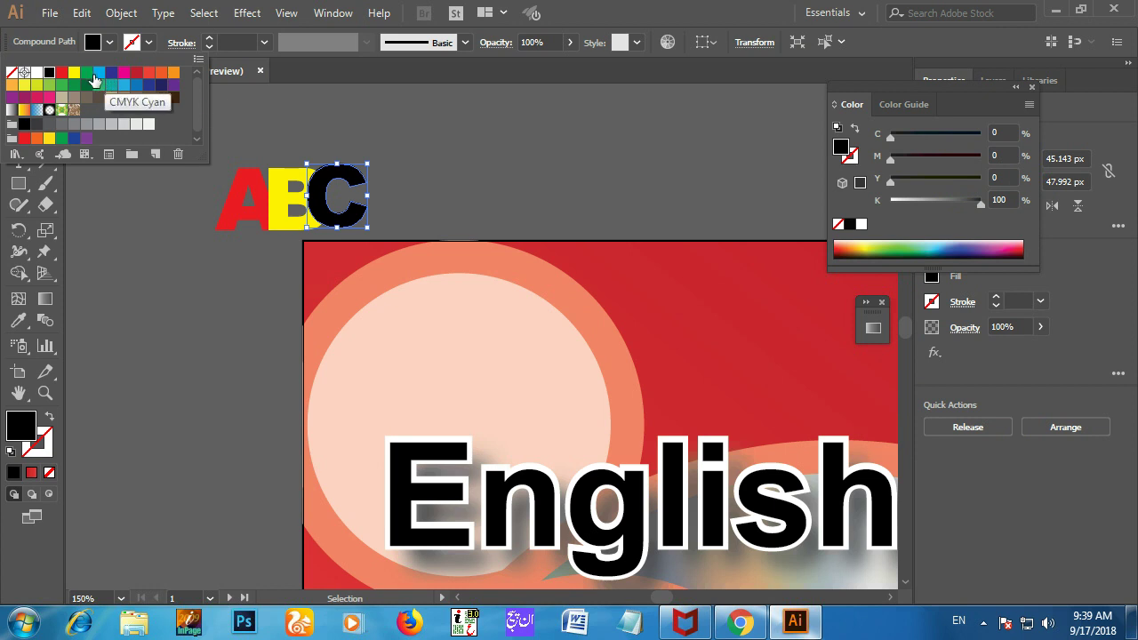
click(86, 72)
click(439, 167)
- Group the three coloured letters and ungroup them again
drag(192, 166, 418, 229)
key(a)
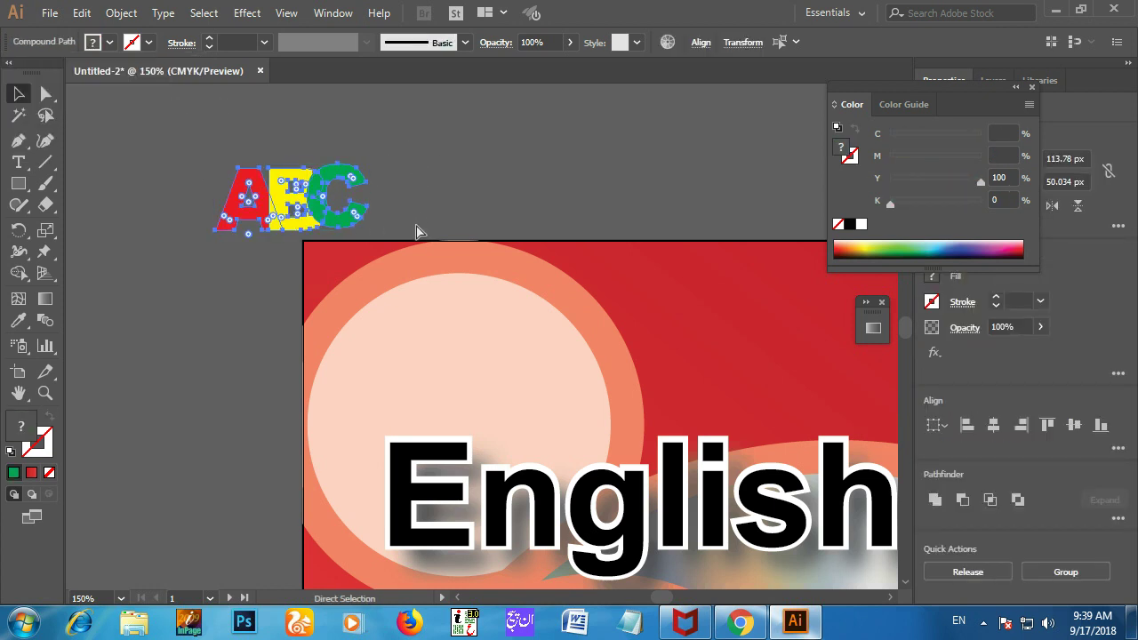
key(ctrl+g)
key(v)
click(399, 193)
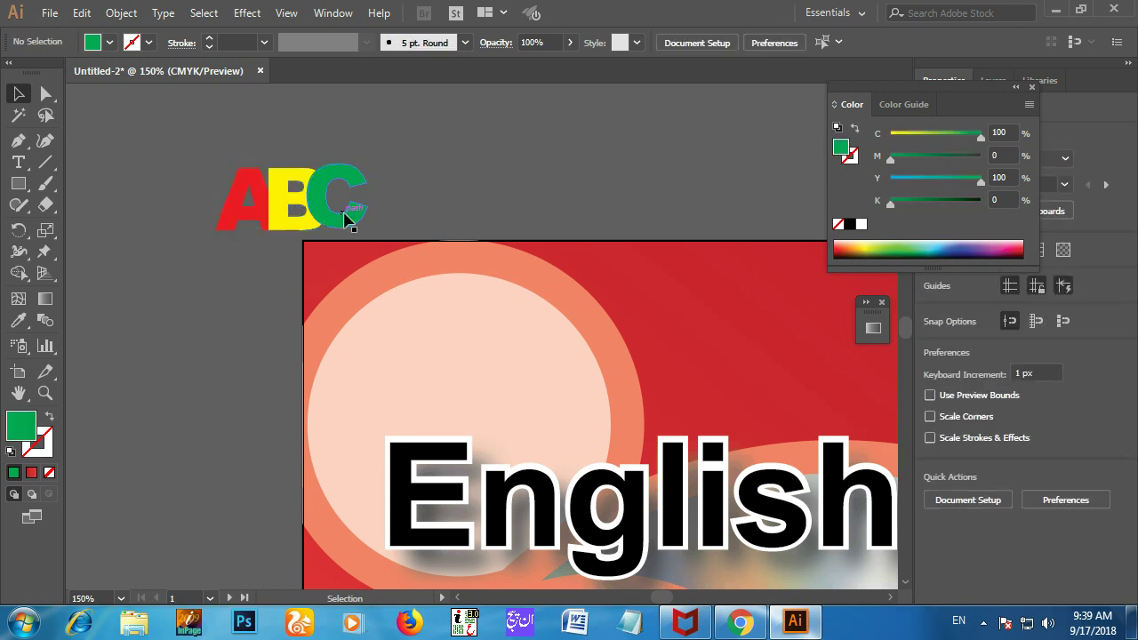
click(347, 222)
key(ctrl+shift+g)
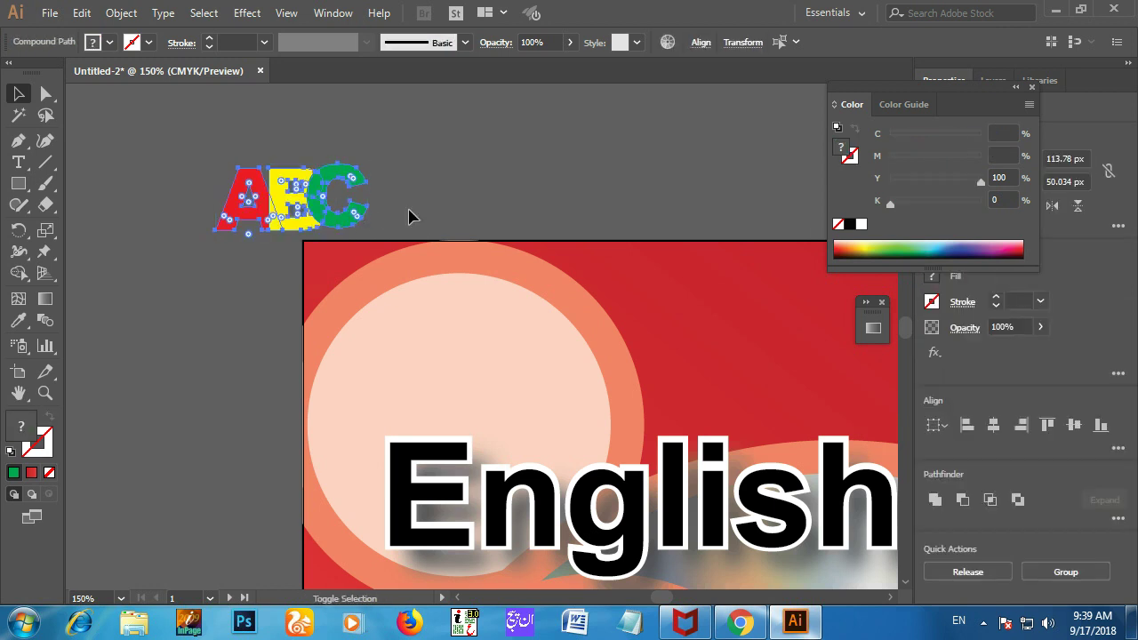
click(409, 210)
- Lower the letter C slightly so its base lines up with the A and B, and group the three letters
click(364, 221)
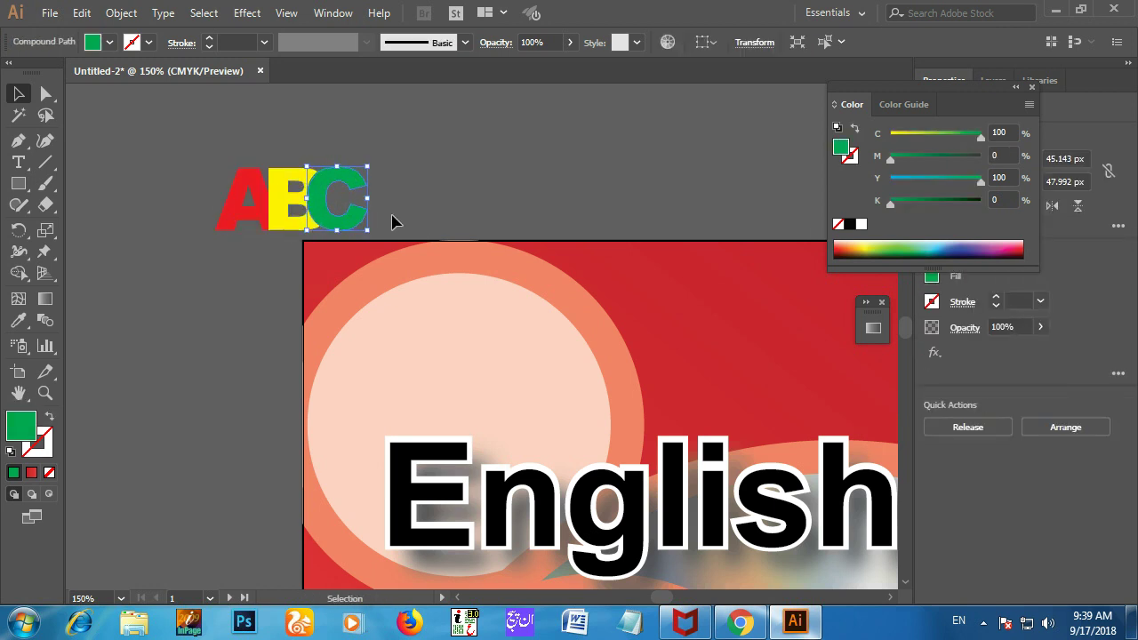
click(394, 221)
drag(205, 176, 436, 223)
key(a)
key(ctrl+g)
key(v)
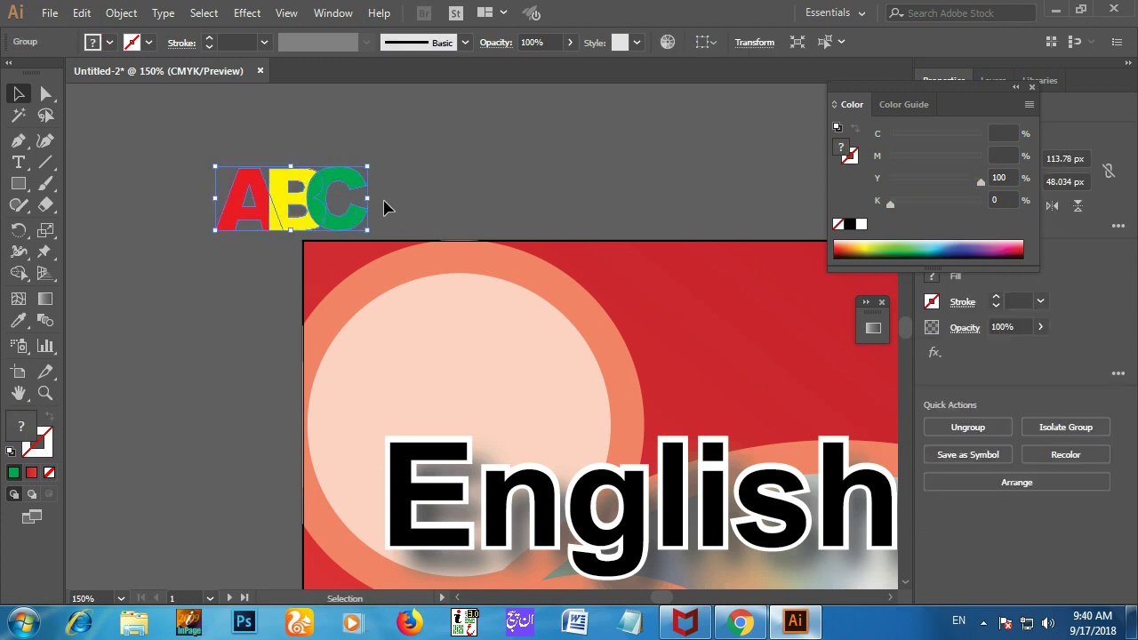
- Move the ABC group onto the left cover below the round book picture and enlarge it to about 182 × 77 px
key(ctrl+minus)
key(ctrl+minus)
drag(373, 190, 476, 529)
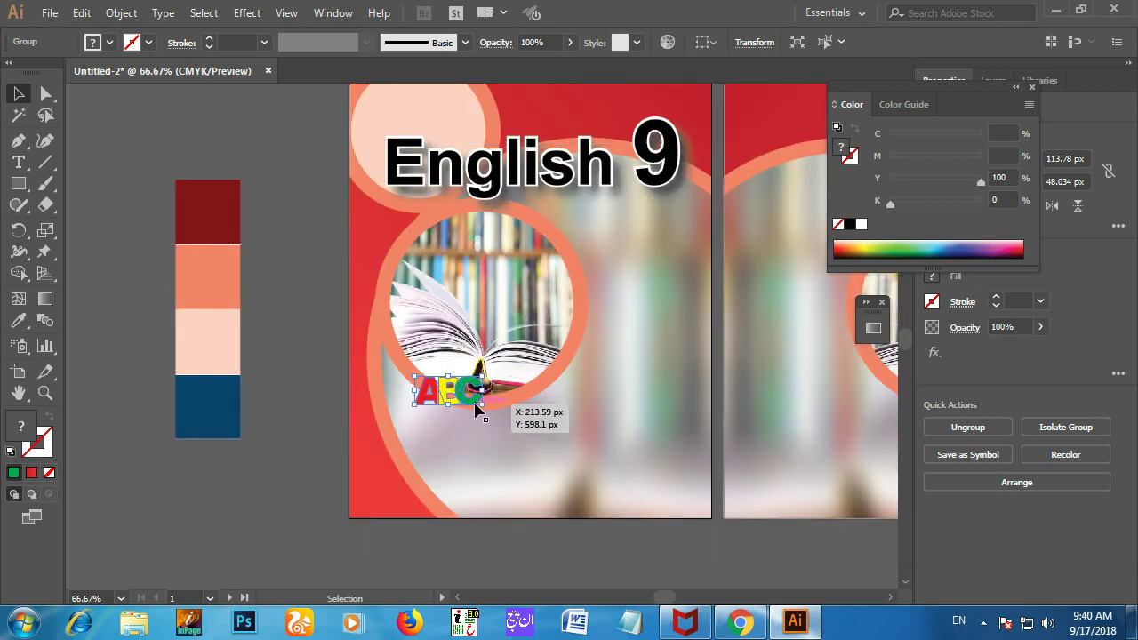
scroll(477, 408, up, 1)
scroll(474, 472, up, 1)
drag(488, 432, 464, 490)
scroll(540, 548, up, 1)
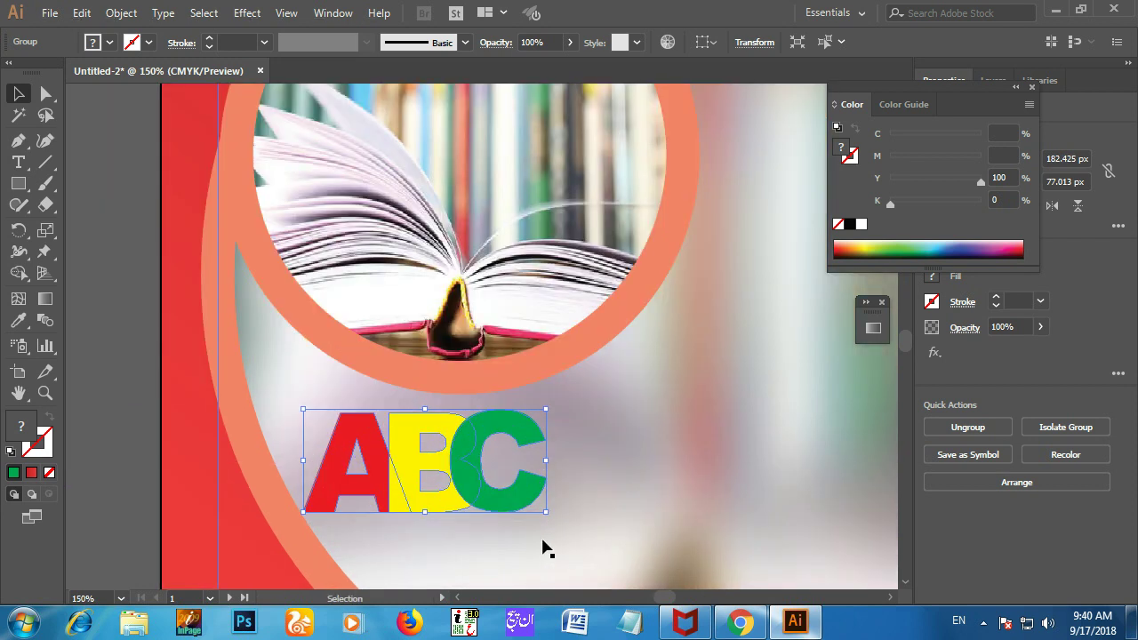
- Add the two-line text "Publisher Presents" / "Urdu Bazar Lahore" to the right of the ABC logo
key(t)
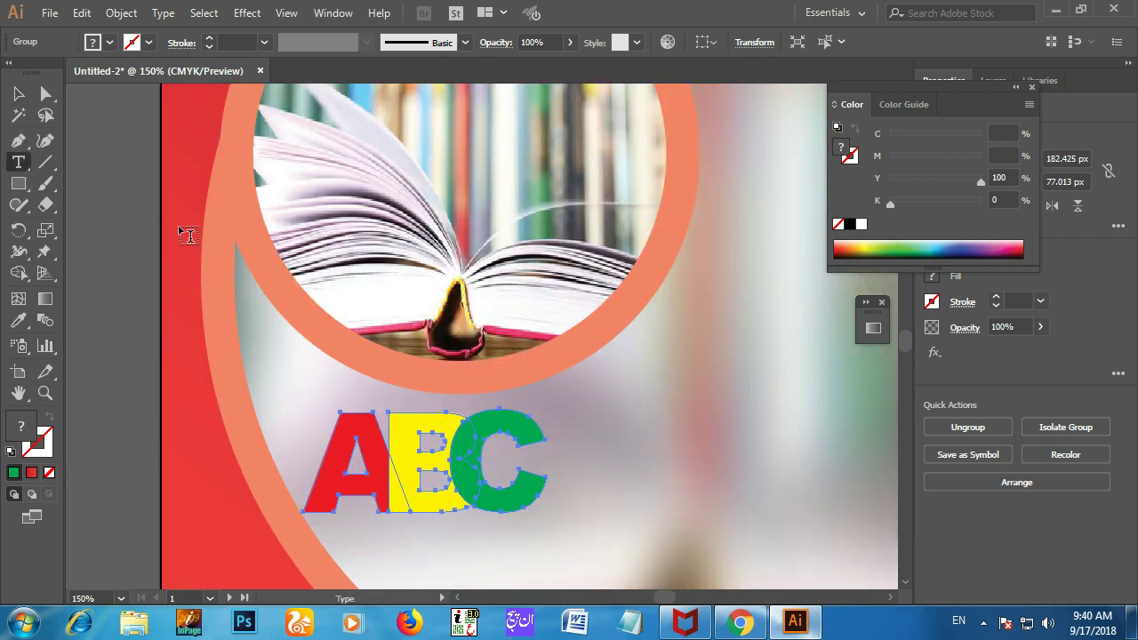
click(700, 433)
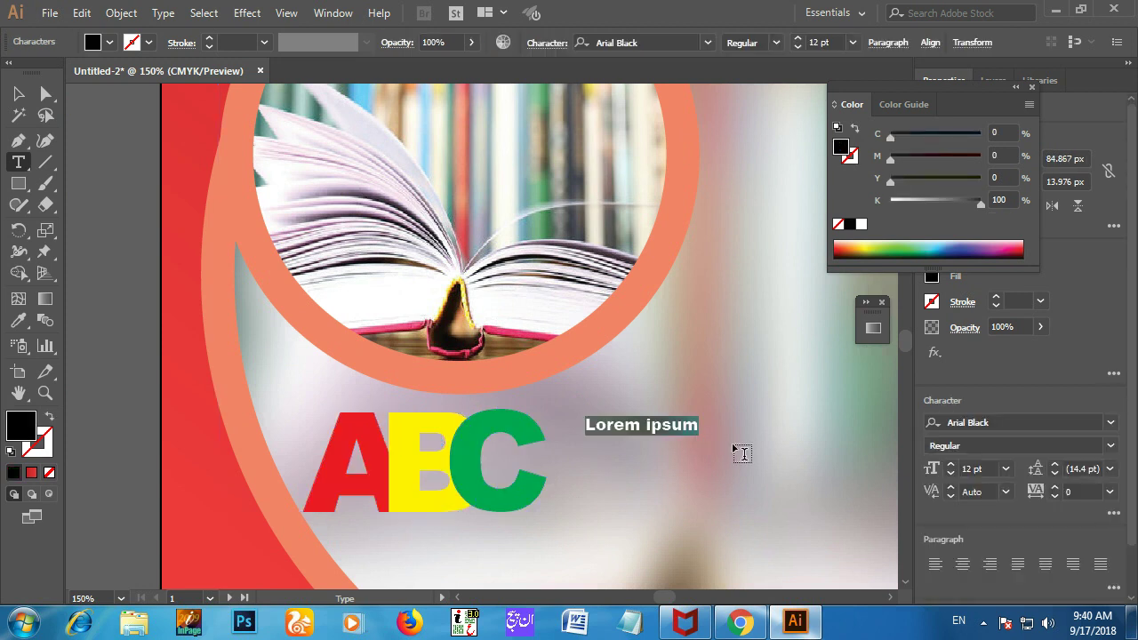
text(Pu)
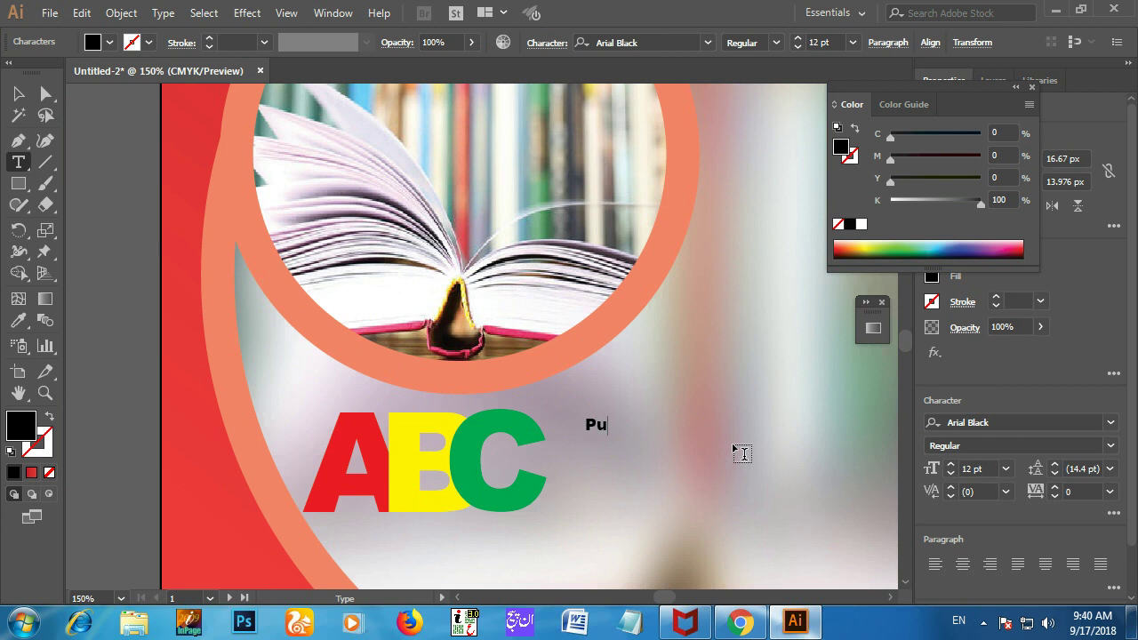
text(blisher Presents )
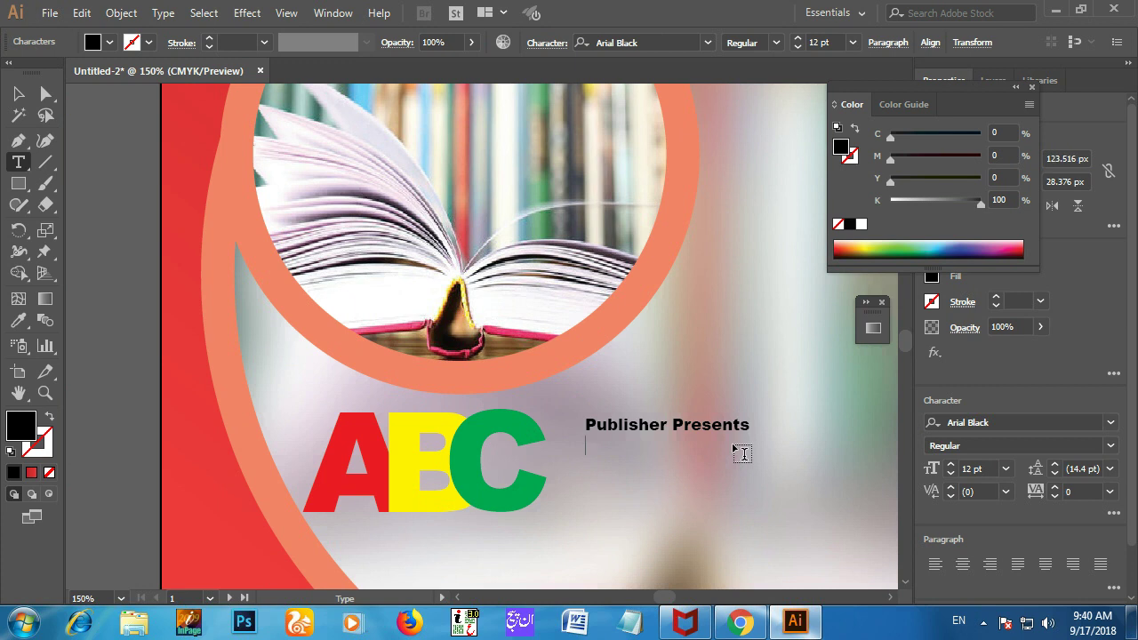
text(Urdu Bazar Lahore)
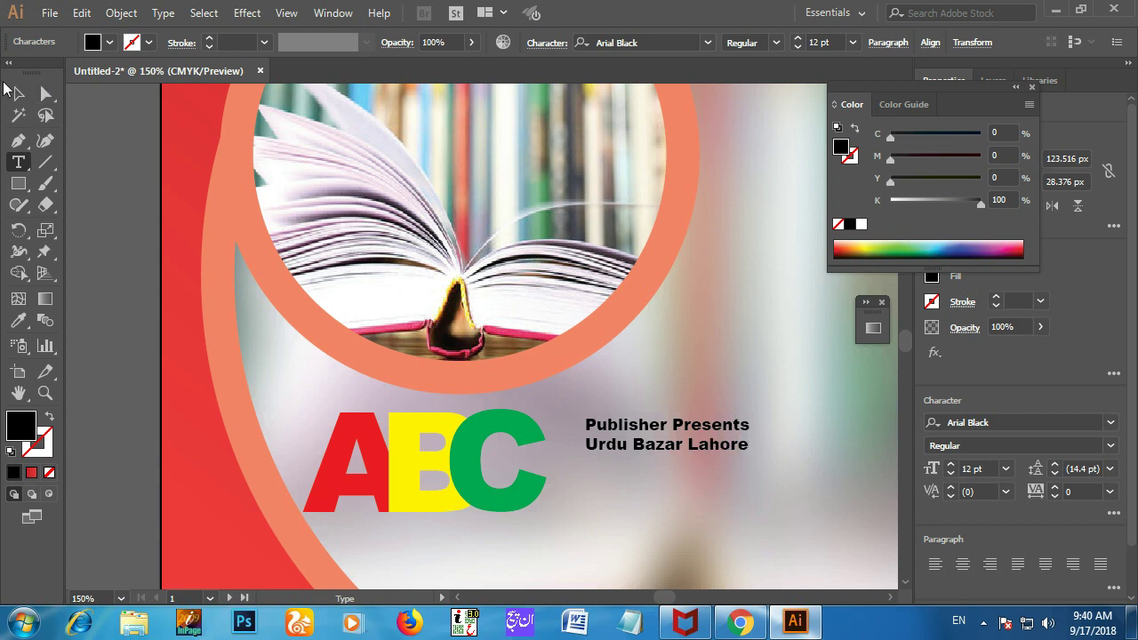
- Move the publisher text closer to the ABC logo and scale it up to about 24 pt
click(18, 93)
drag(655, 428, 632, 439)
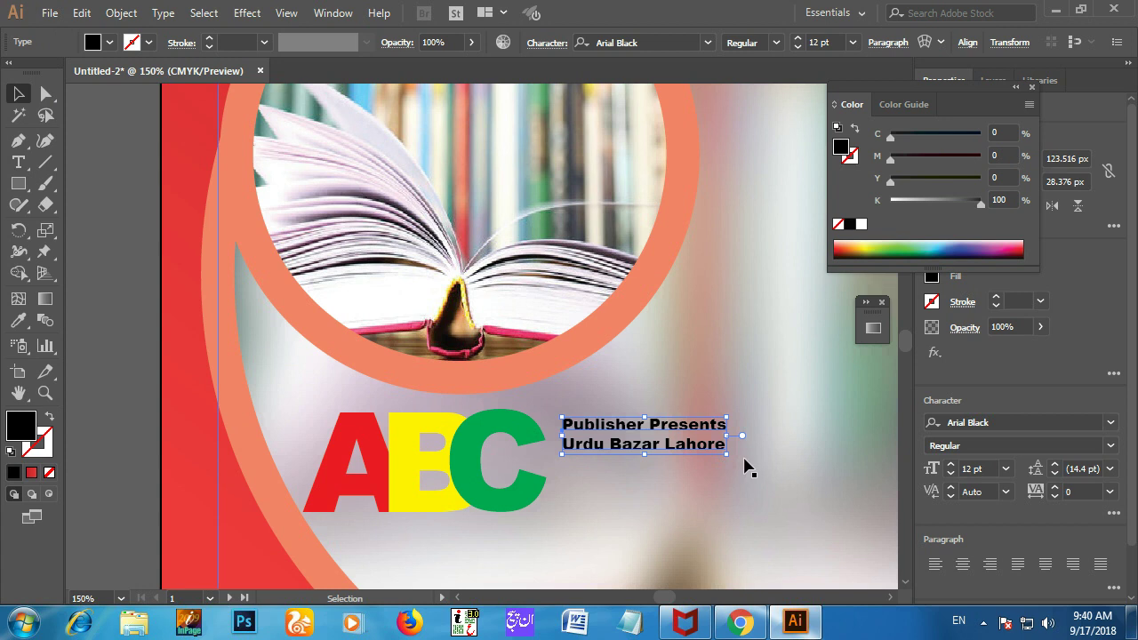
drag(727, 461, 888, 543)
scroll(821, 553, down, 2)
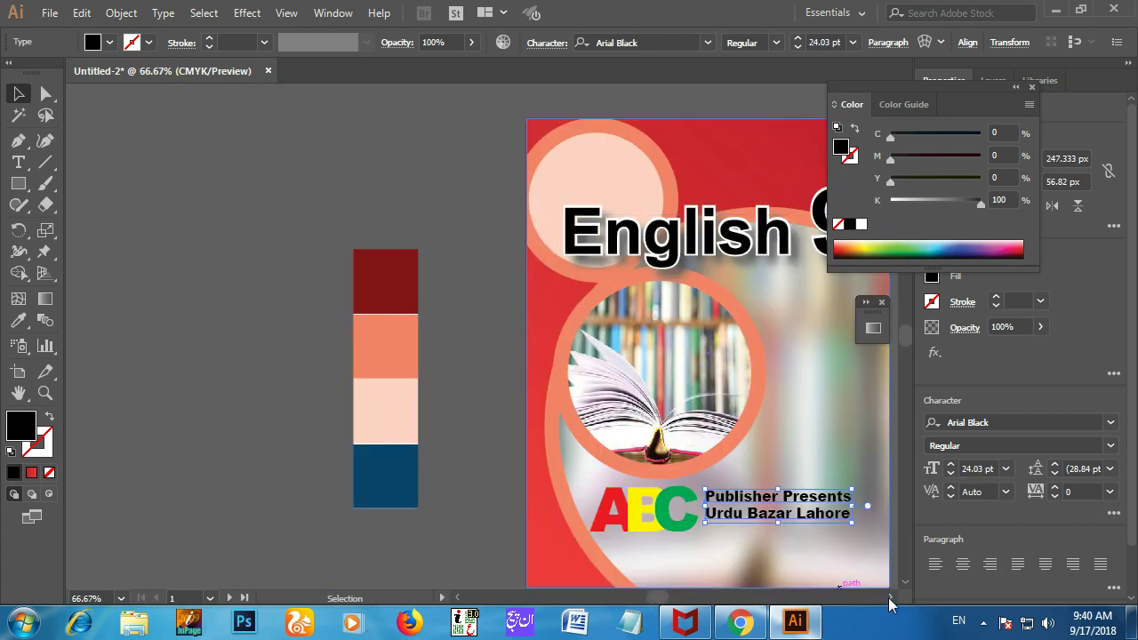
- Nudge the publisher text a few pixels down and left beside the ABC logo
click(890, 598)
key(Down)
key(Down)
key(Down)
key(Left)
key(Left)
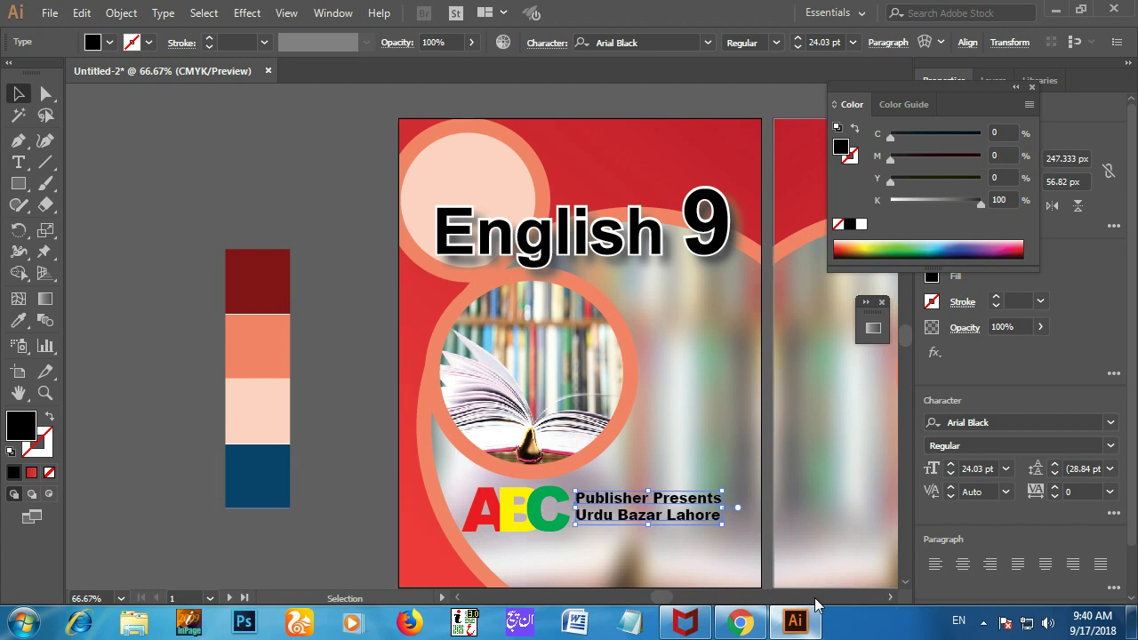
- Shrink the ABC logo to about 138 × 58 px and move the publisher text left to close the gap
click(553, 505)
drag(566, 503, 514, 490)
scroll(547, 560, up, 1)
scroll(547, 557, up, 1)
drag(649, 437, 604, 439)
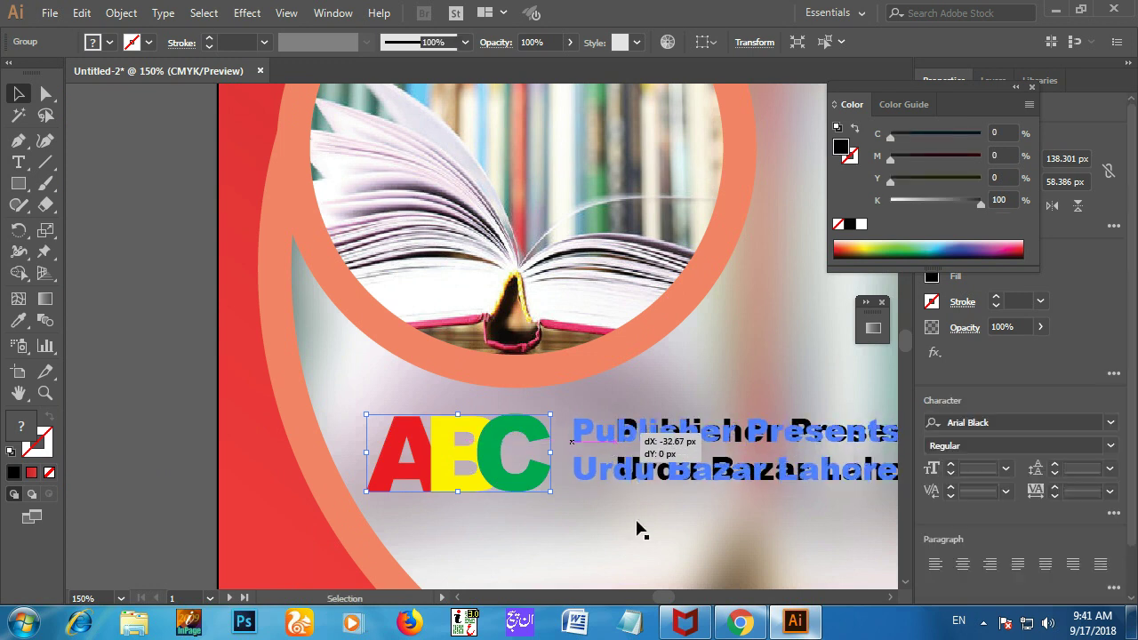
- Draw a rectangle about 466 px wide over the middle of the right cover and shorten it to about 642 px high
scroll(635, 528, down, 2)
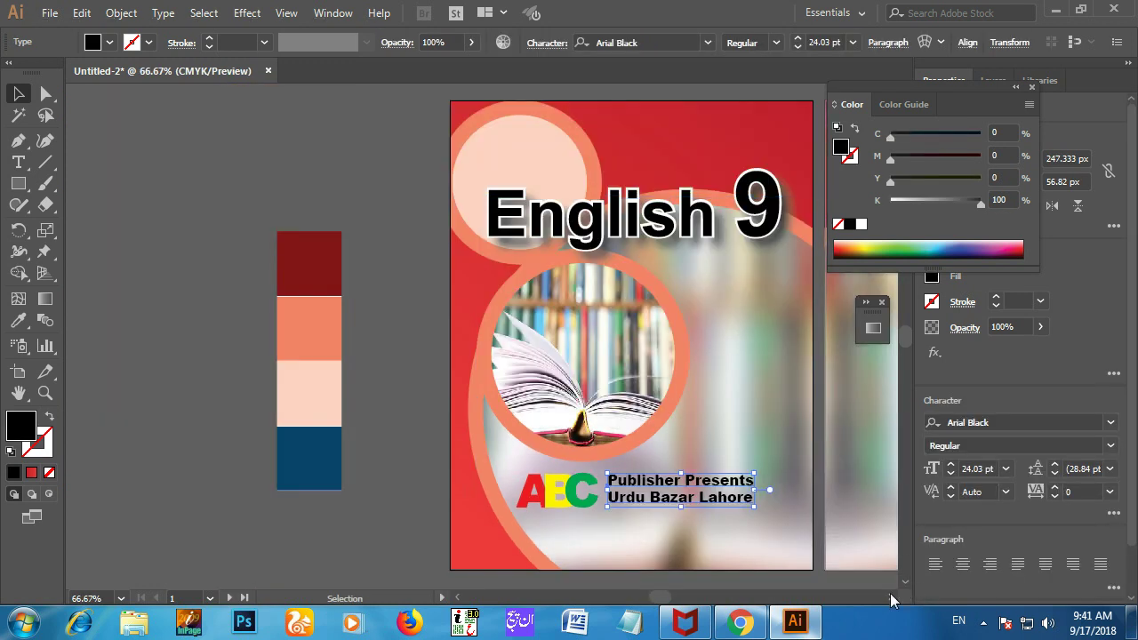
scroll(890, 593, right, 5)
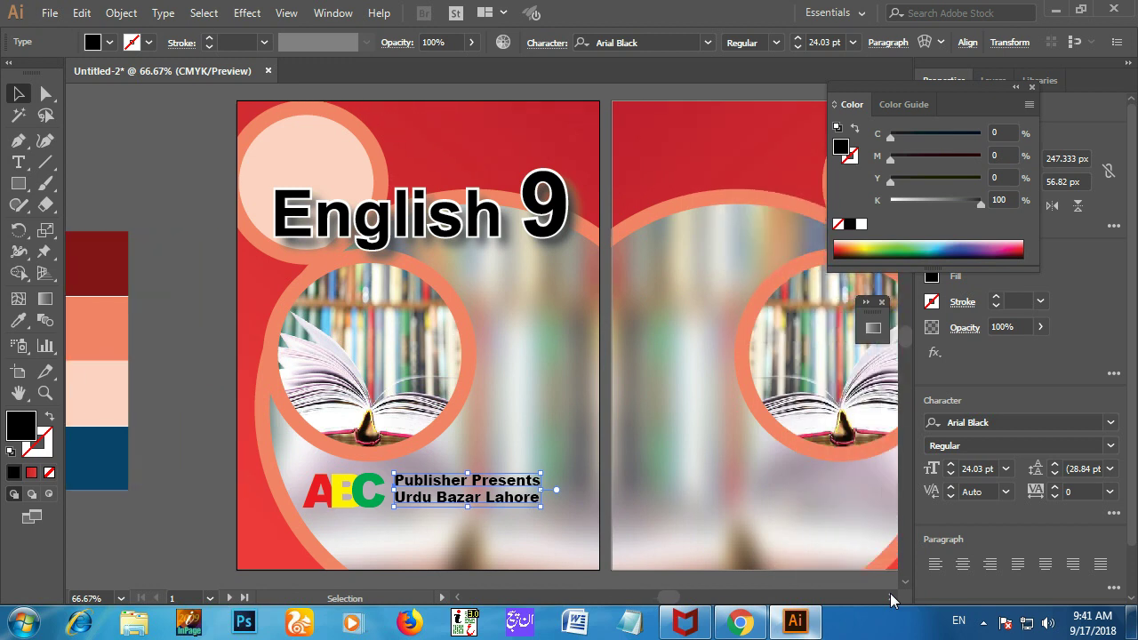
scroll(890, 593, right, 4)
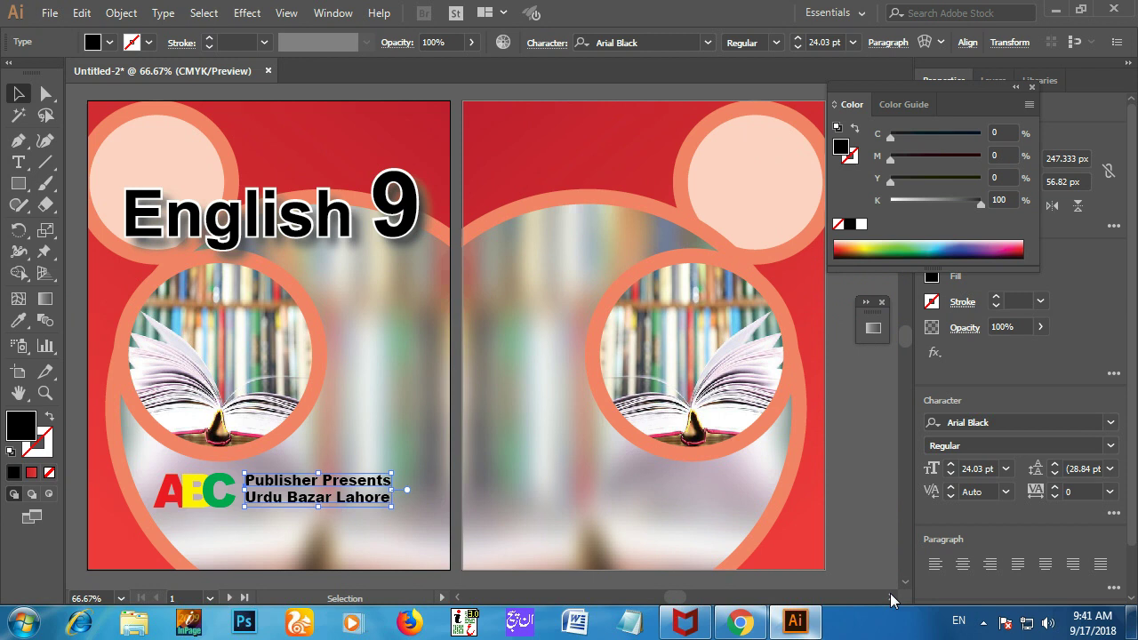
key(m)
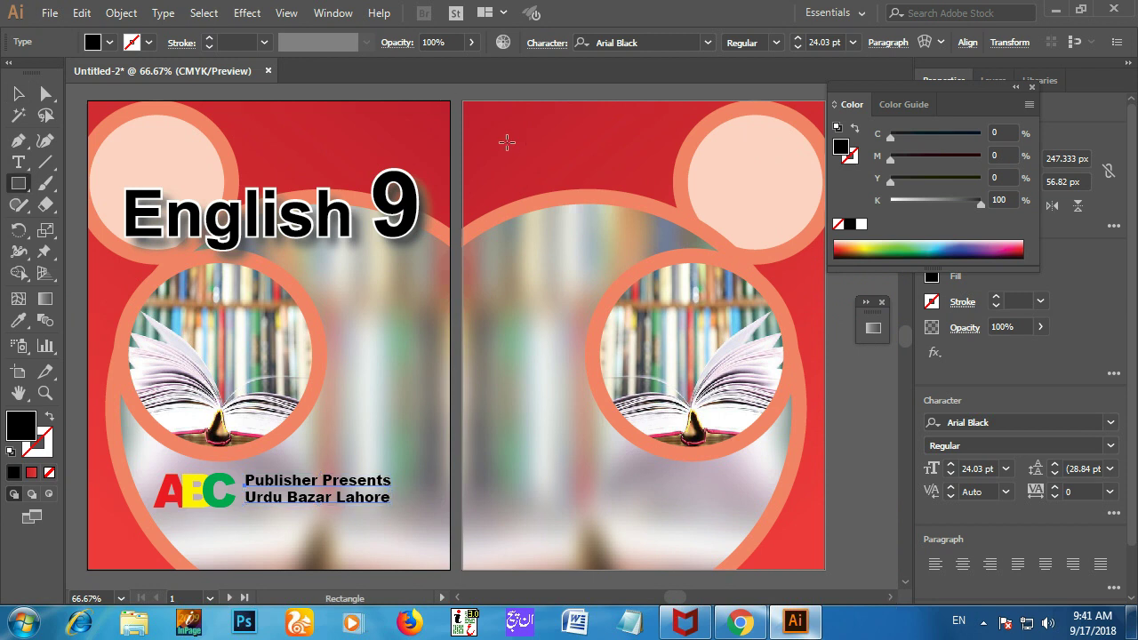
drag(506, 149, 782, 542)
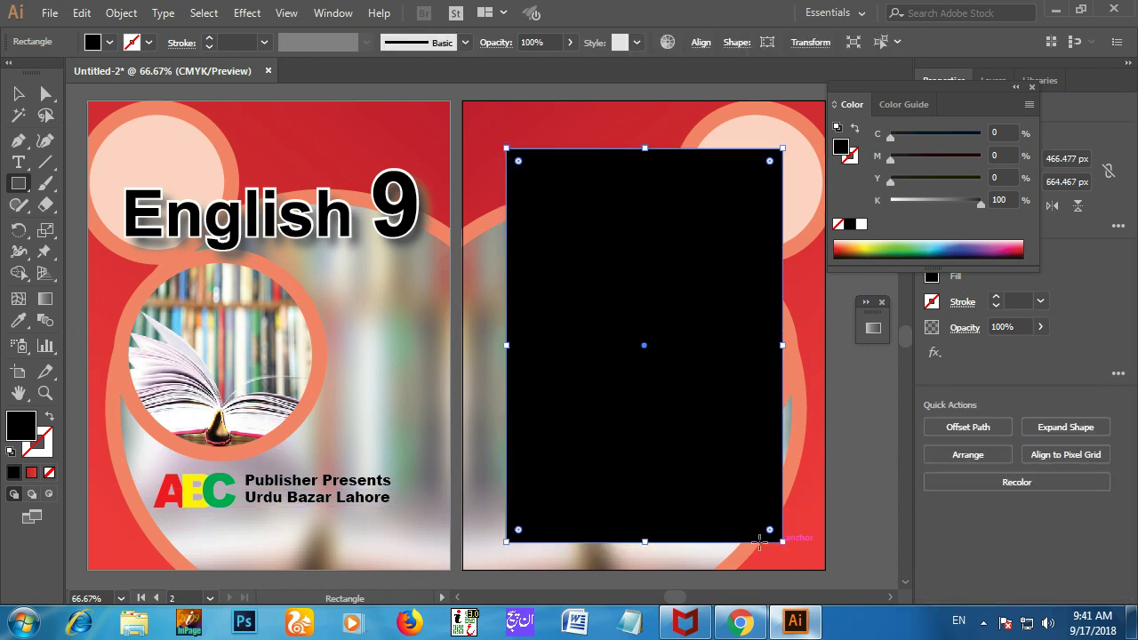
drag(644, 542, 645, 528)
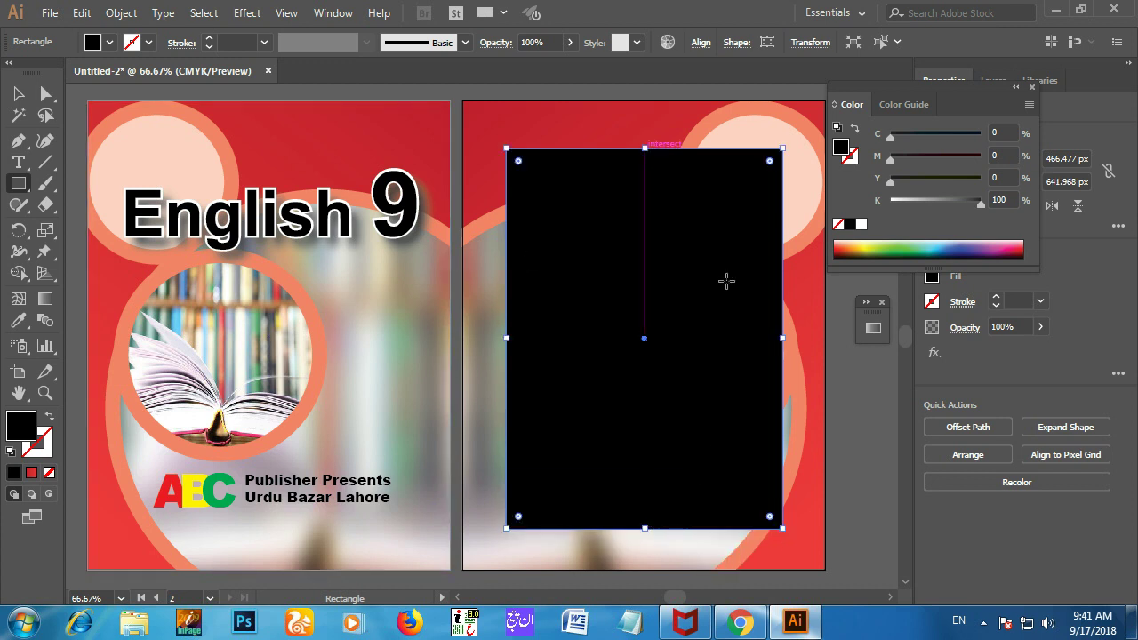
- Fill the rectangle on the right cover with white and choose black (000000) as its stroke color
double_click(24, 431)
click(348, 209)
click(340, 192)
click(756, 197)
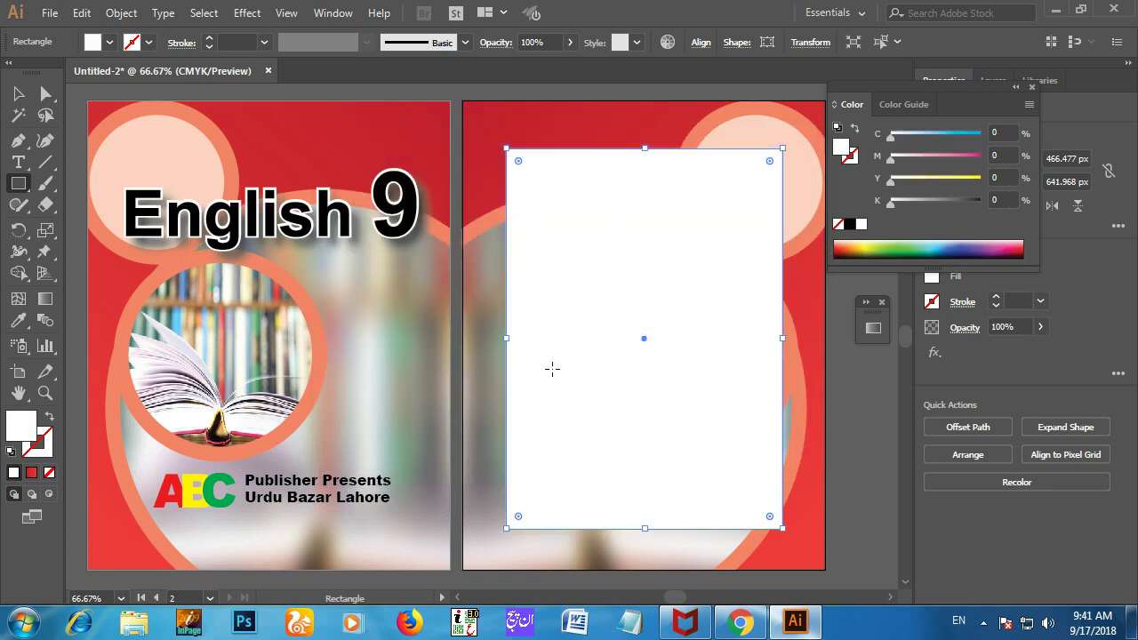
double_click(51, 455)
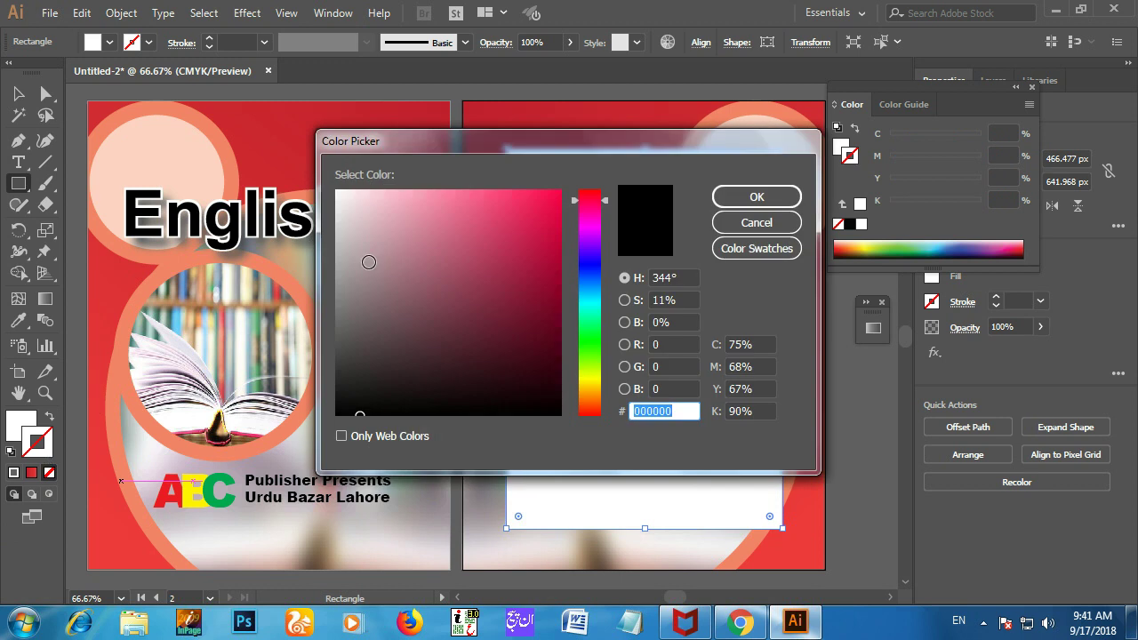
click(770, 196)
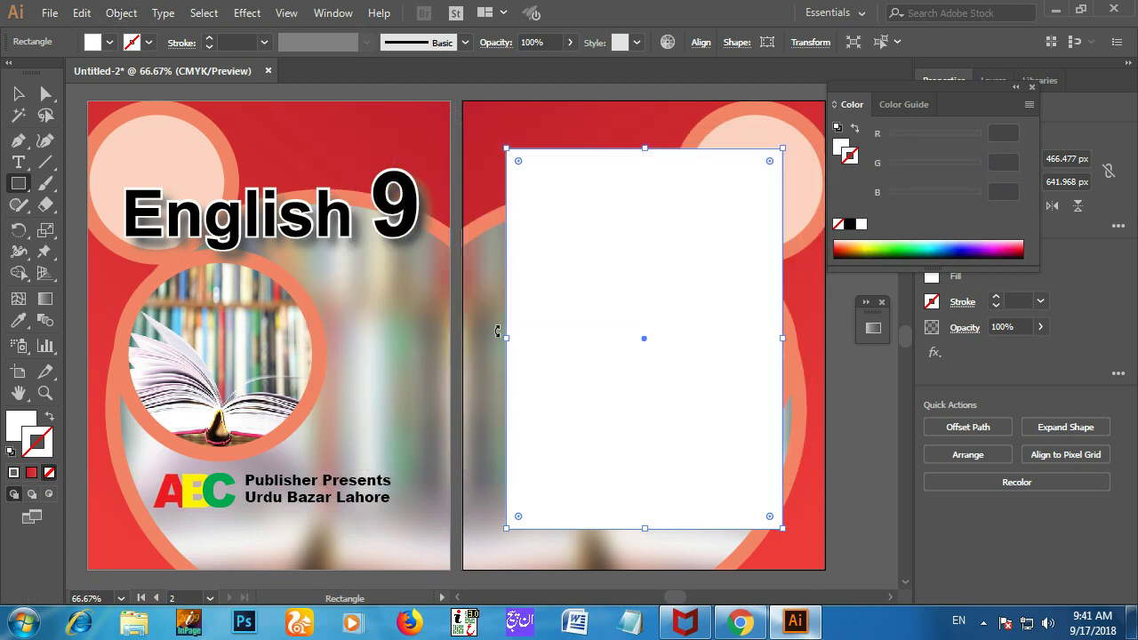
- Set the white rectangle on the right cover to 50% opacity and round its corners
click(570, 42)
drag(538, 64, 541, 65)
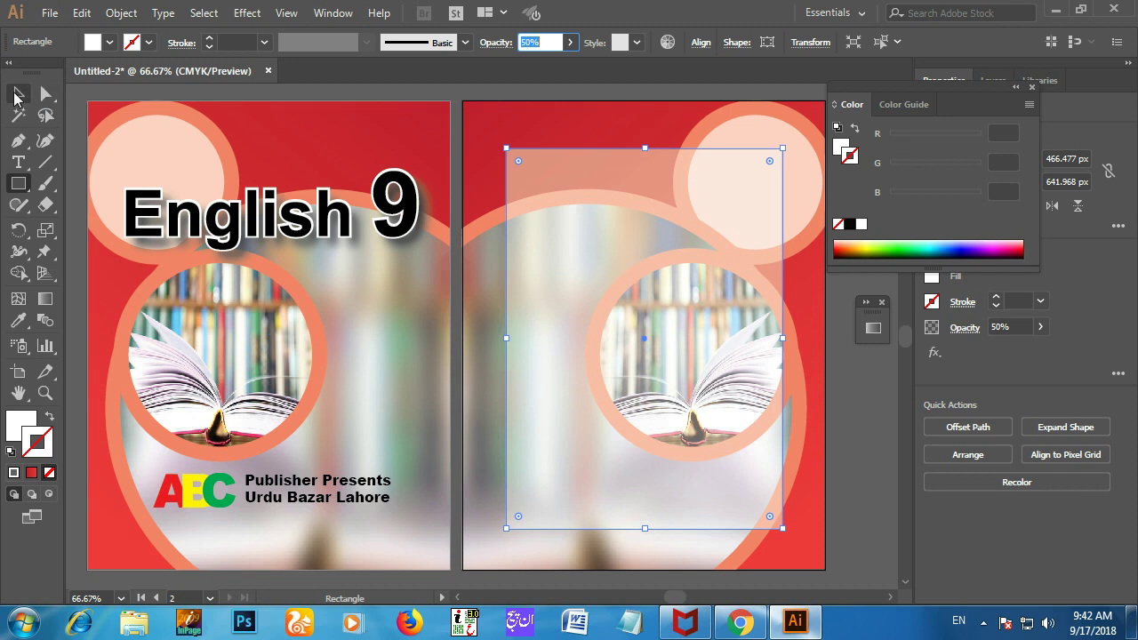
click(18, 94)
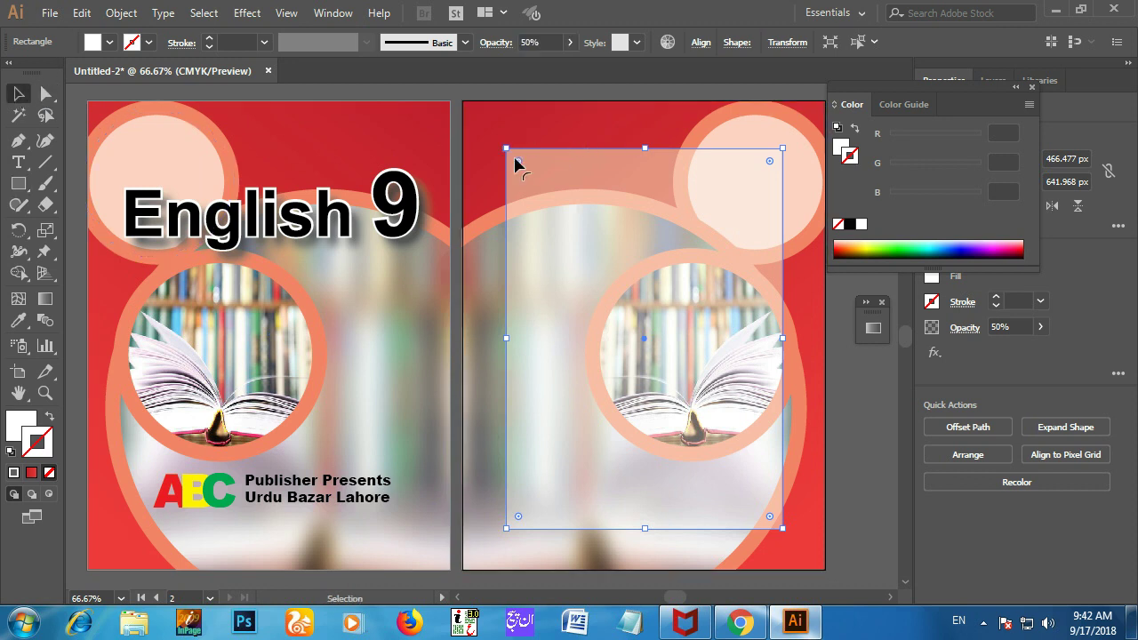
drag(520, 165, 522, 168)
click(440, 96)
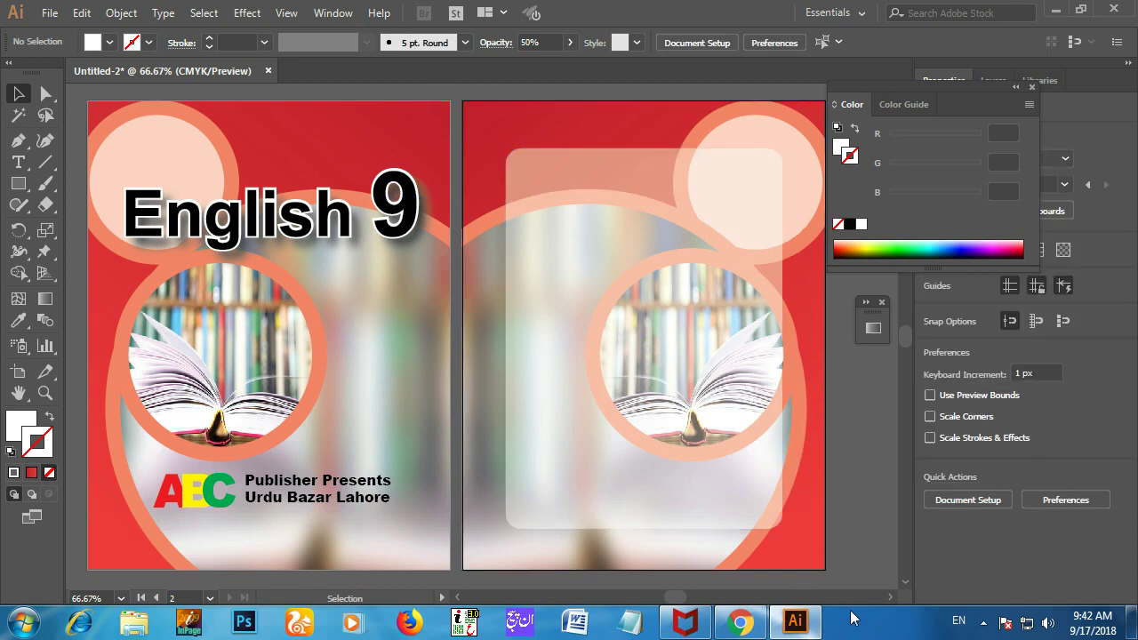
- Place the download flag image and the qomi trana file as linked files on the artwork
key(ctrl)
key(ctrl+shift+p)
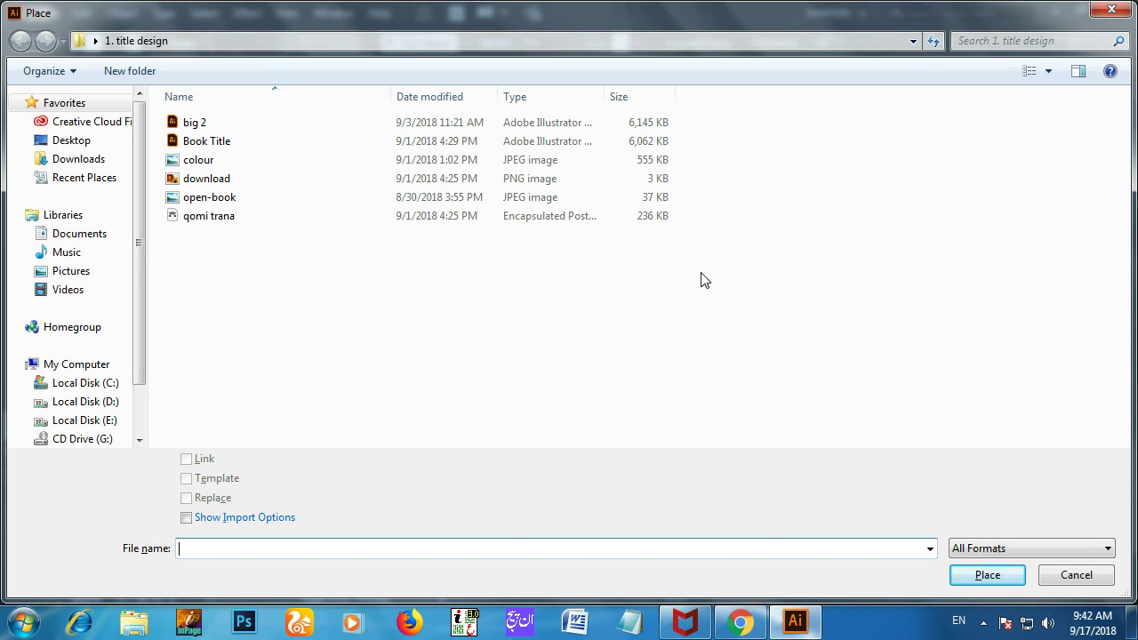
click(203, 219)
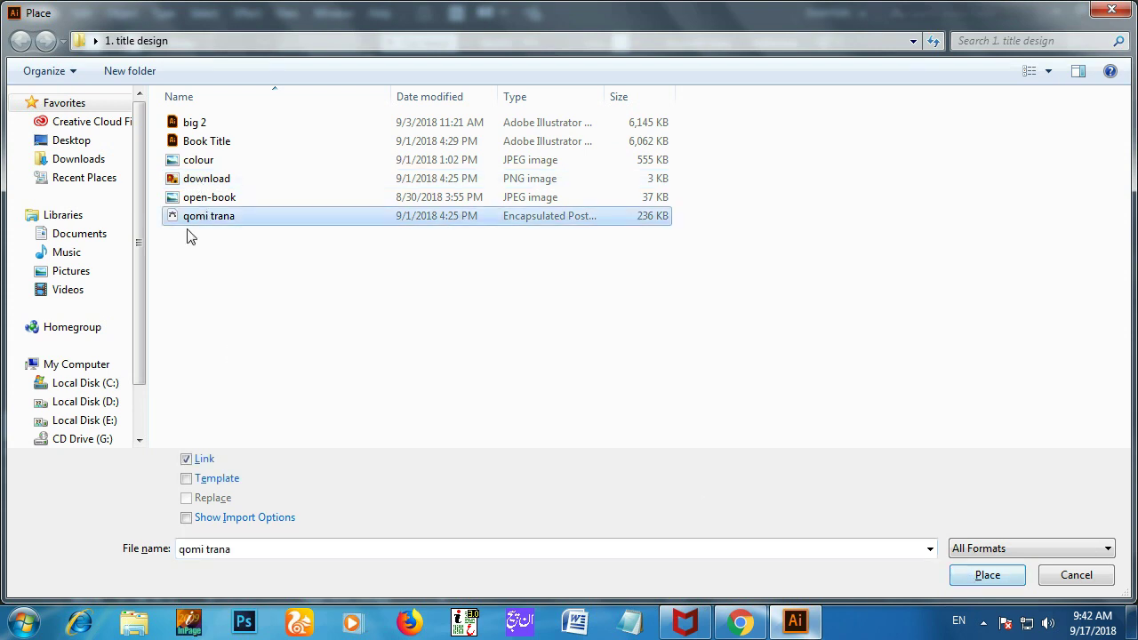
ctrl+click(204, 183)
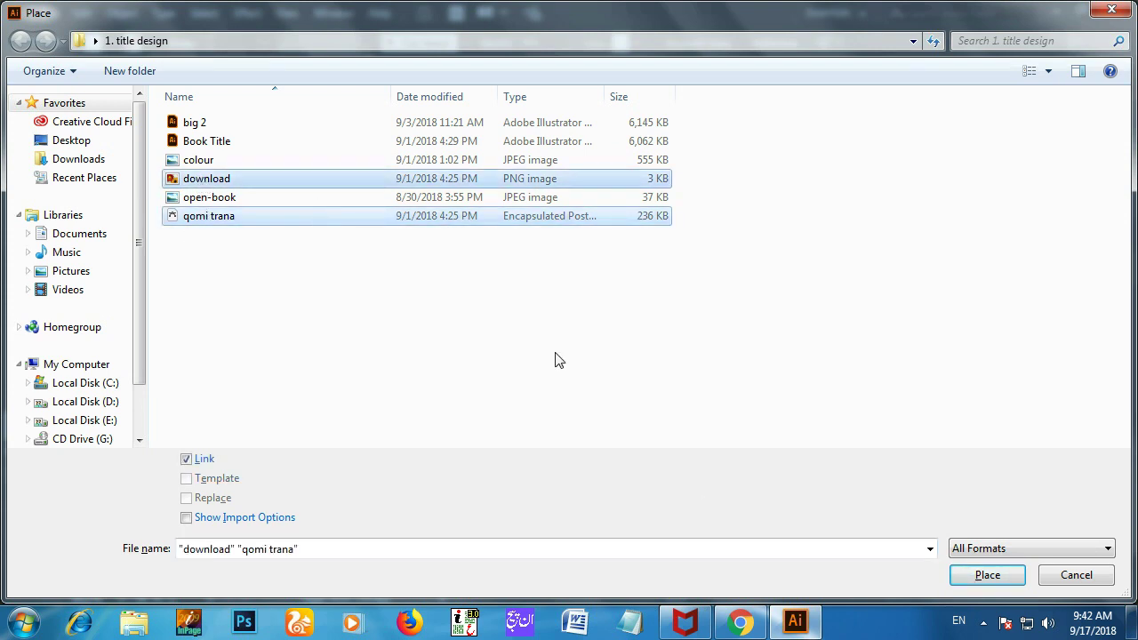
click(987, 574)
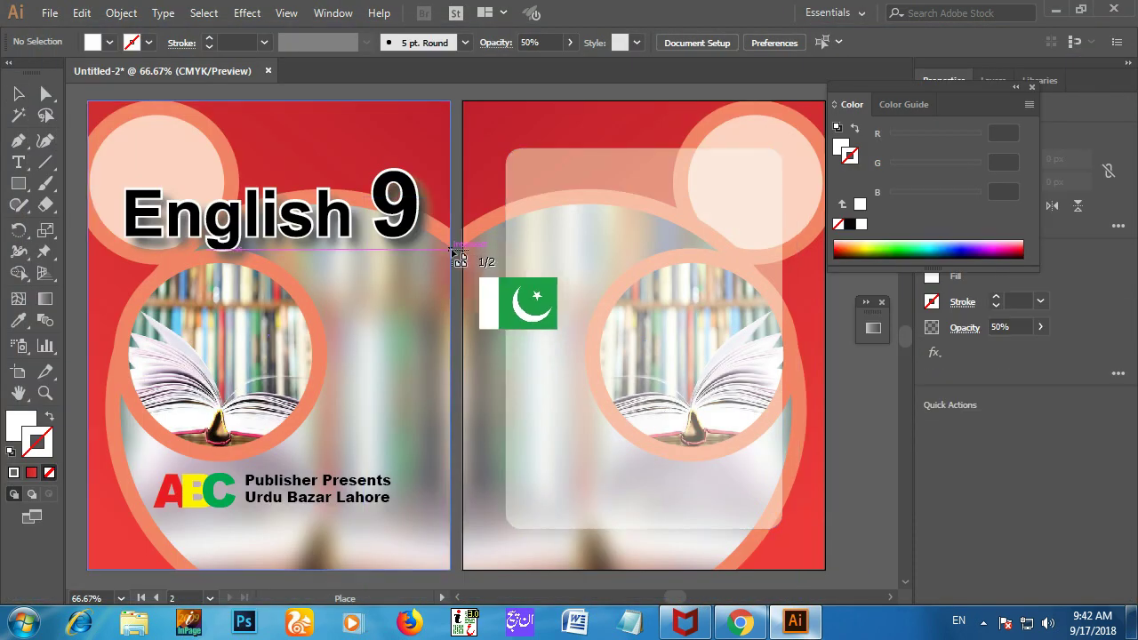
click(419, 238)
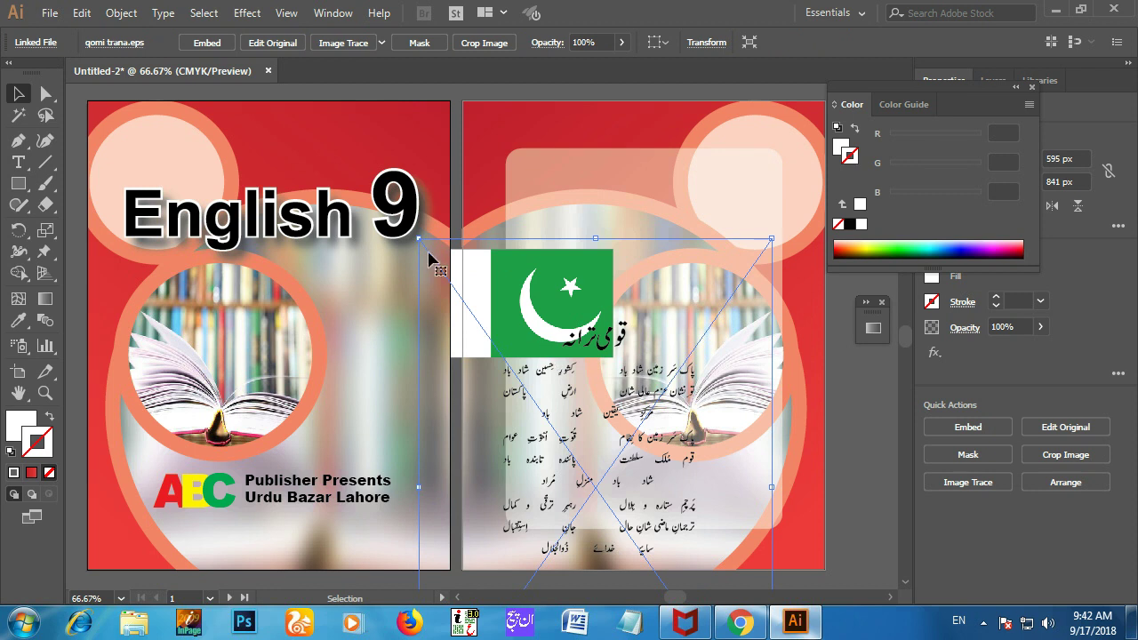
- Move the placed anthem file down clear of the flag and move the flag up onto the right cover's panel
scroll(649, 426, down, 1)
scroll(614, 433, down, 1)
drag(614, 433, 613, 539)
drag(578, 212, 641, 110)
scroll(680, 165, up, 2)
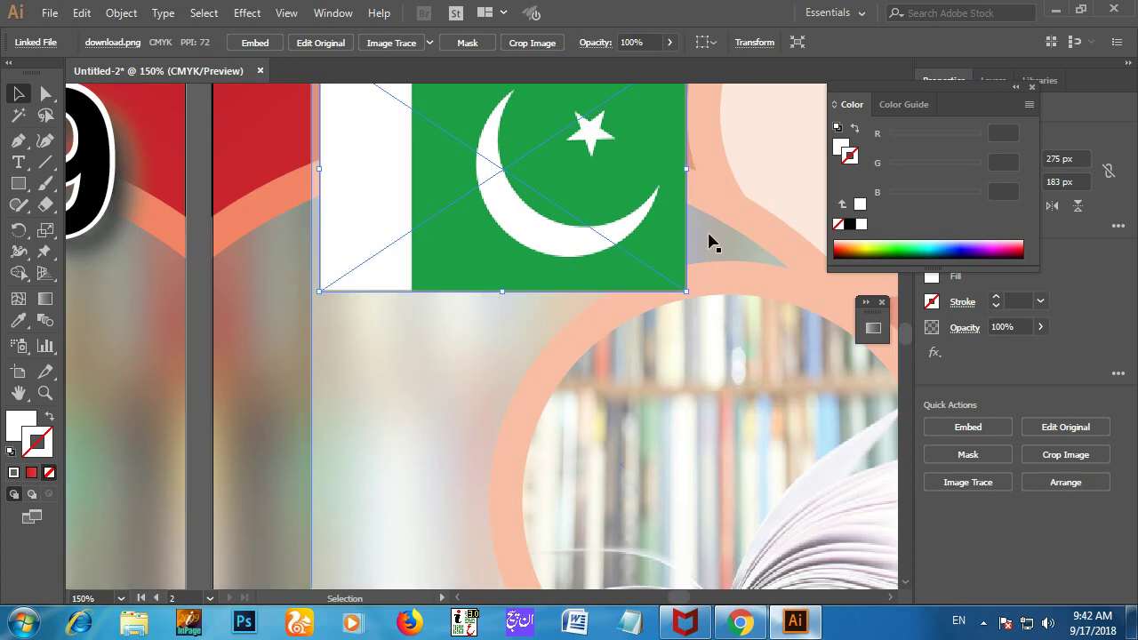
- Embed the flag image, shrink it to about 164 × 109 px and fit it in the panel's upper-left corner
scroll(706, 241, up, 4)
click(255, 43)
drag(685, 132, 538, 231)
drag(448, 336, 460, 246)
scroll(587, 440, down, 6)
scroll(583, 487, up, 1)
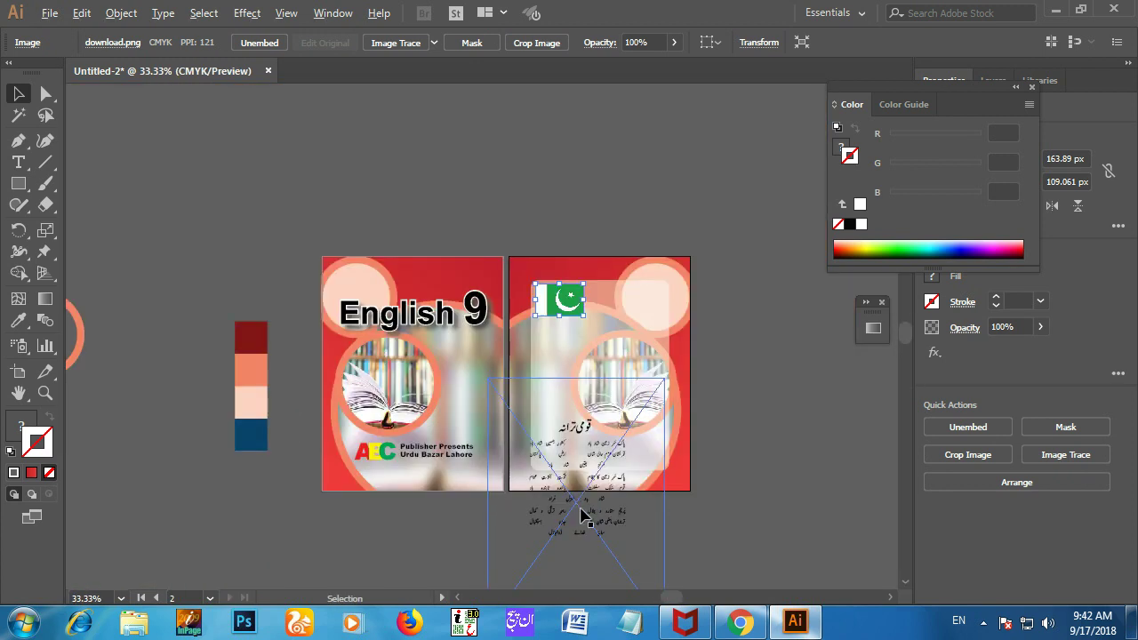
- Embed the anthem file and move its text up onto the translucent panel near the flag
click(587, 513)
click(233, 43)
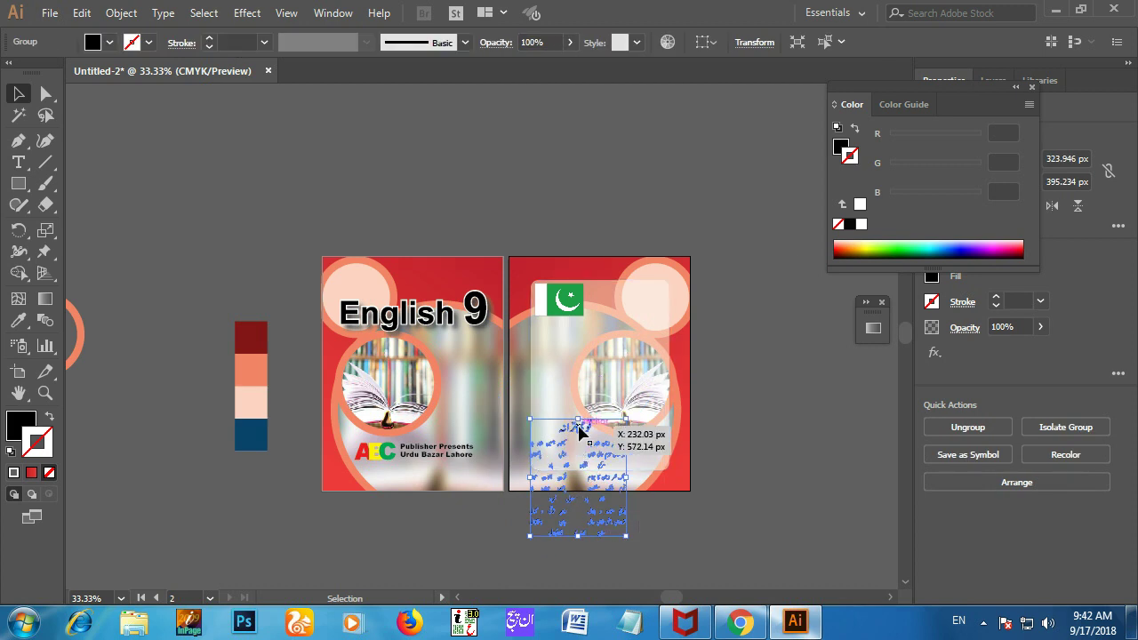
drag(580, 434, 612, 319)
scroll(688, 493, up, 2)
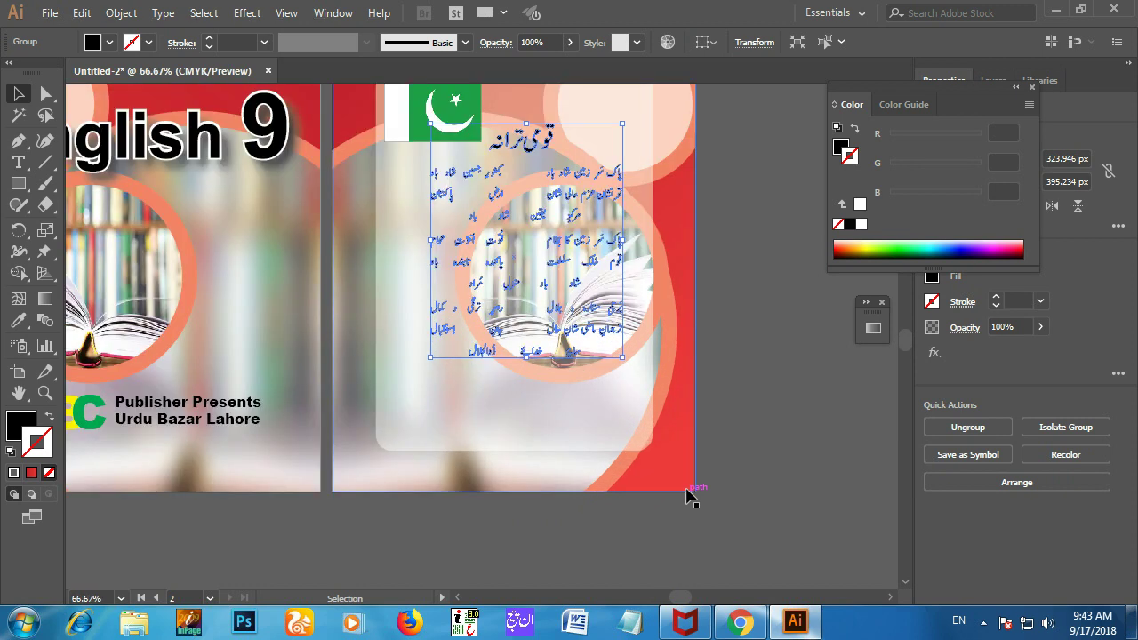
- Nudge the anthem text upward so its heading sits beside the lower part of the flag
key(Up)
key(Up)
key(Up)
key(Up)
key(Up)
key(Up)
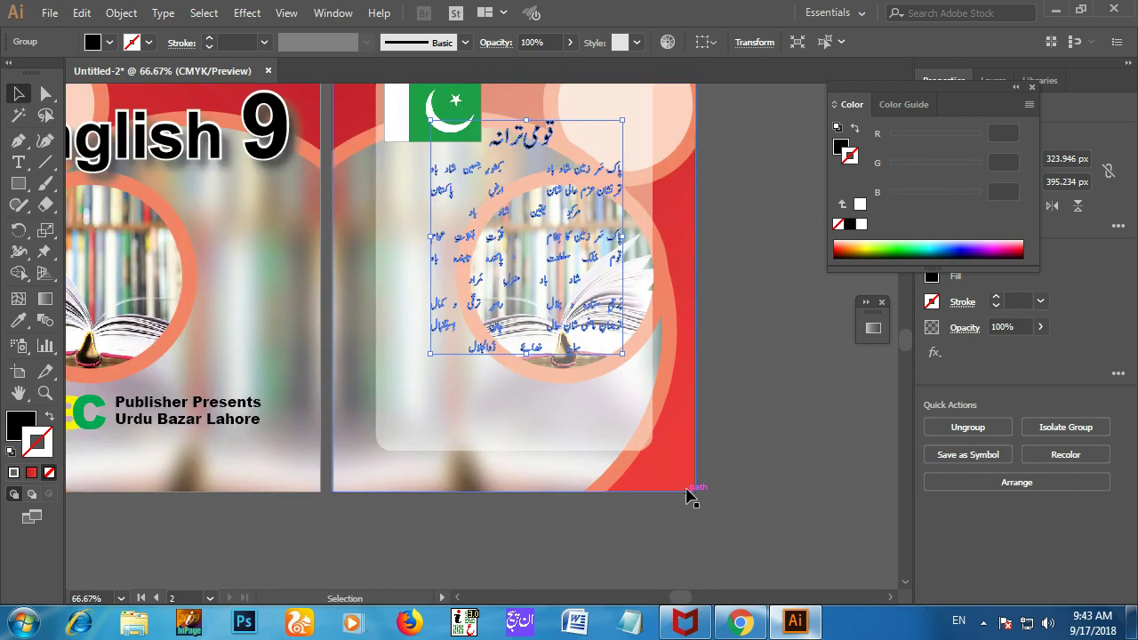
key(Up)
key(Up)
key(Up)
key(Up)
key(Up)
key(Up)
key(Up)
key(Up)
key(Up)
key(Up)
key(Up)
key(Up)
key(Up)
key(Up)
key(Up)
key(Up)
key(Up)
key(Up)
key(Up)
key(Up)
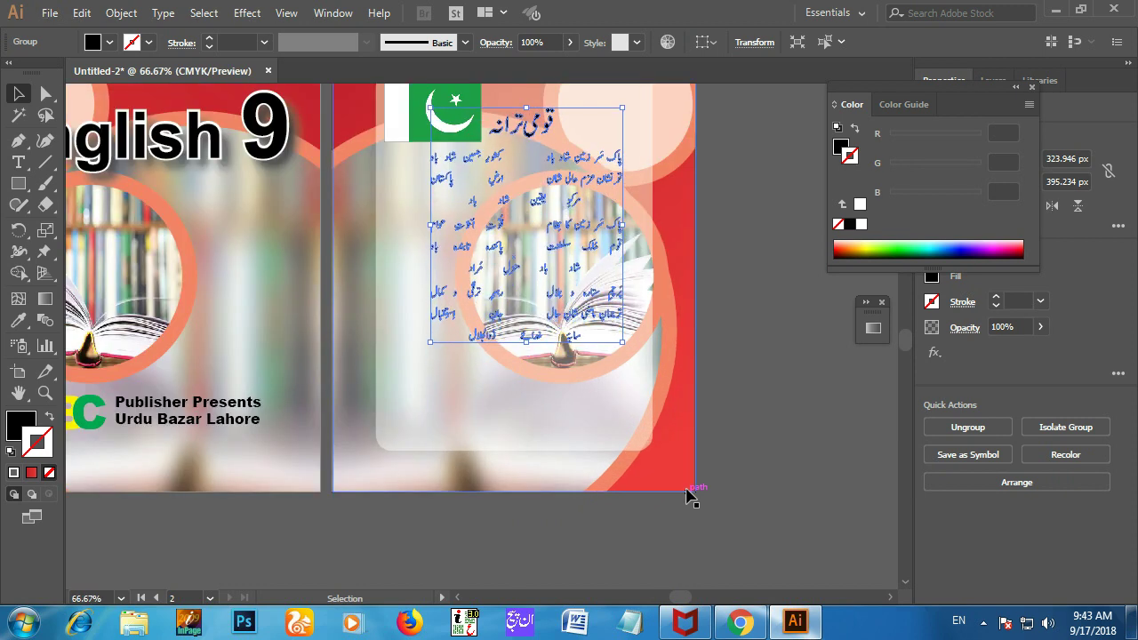
click(745, 396)
scroll(572, 249, up, 3)
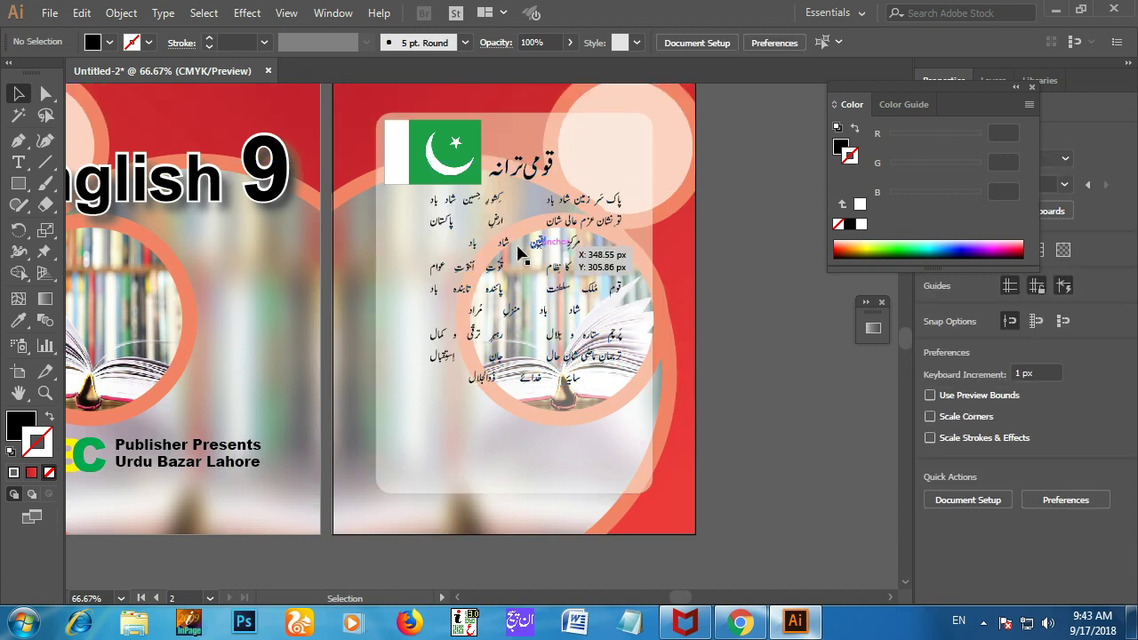
- Enlarge the anthem text to about 359 × 437 px and nudge it right and slightly up on the panel
click(553, 255)
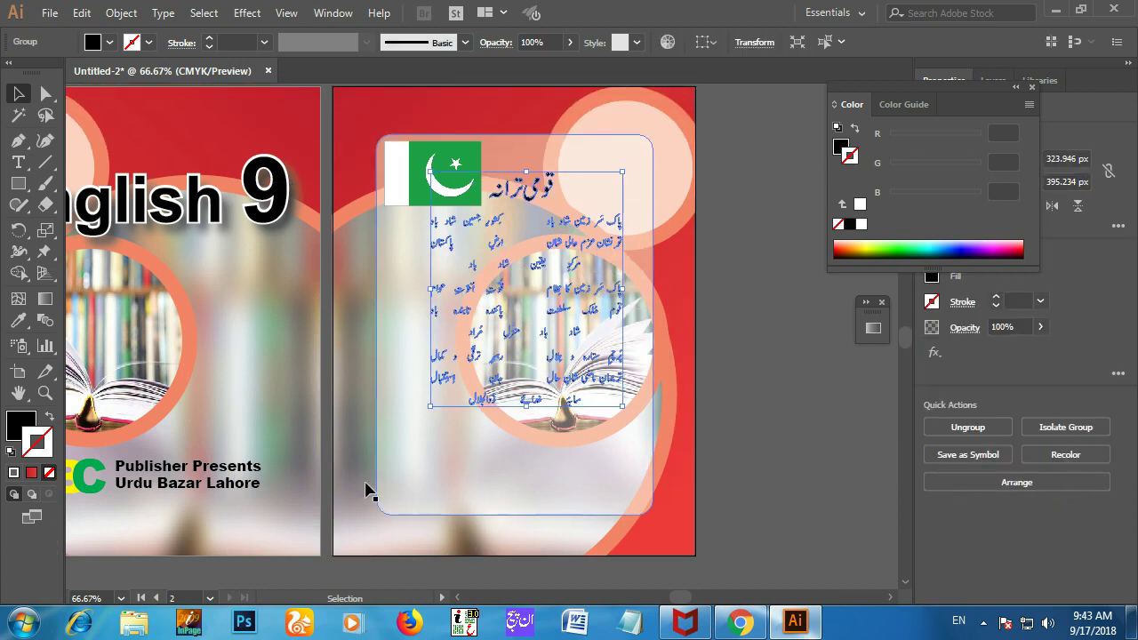
drag(429, 406, 408, 434)
key(Right)
key(Right)
key(Right)
key(Right)
key(Right)
key(Right)
key(Right)
key(Right)
key(Right)
key(Right)
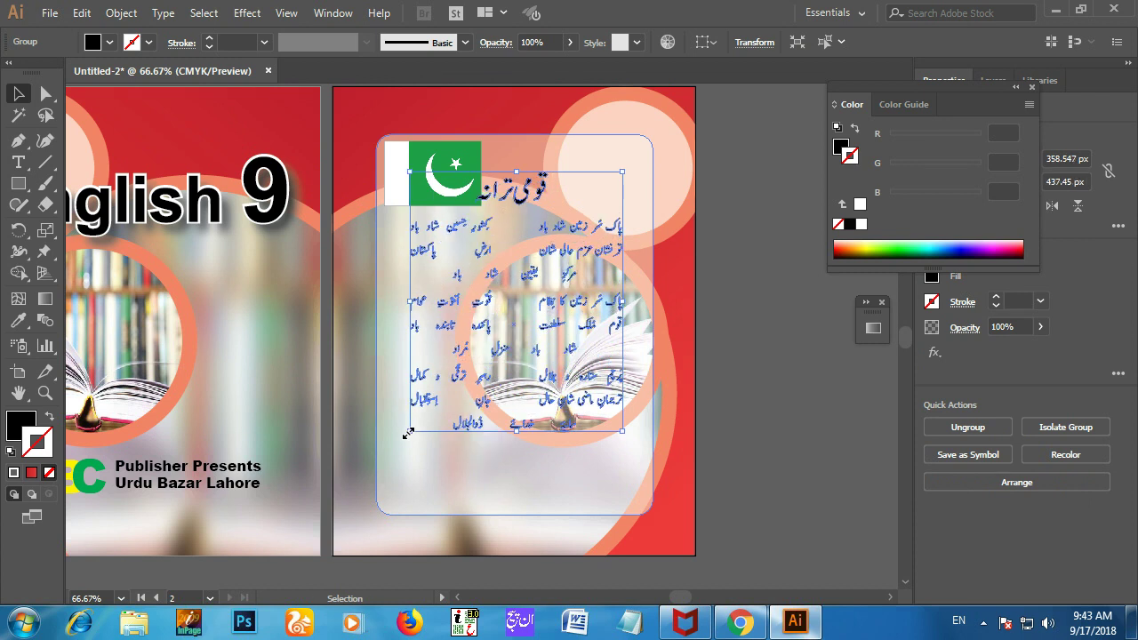
key(Down)
key(Down)
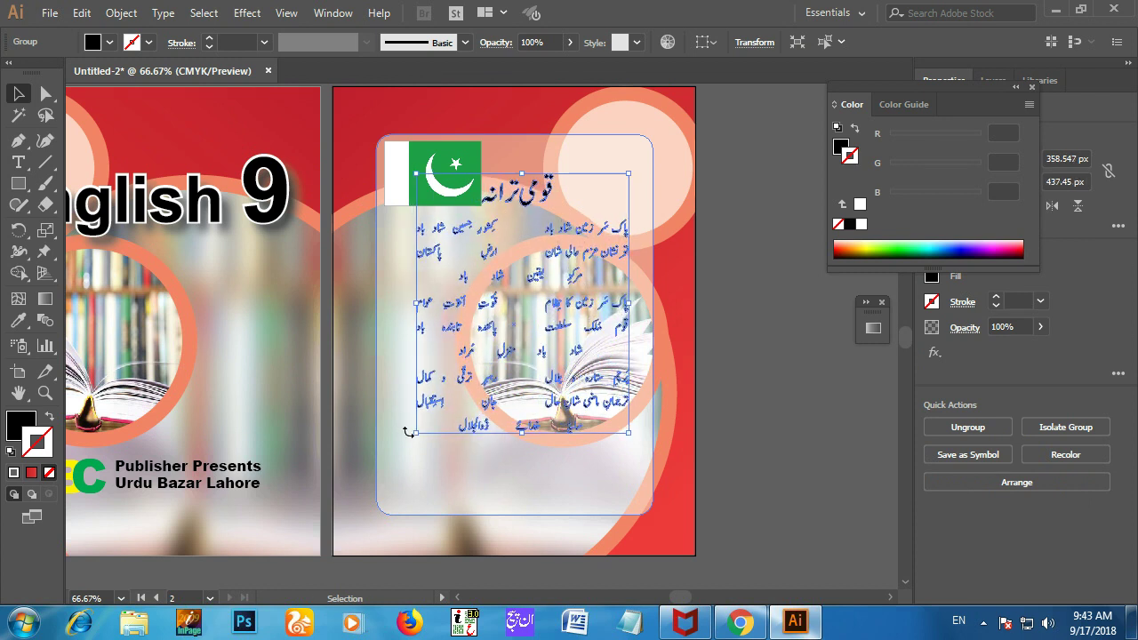
key(Up)
key(Up)
key(Up)
key(Up)
key(Up)
key(Up)
key(Up)
key(Up)
key(Up)
key(Up)
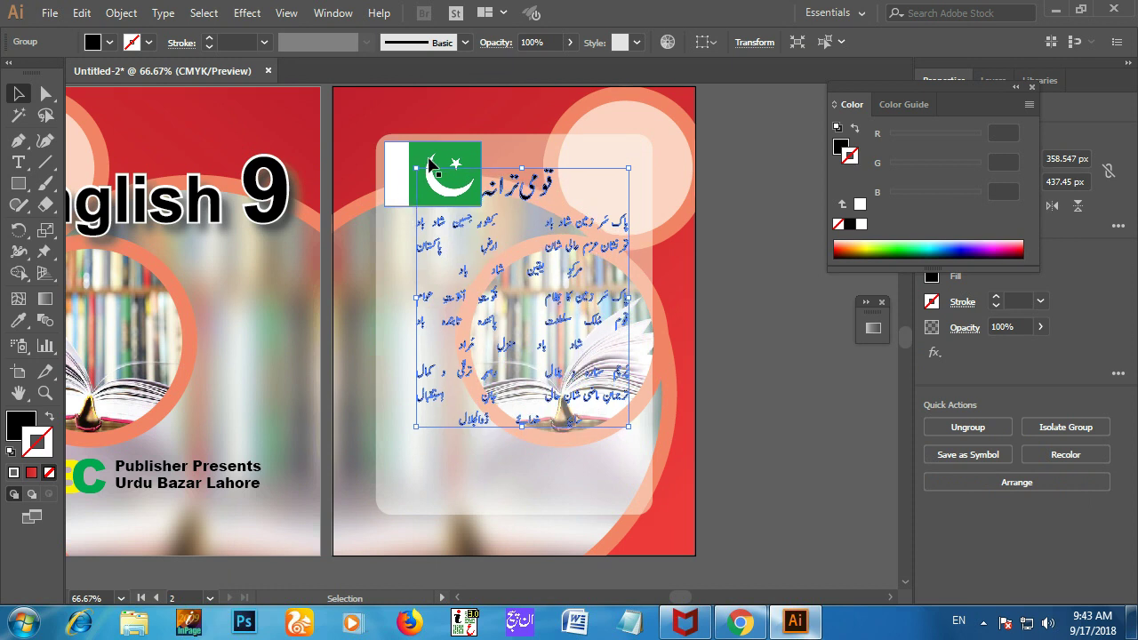
- Shrink the flag slightly in the panel's upper-left corner and shift the anthem text slightly left and up
click(421, 172)
drag(481, 205, 564, 204)
click(658, 298)
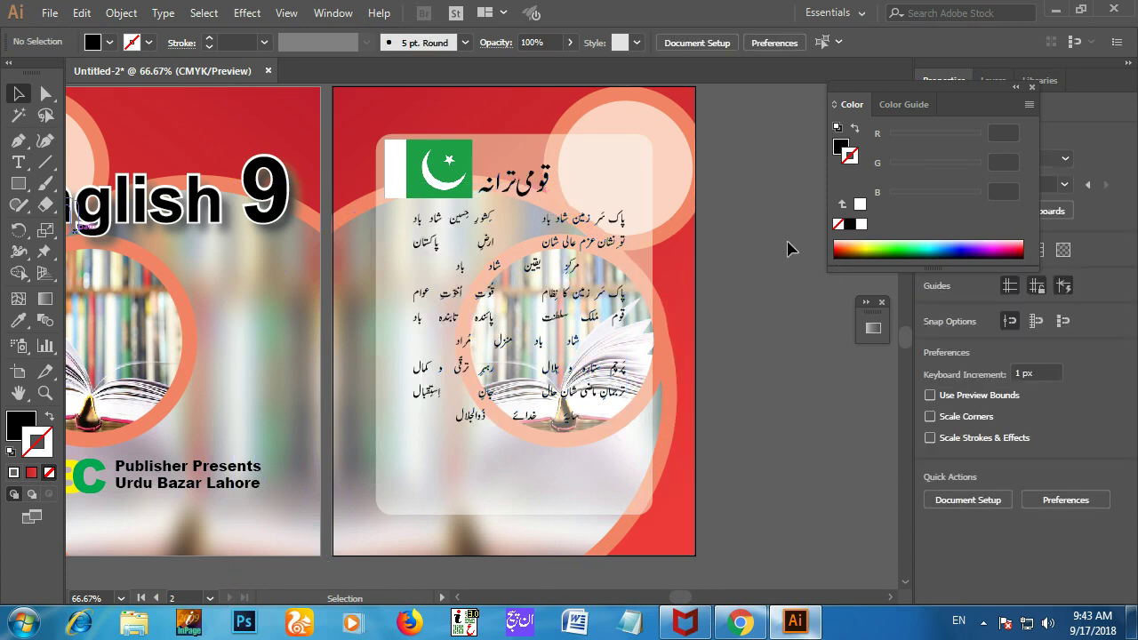
- Copy the ABC logo and publisher text from the left cover to the lower part of the right cover's panel
alt+scroll(241, 500, down, 1)
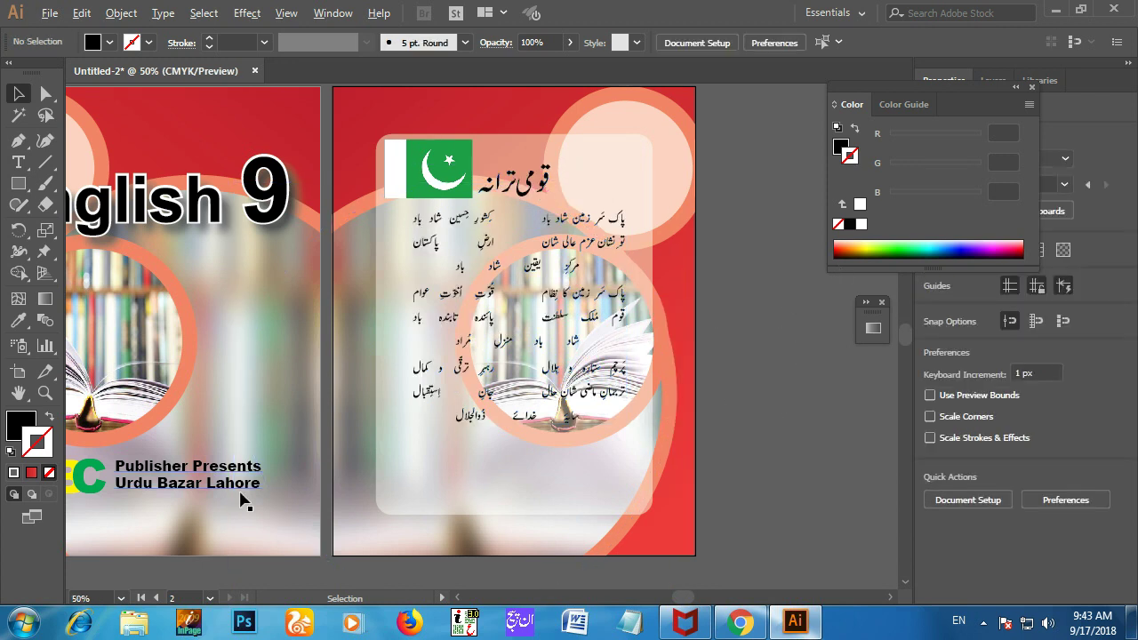
click(129, 491)
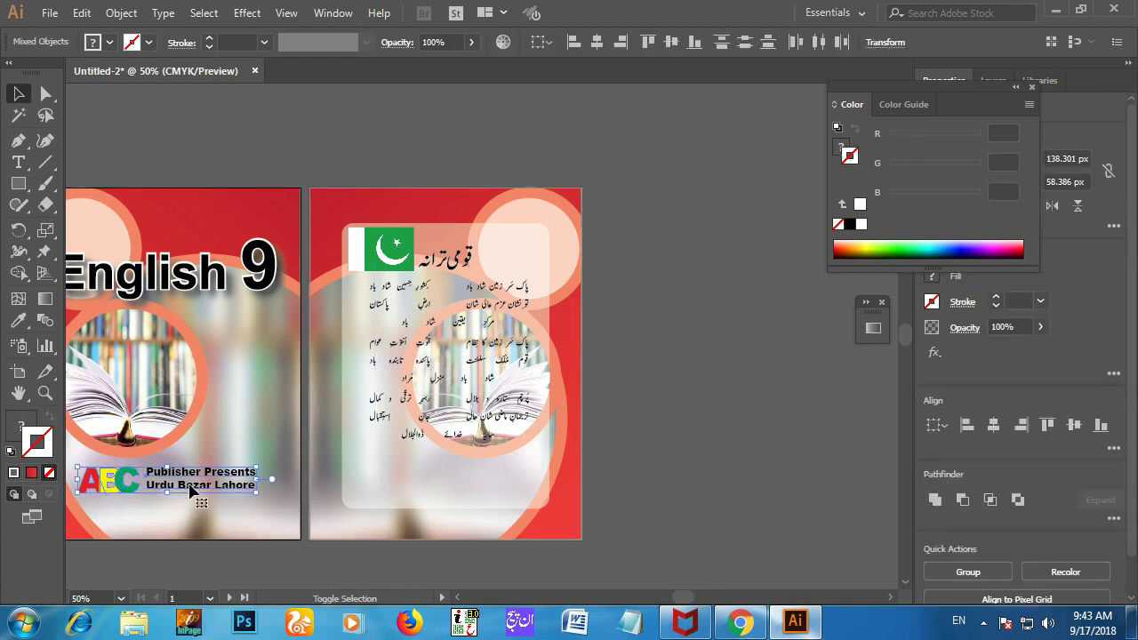
drag(127, 483, 400, 486)
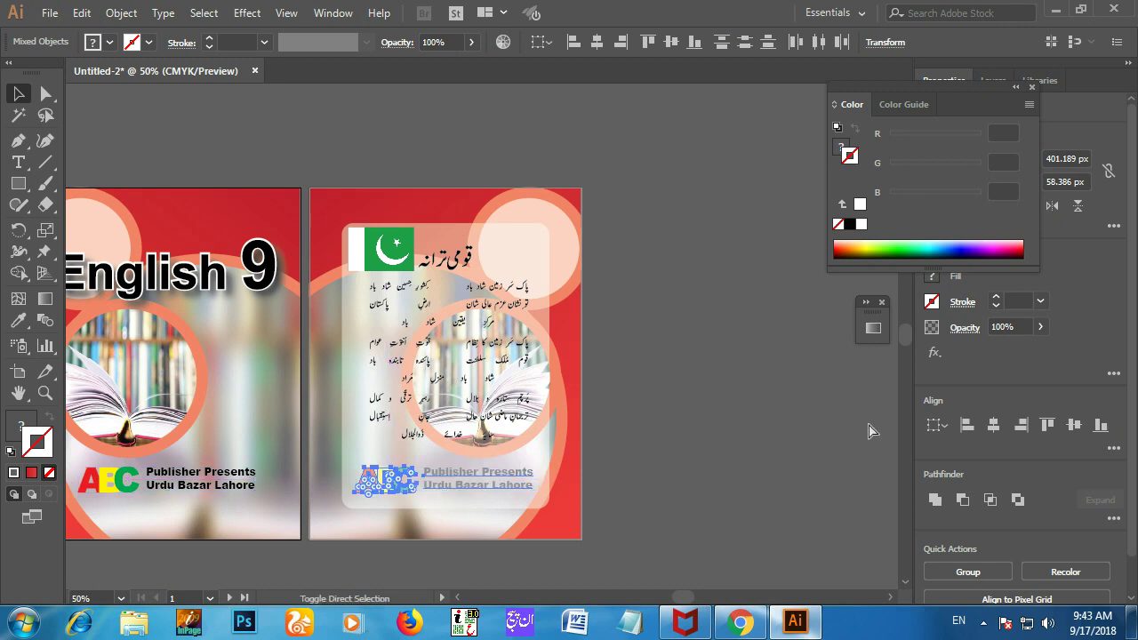
click(696, 432)
scroll(702, 513, down, 1)
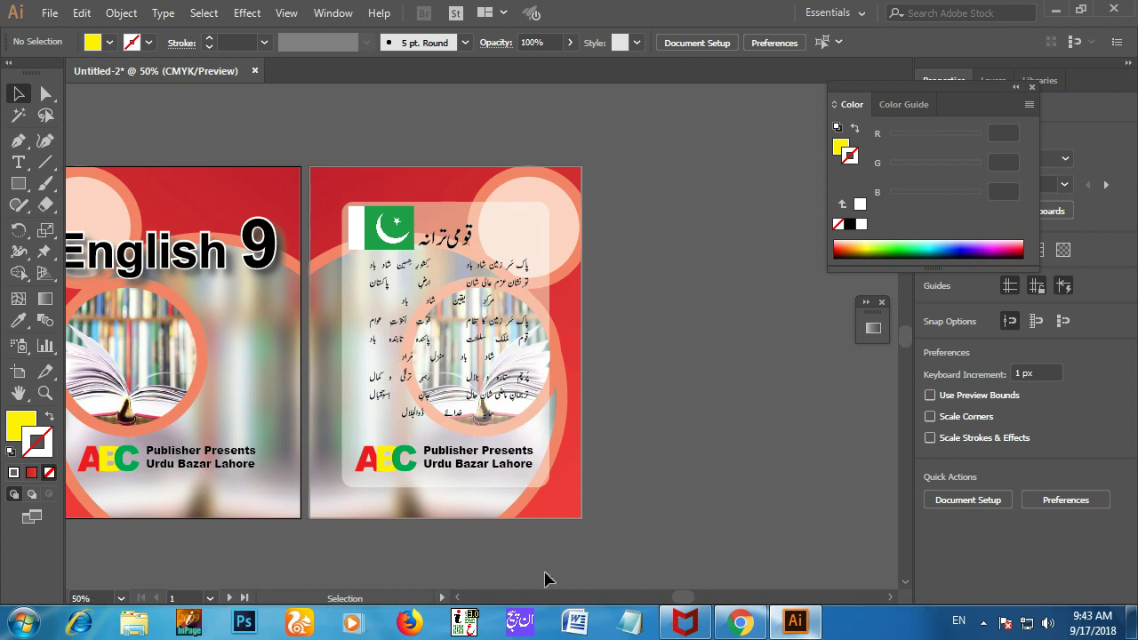
click(458, 598)
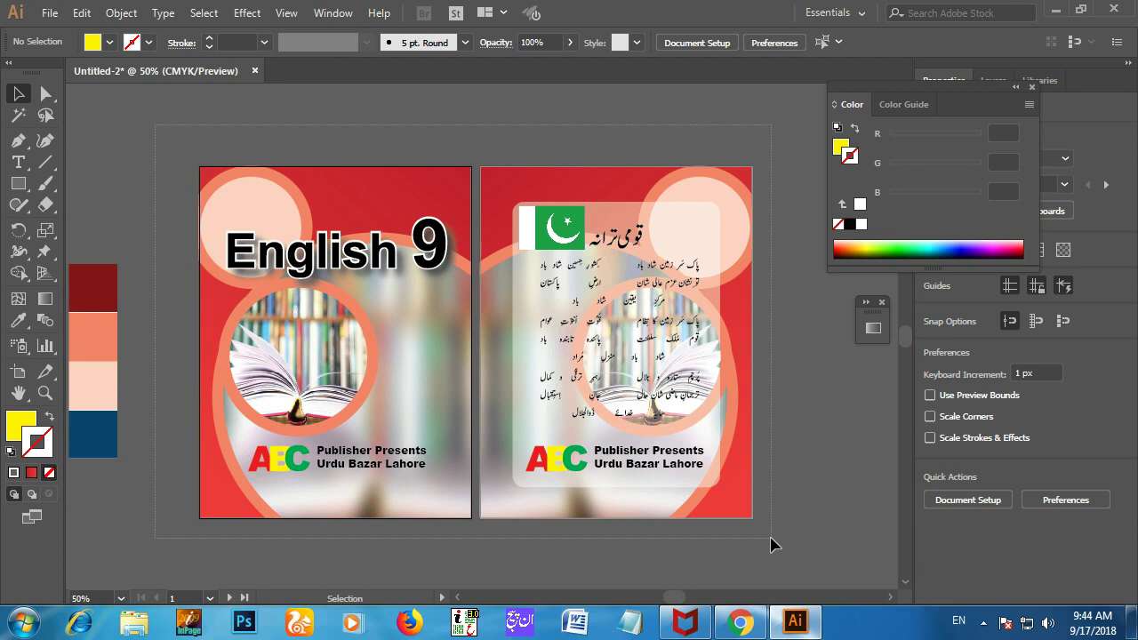
key(ctrl+a)
click(798, 452)
scroll(789, 503, down, 2)
key(ctrl+a)
scroll(773, 565, up, 2)
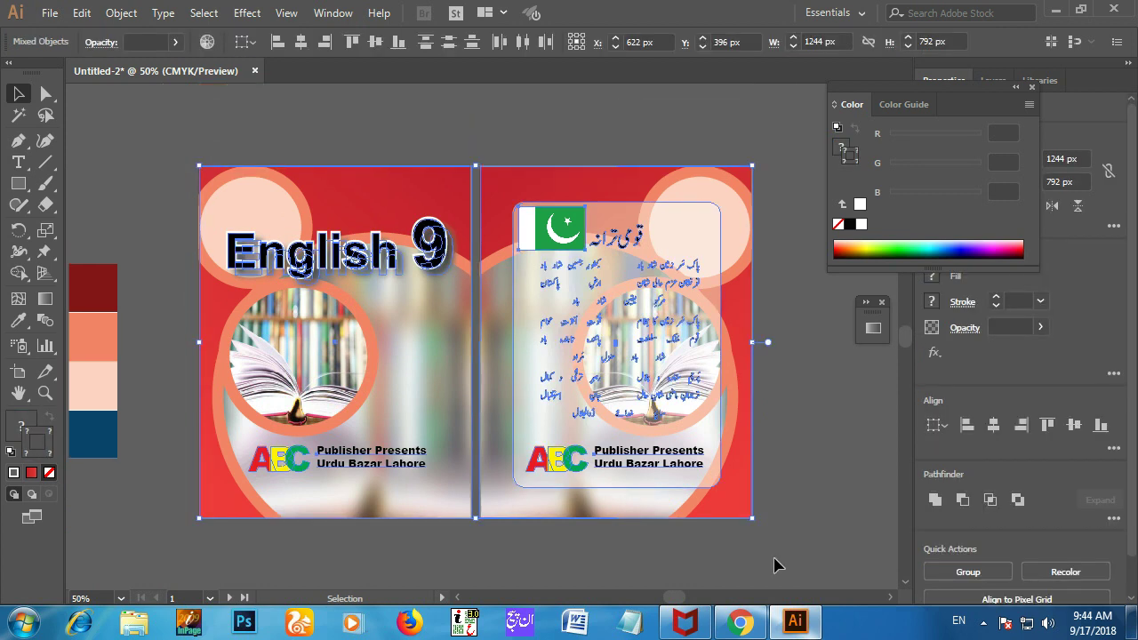
key(a)
key(ctrl+shift+a)
- Group all artwork of the left cover, and group all artwork of the right cover separately
drag(174, 146, 468, 489)
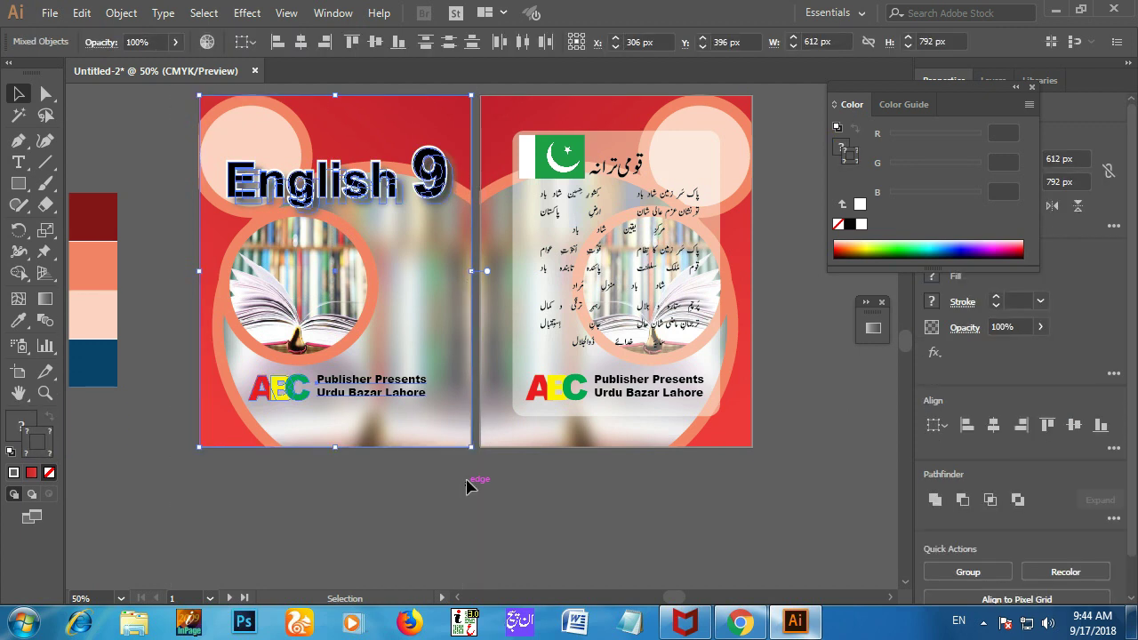
key(ctrl+g)
key(v)
drag(778, 92, 494, 485)
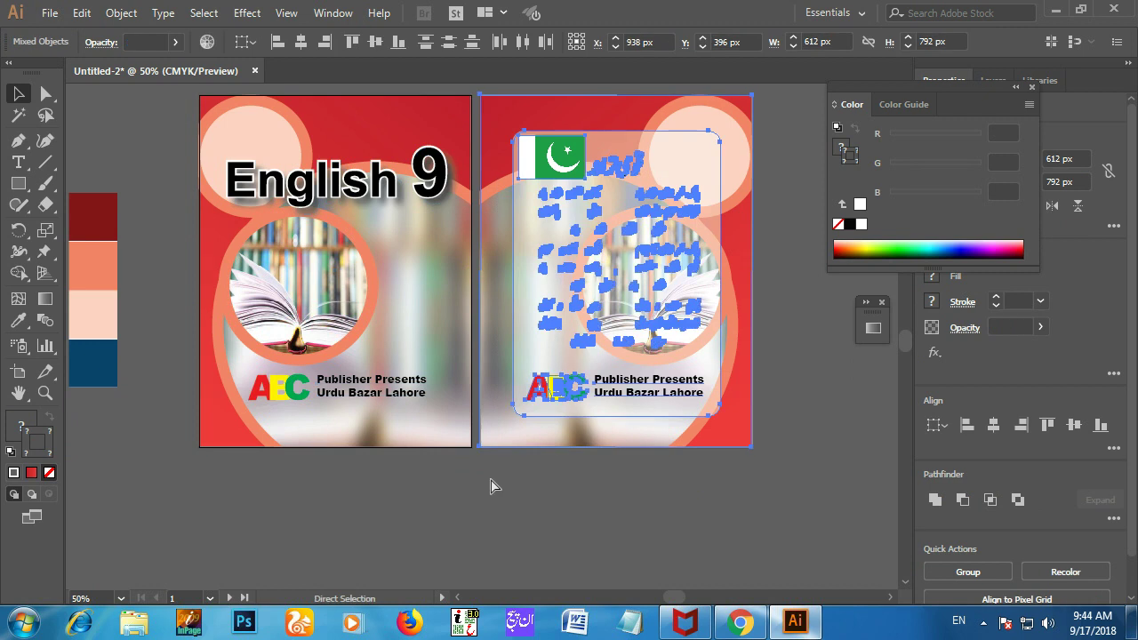
key(ctrl+g)
click(425, 519)
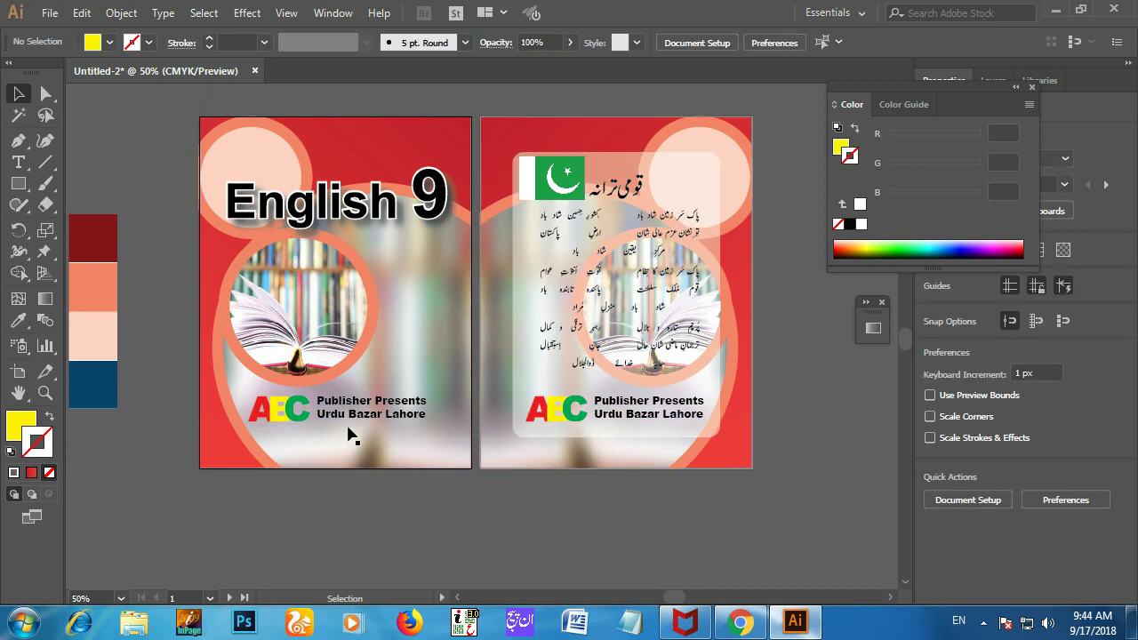
- Export Artboard 1 and Artboard 2 for screens to the Desktop as JPG 80 at 2x scale
click(49, 15)
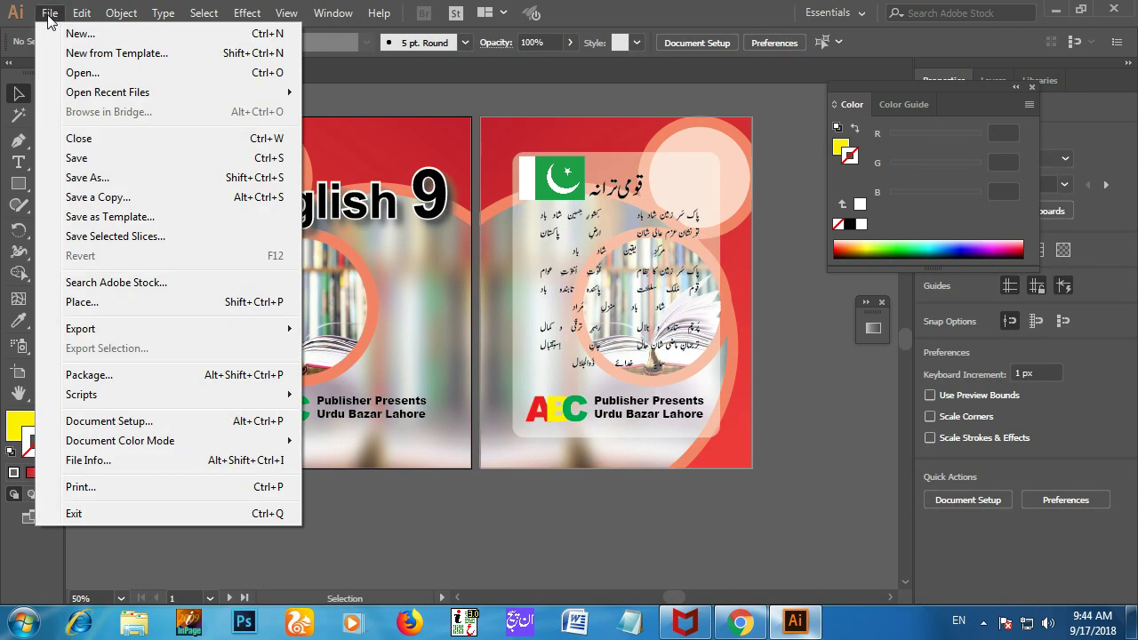
mouse_move(105, 328)
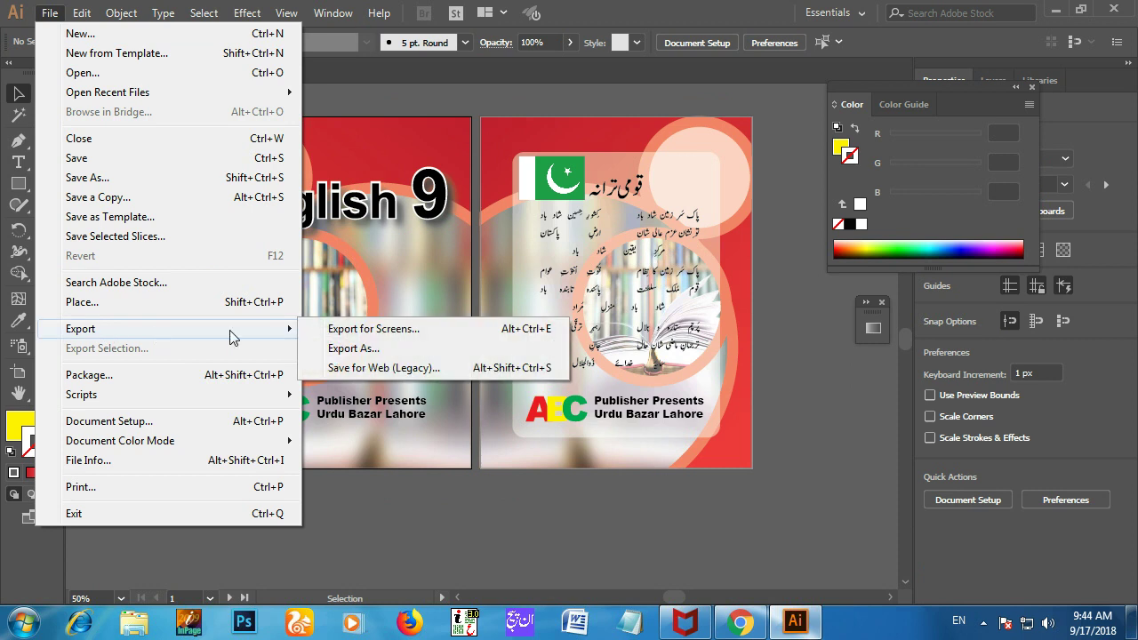
click(393, 331)
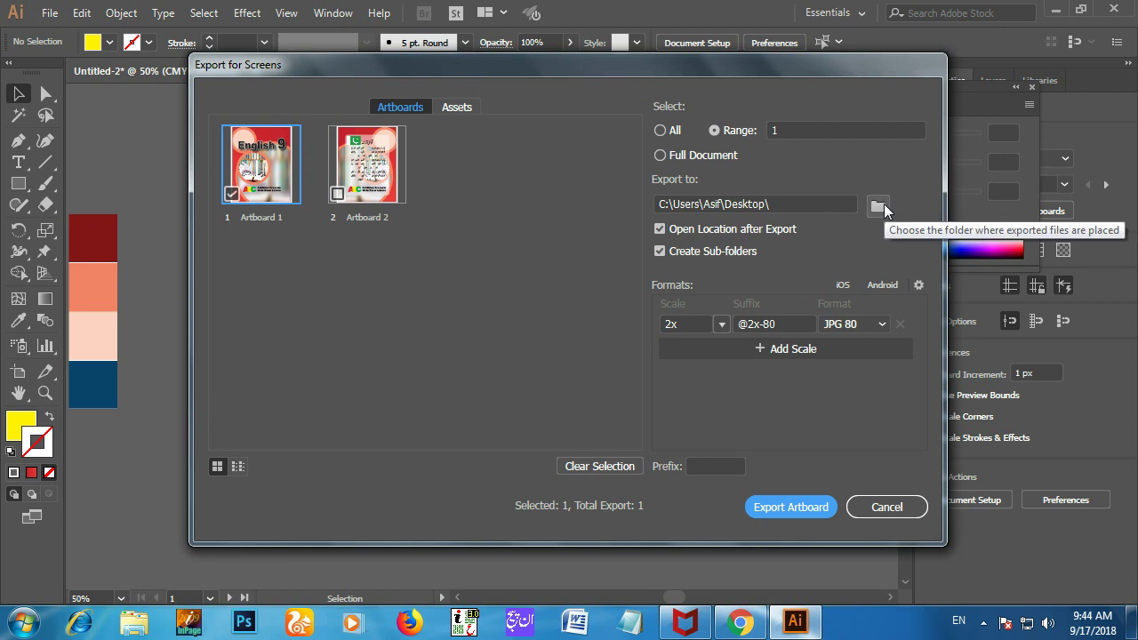
click(882, 325)
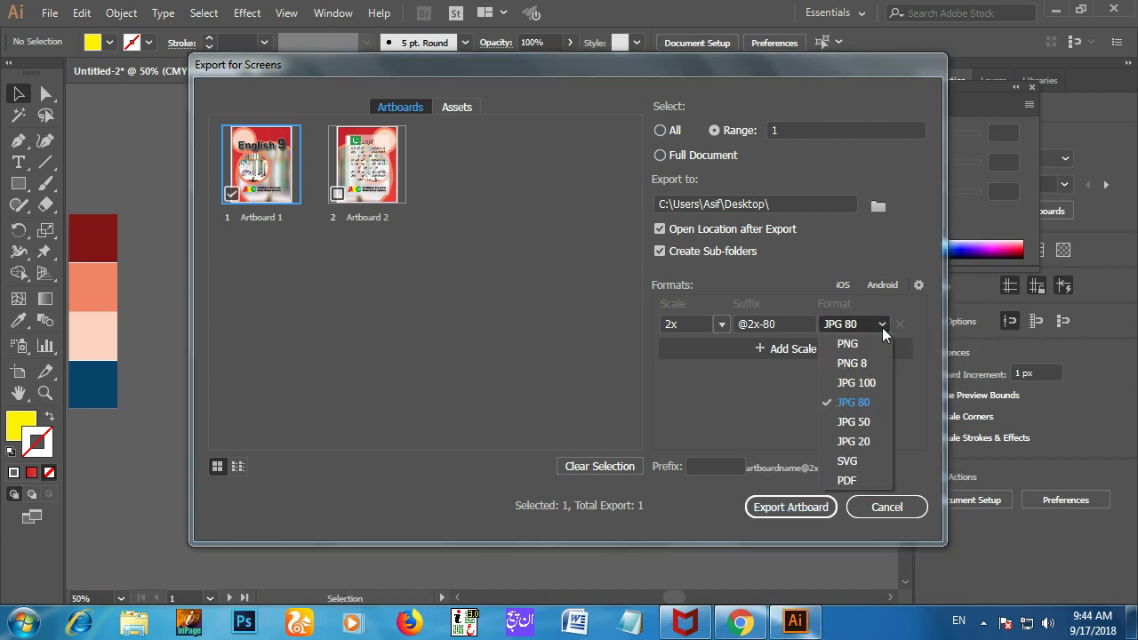
click(882, 327)
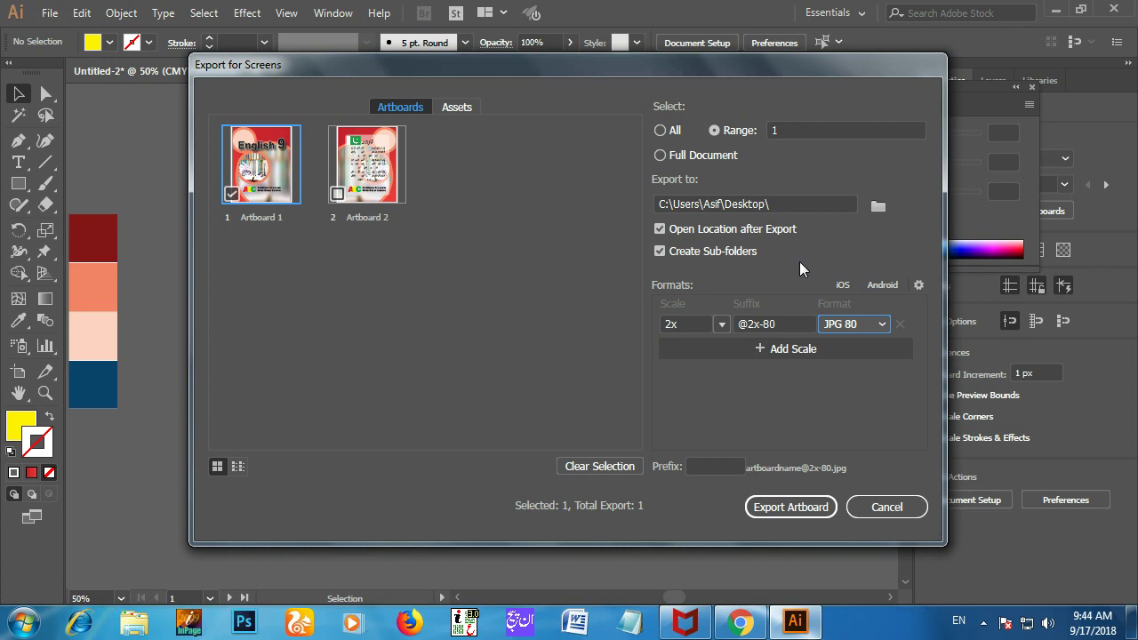
click(339, 195)
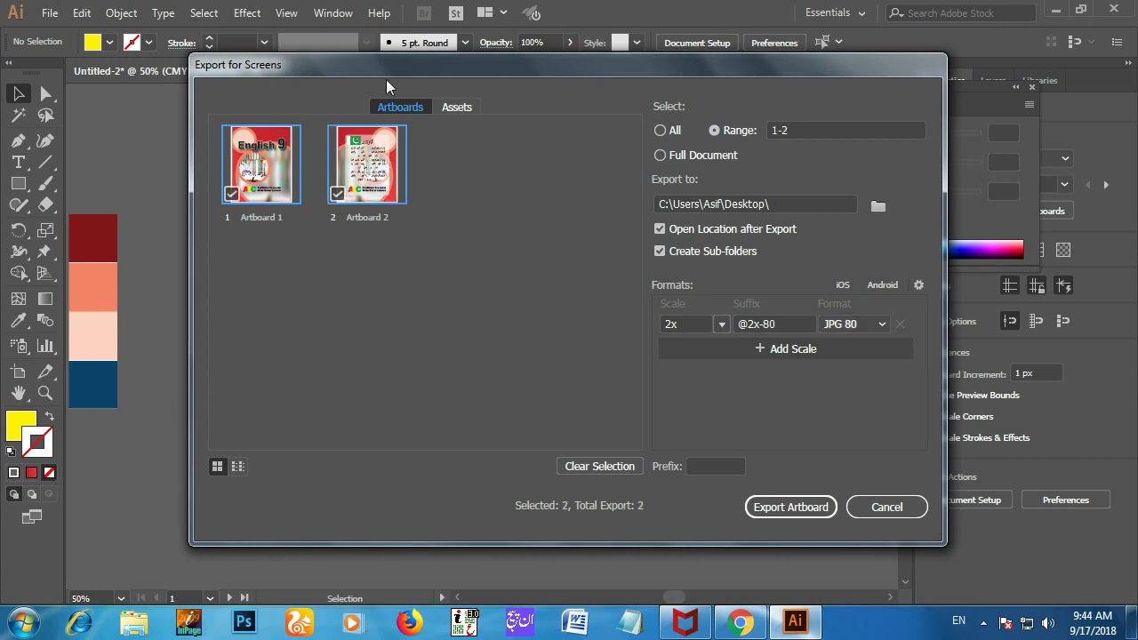
click(773, 510)
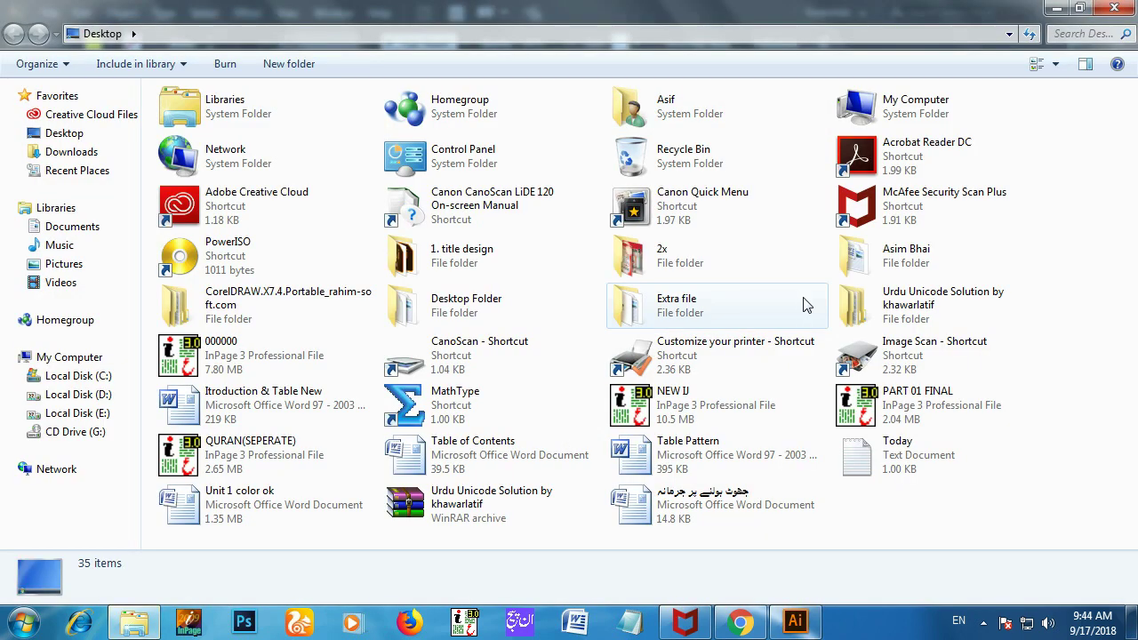
- View the exported front and back cover images from the 2x folder in the photo viewer
double_click(624, 258)
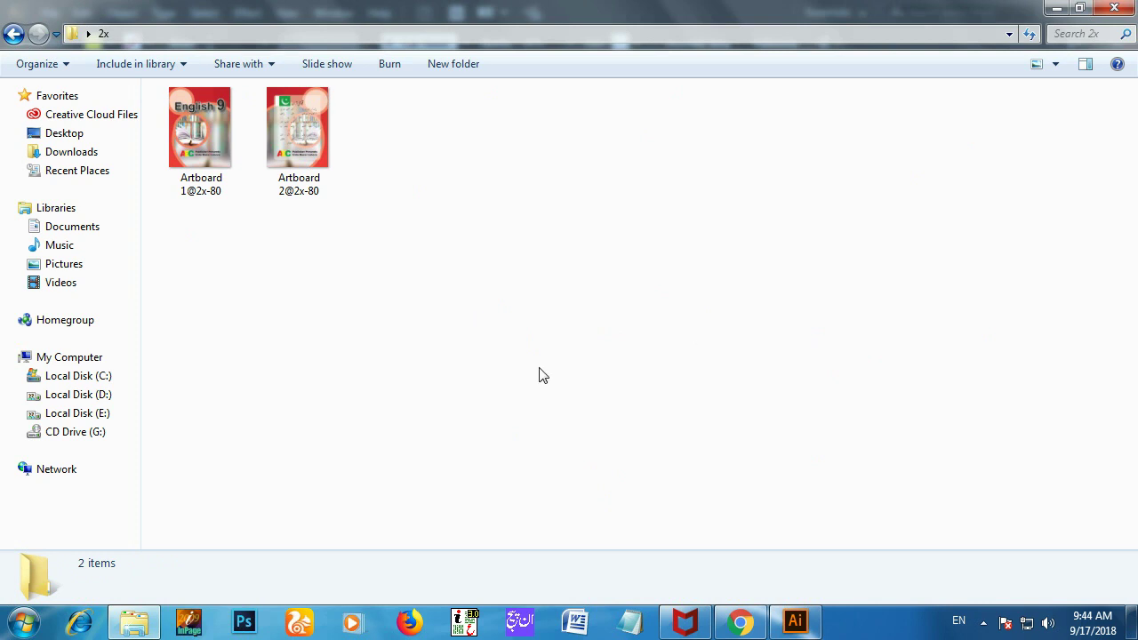
click(218, 147)
double_click(218, 146)
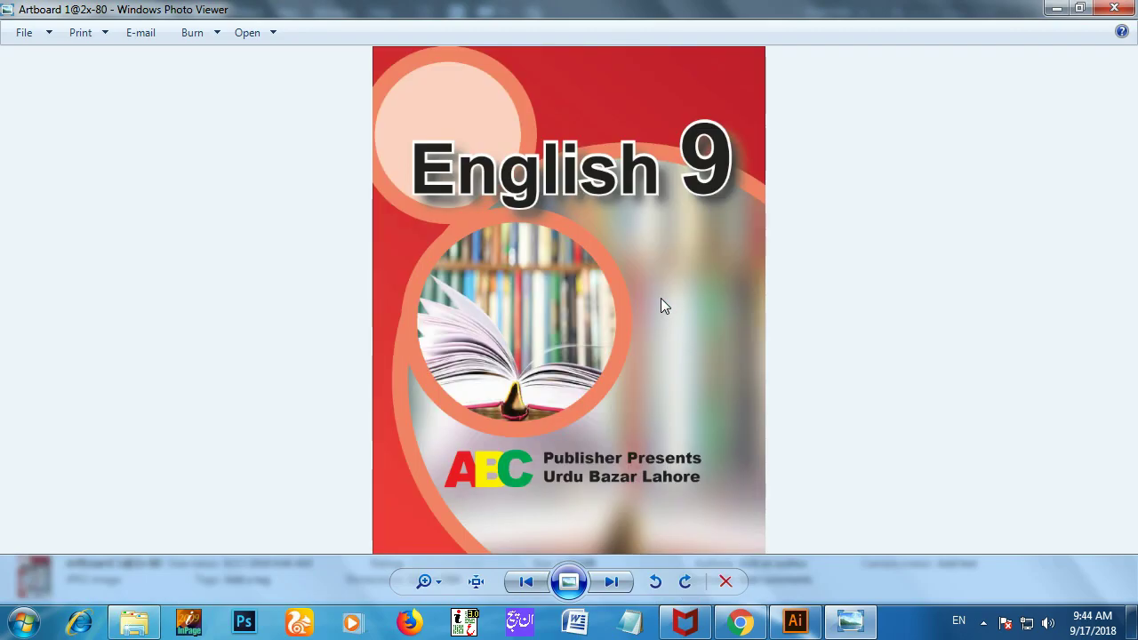
click(612, 581)
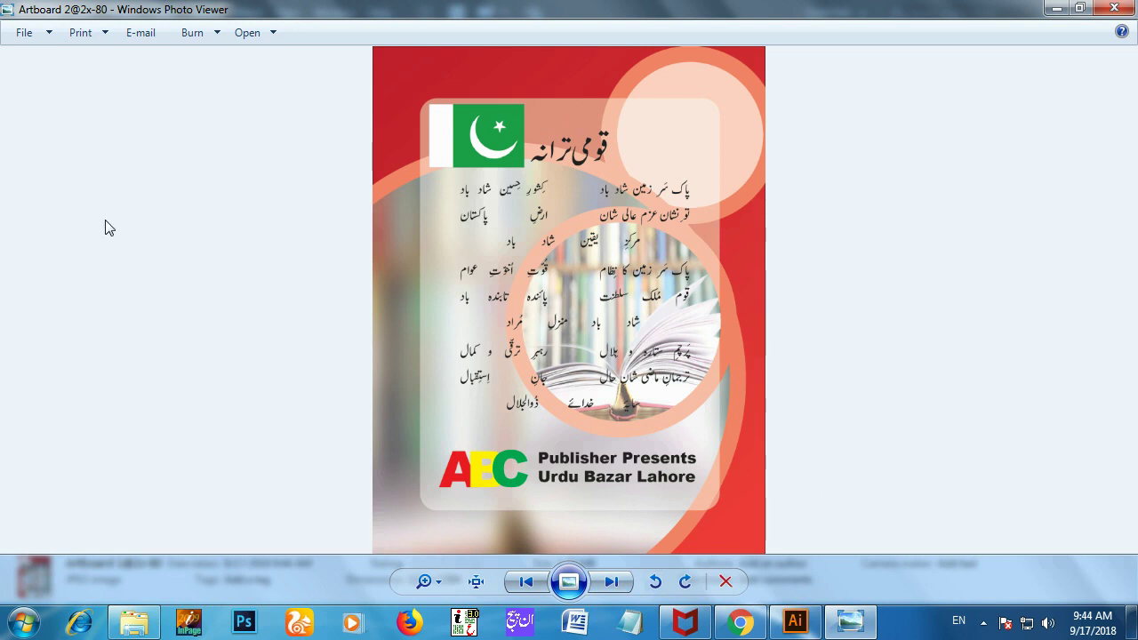